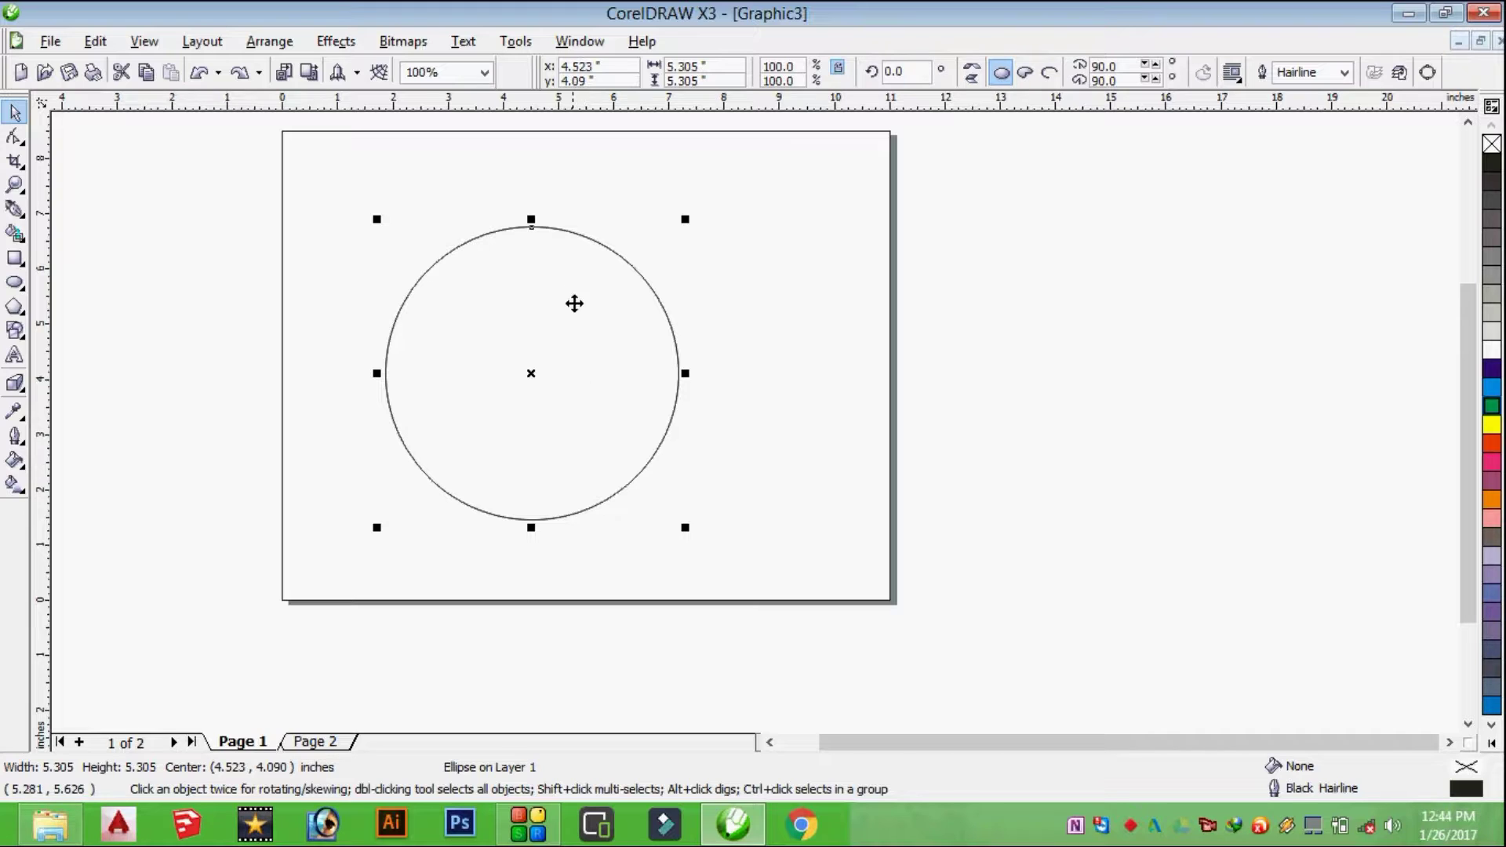
Step: Duplicate the circle and nudge the copy horizontally to the right until it sits about 0.9 inches from the original
key("ctrl+d")
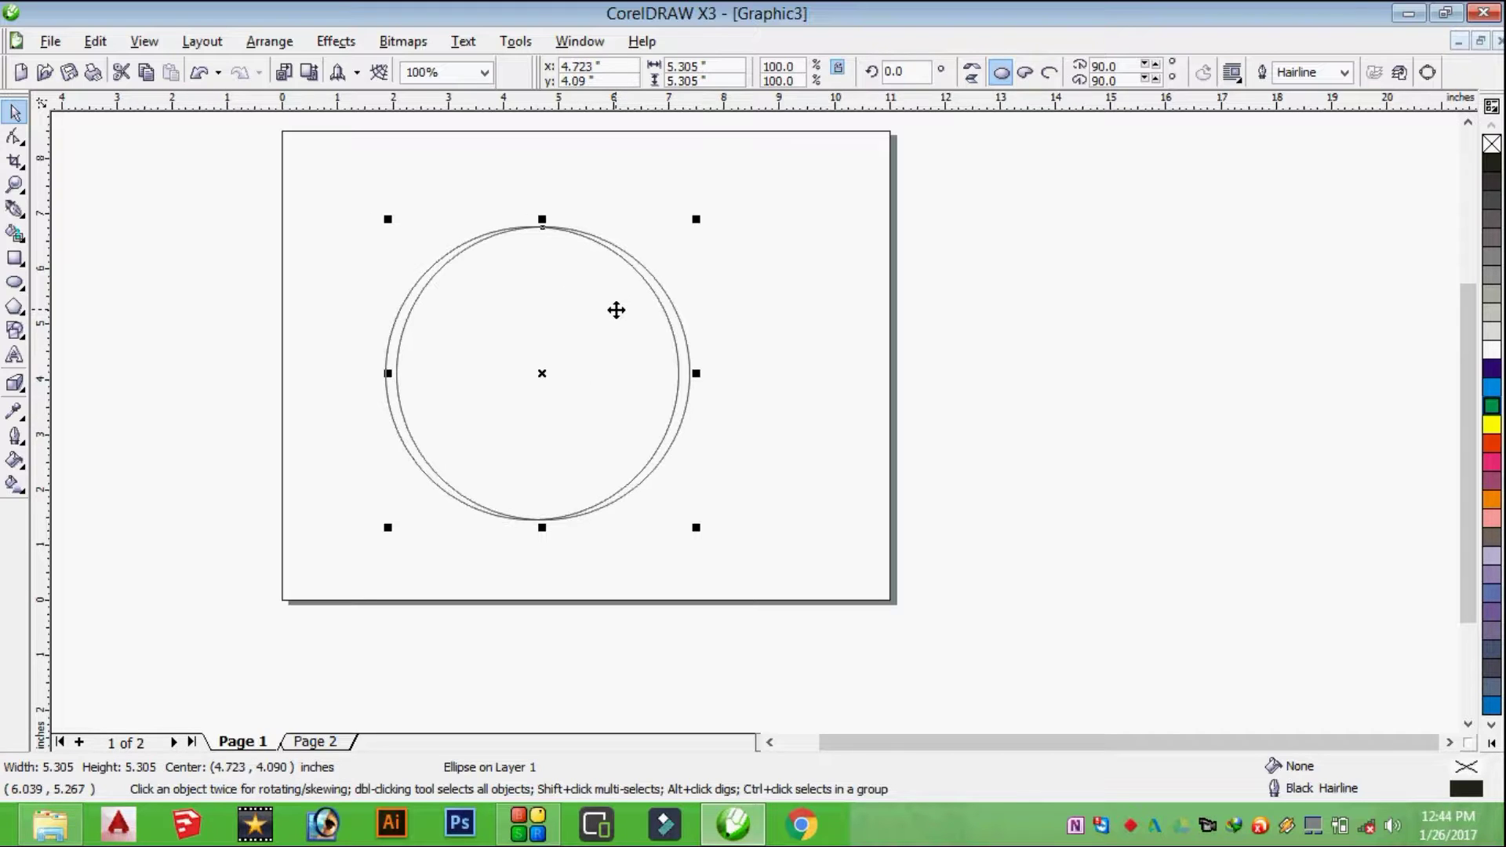
key("Right")
key("Right")
key("Right")
key("Right")
key("Right")
key("Right")
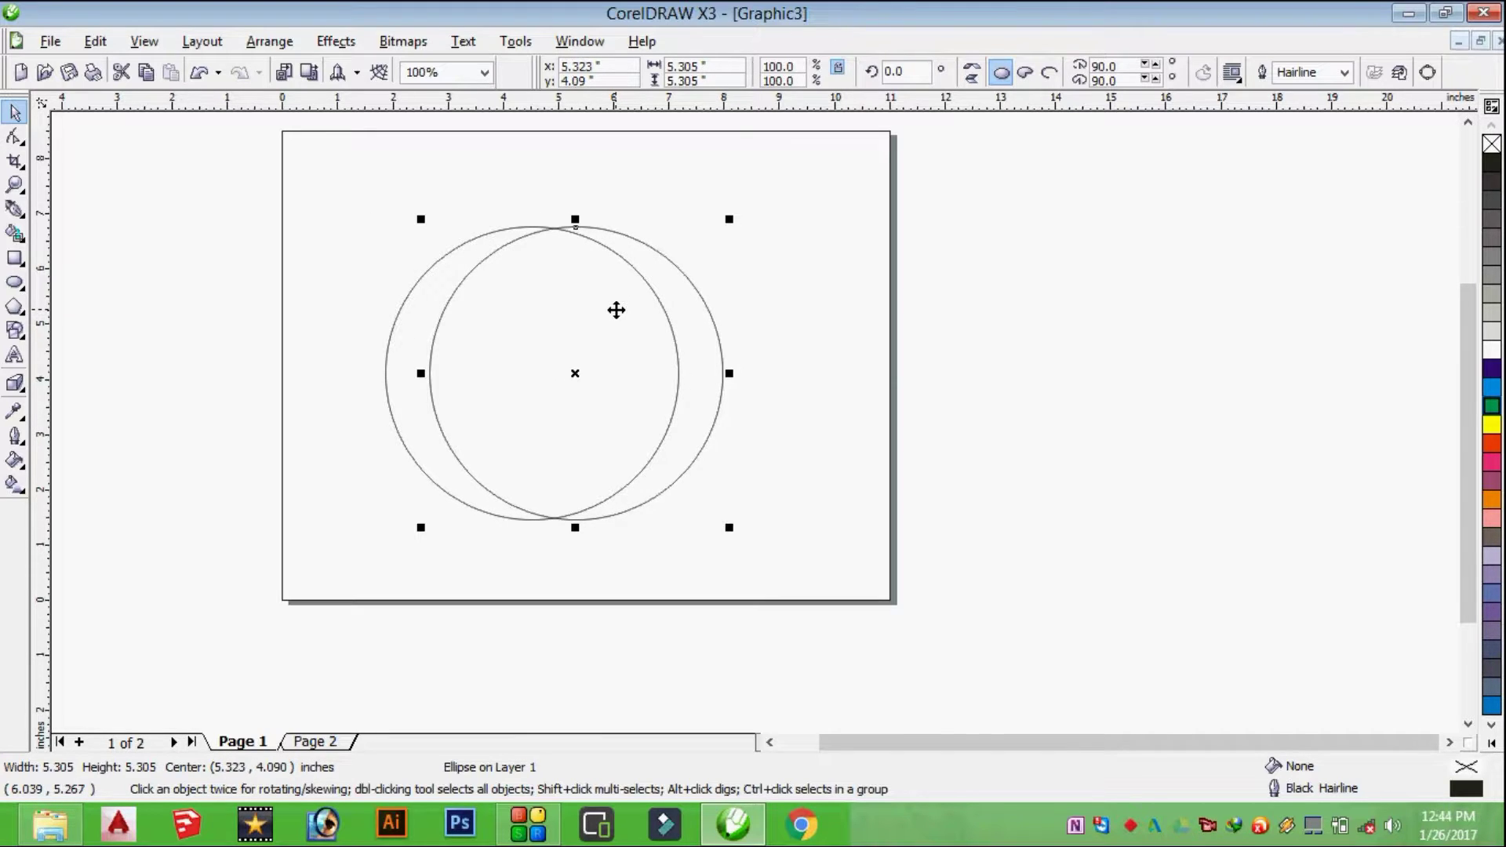
key("Right")
Step: Group the two overlapping circles, keeping the group at its original position on the page
left_click_drag(311, 174, 797, 594)
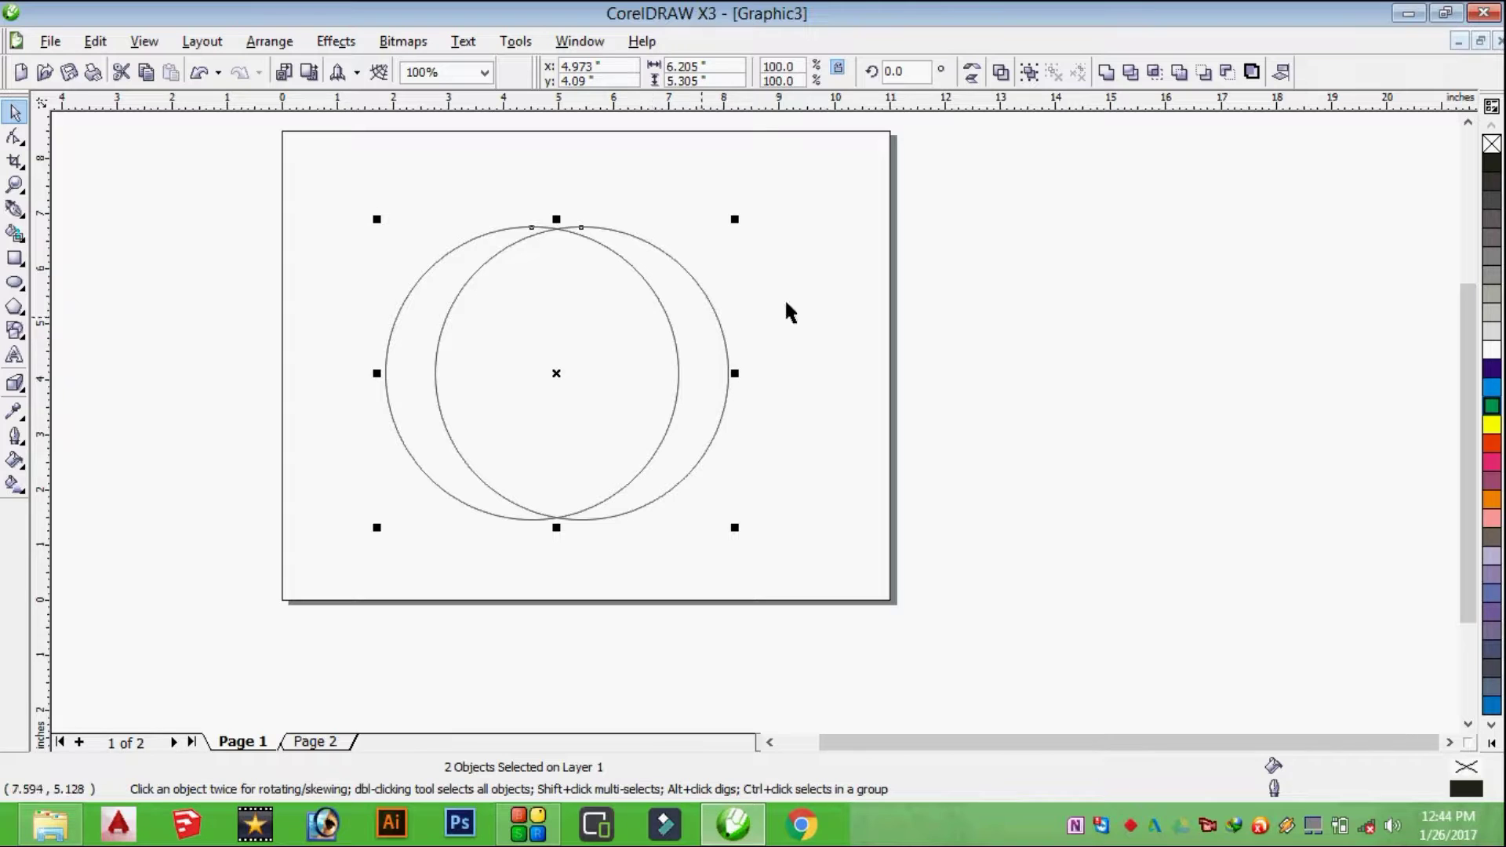
right_click(605, 305)
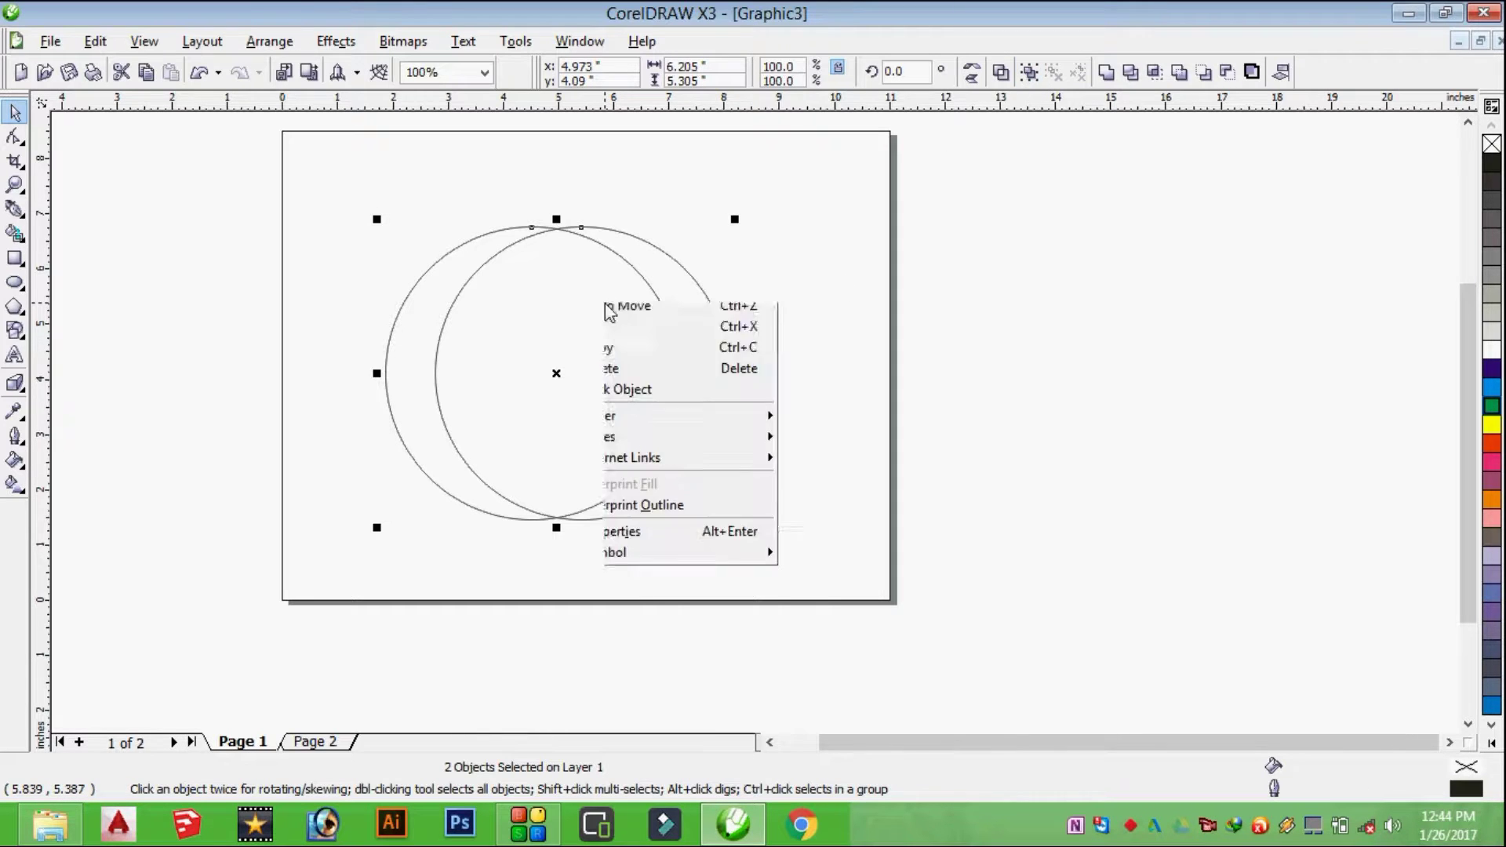
left_click(662, 358)
left_click(683, 349)
left_click(599, 350)
left_click_drag(599, 349, 587, 345)
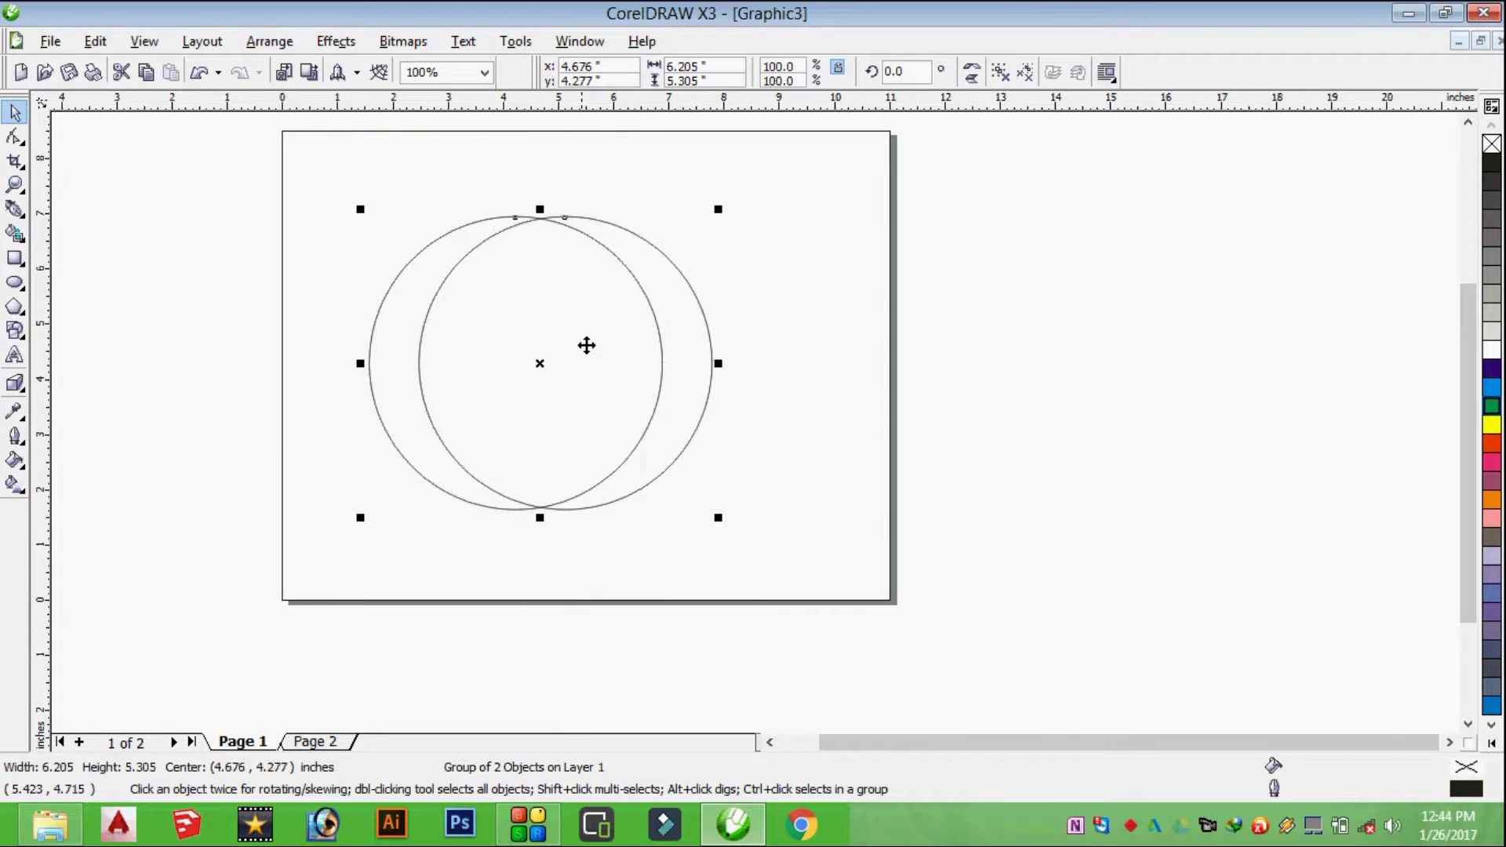
key("ctrl+z")
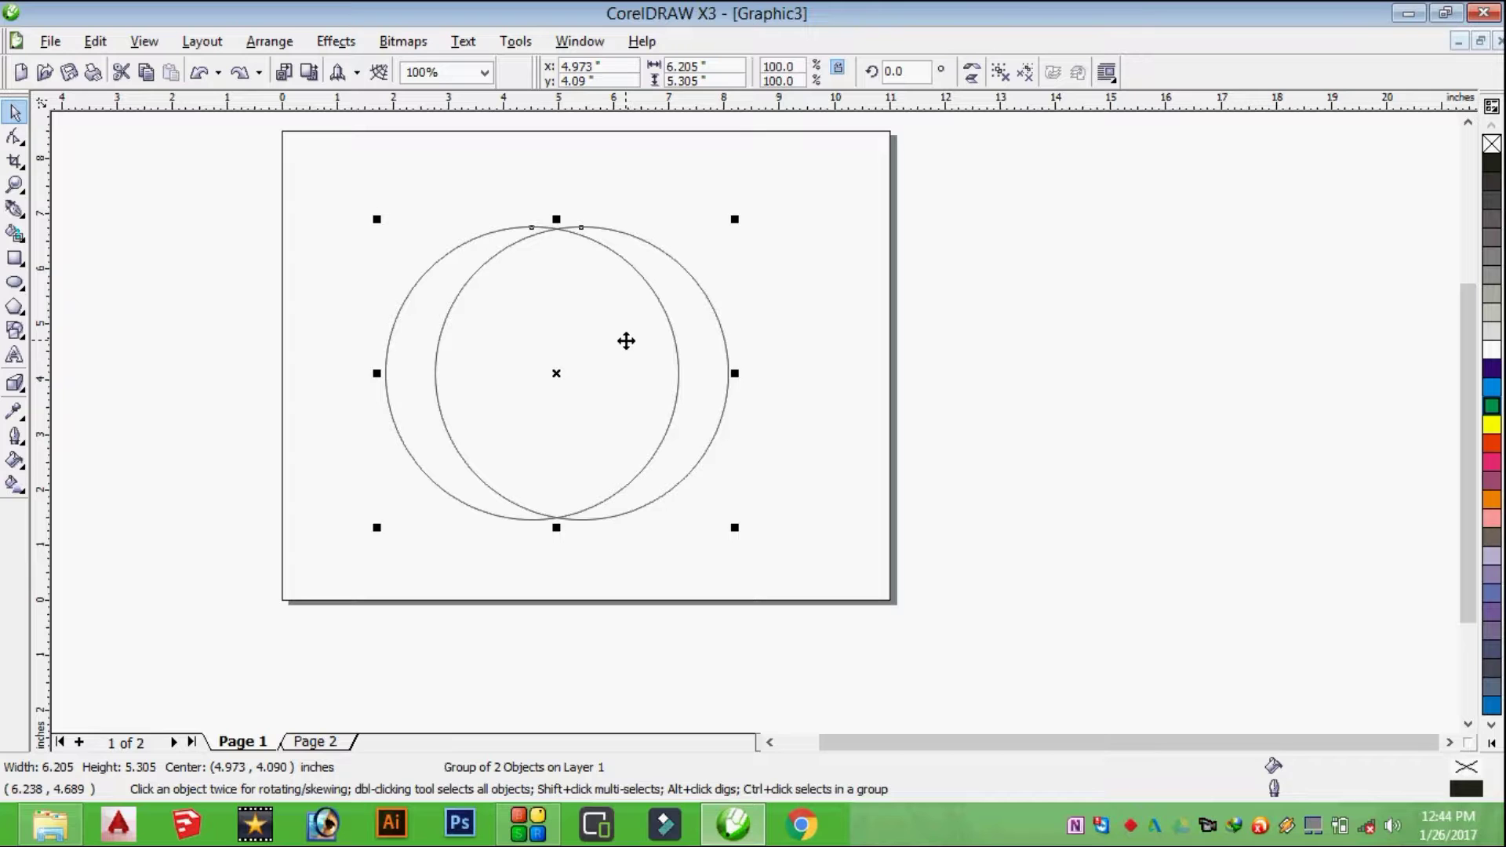
Step: Place a level copy of the grouped circles to the right of the original and rotate the copy 90 degrees
left_click(626, 341)
left_click_drag(625, 340, 992, 340)
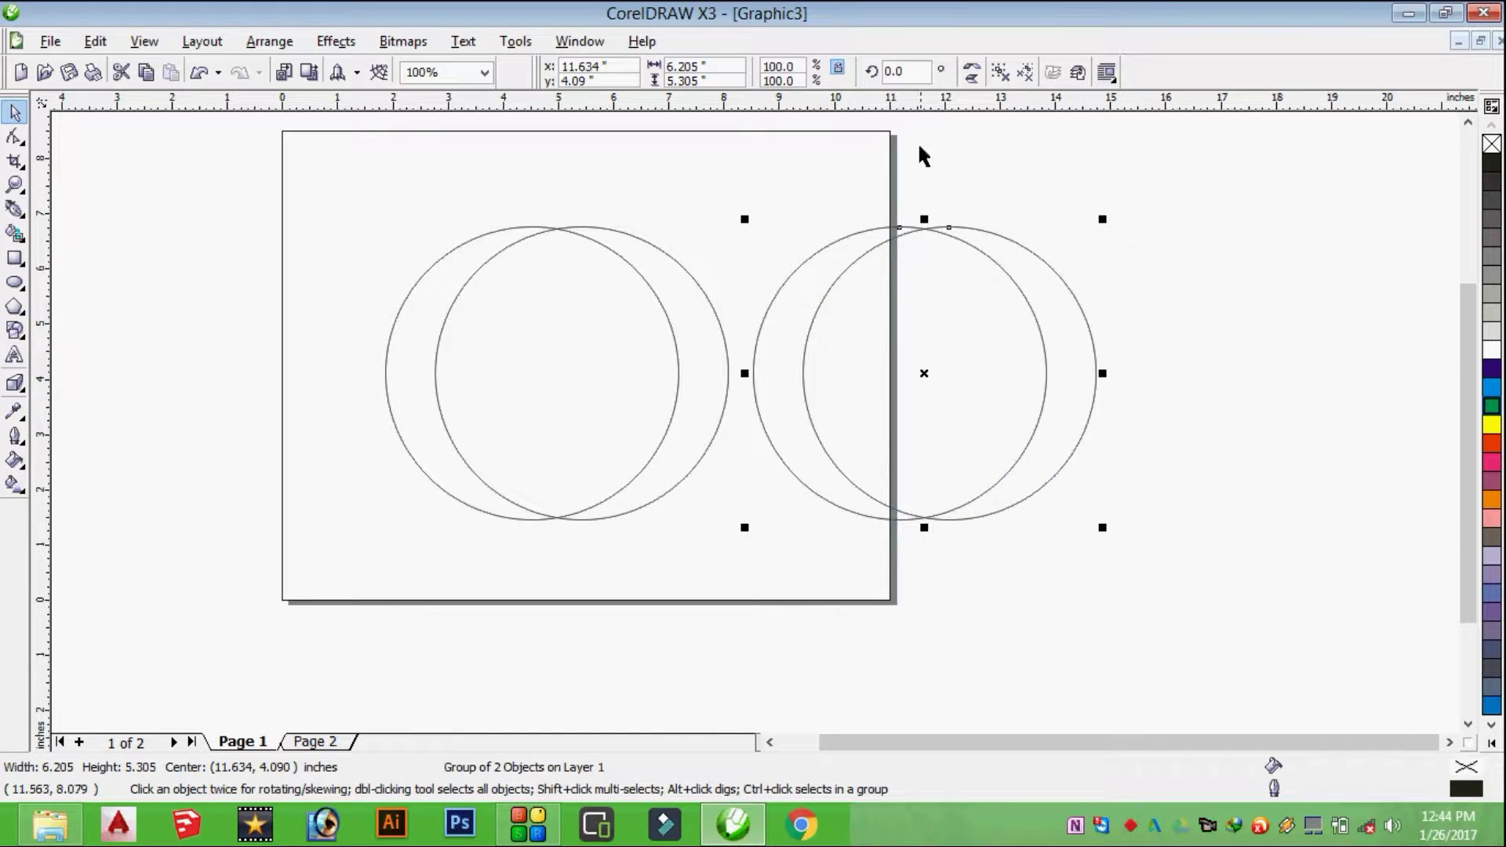
left_click(888, 71)
key("Return")
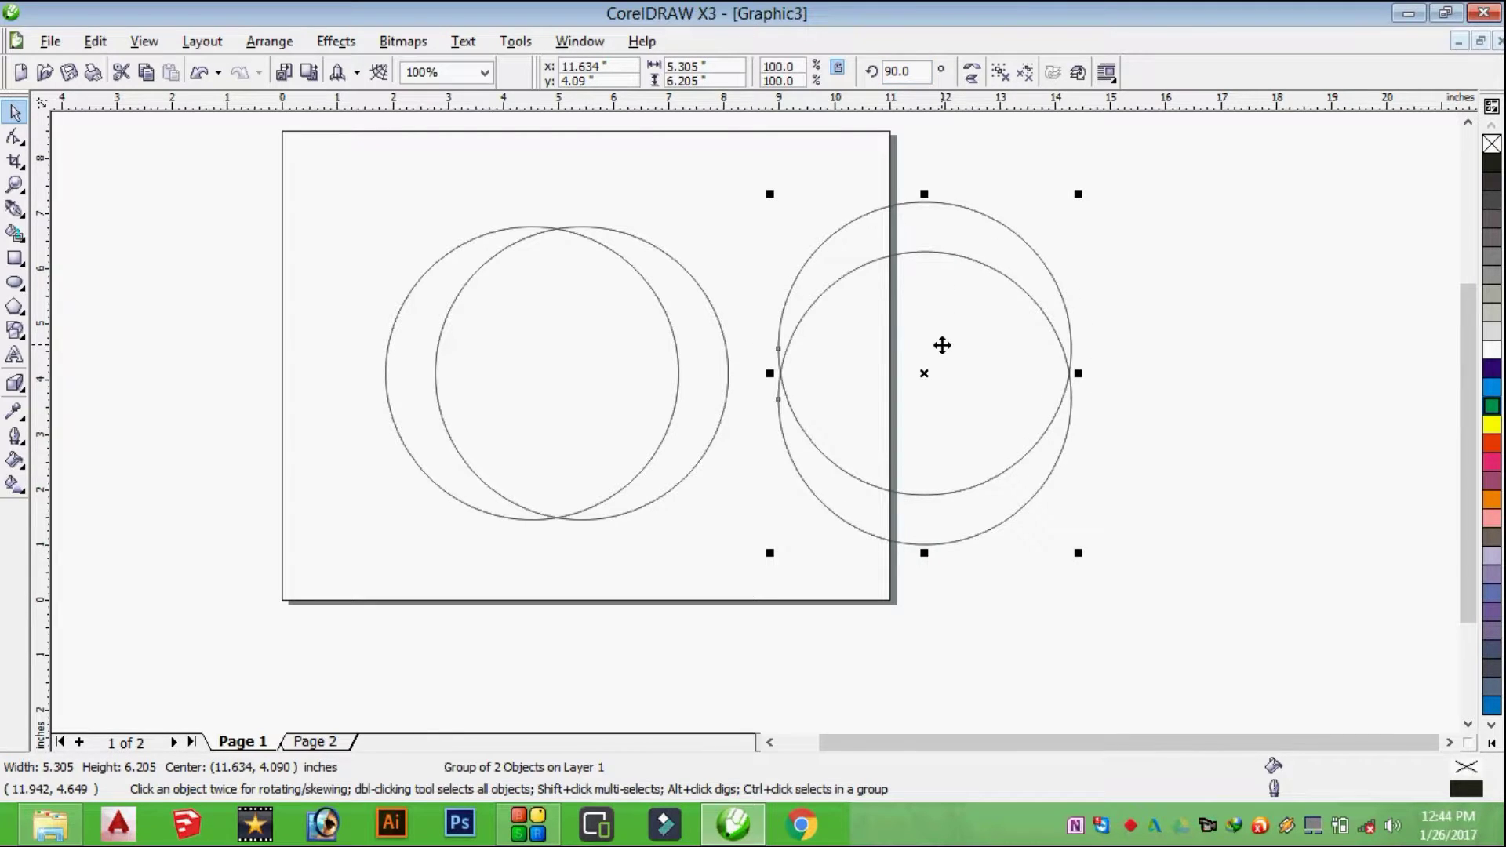
Step: Align the rotated group and the original group on a common centre to form a four-circle ring
left_click_drag(316, 174, 1152, 593)
key("c")
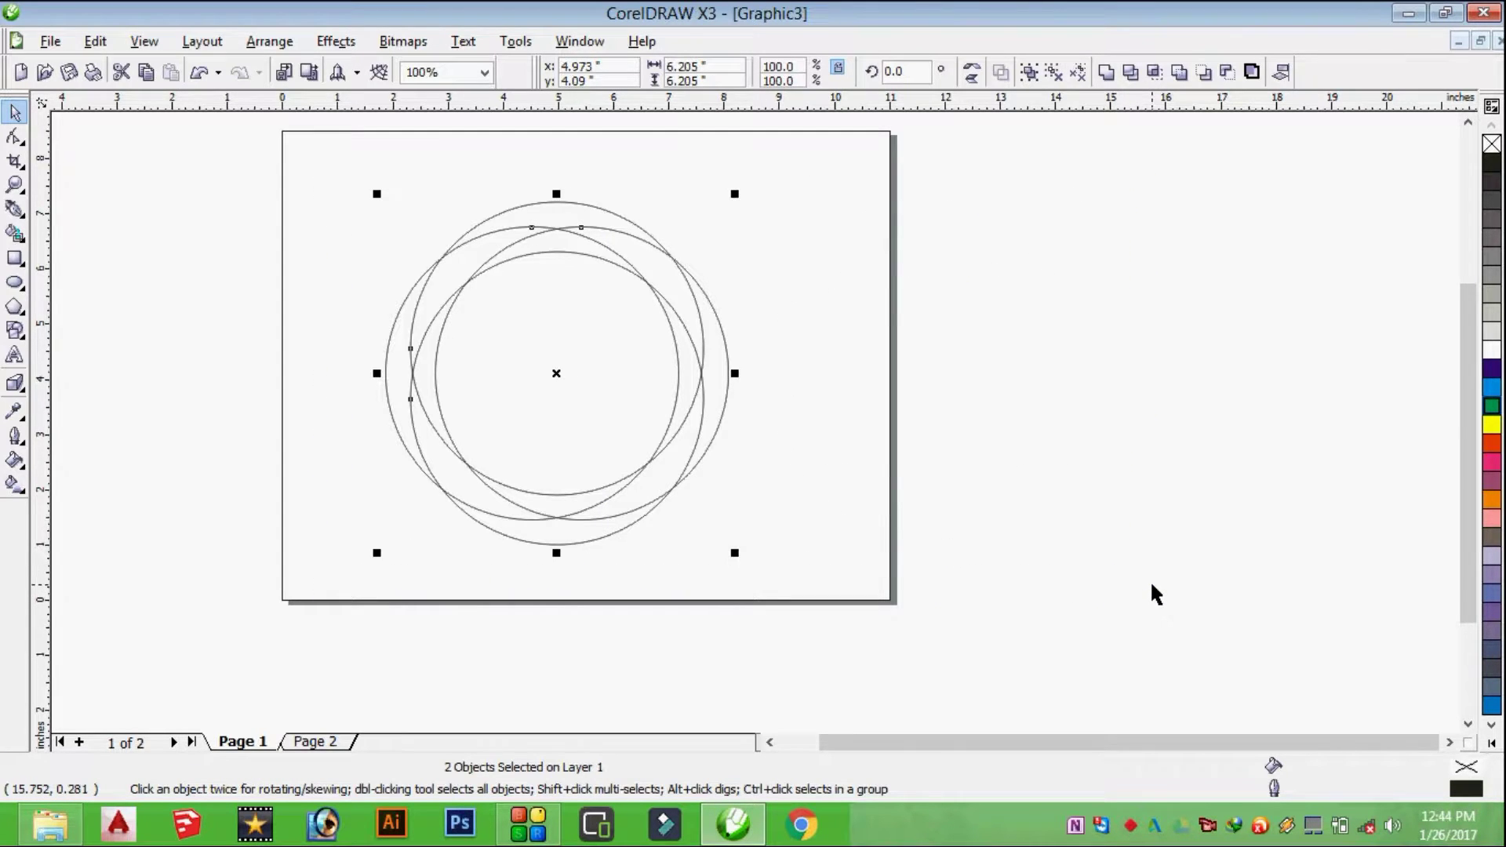
left_click(856, 255)
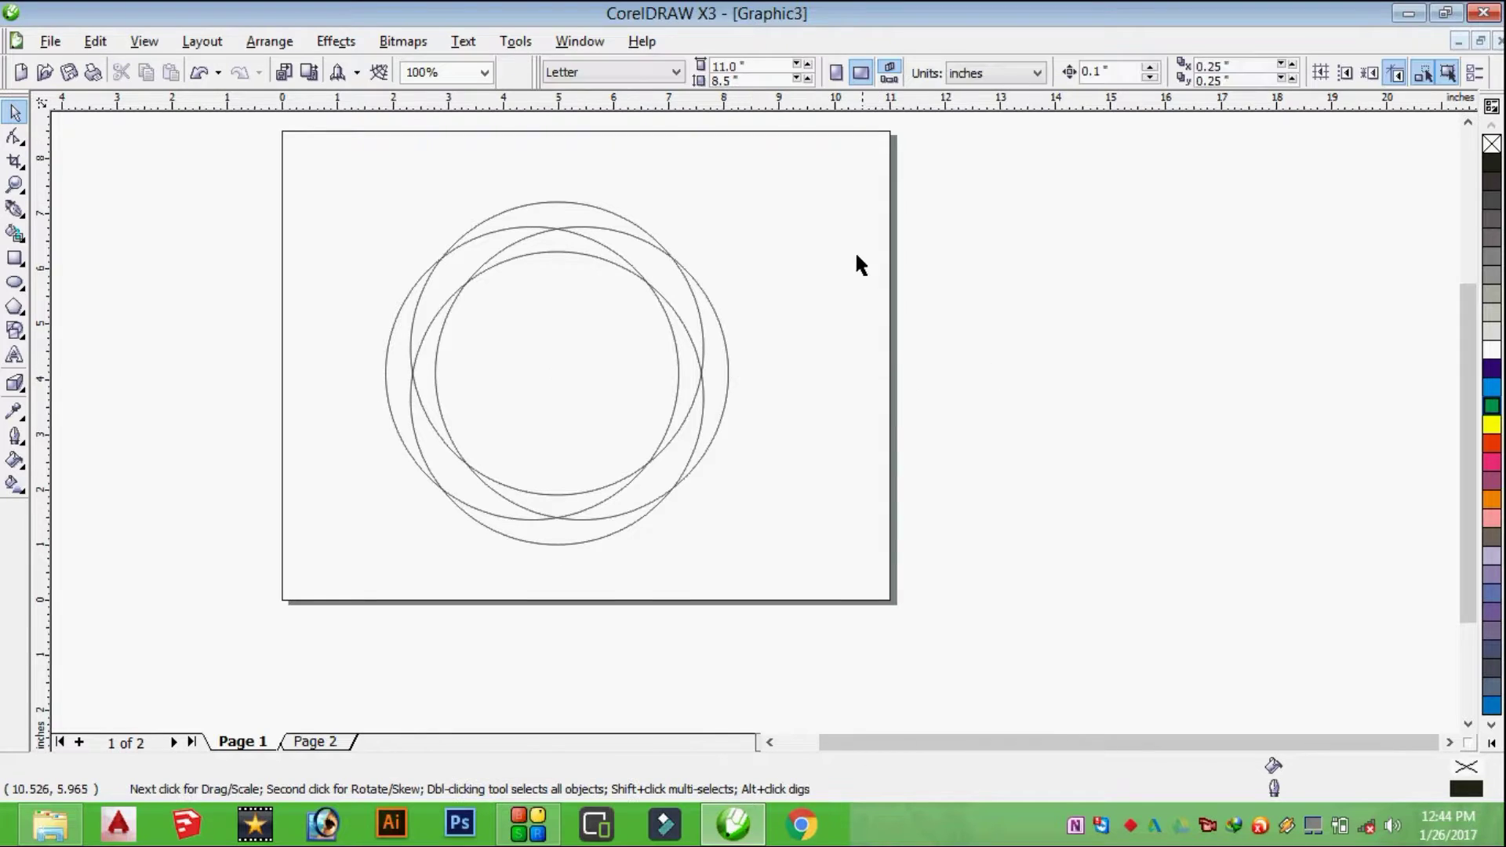
Step: Place a spare copy of the four-circle ring to the left of the original, overlapping the page's left edge
left_click_drag(785, 170, 350, 612)
left_click(1074, 539)
left_click_drag(779, 419, 449, 581)
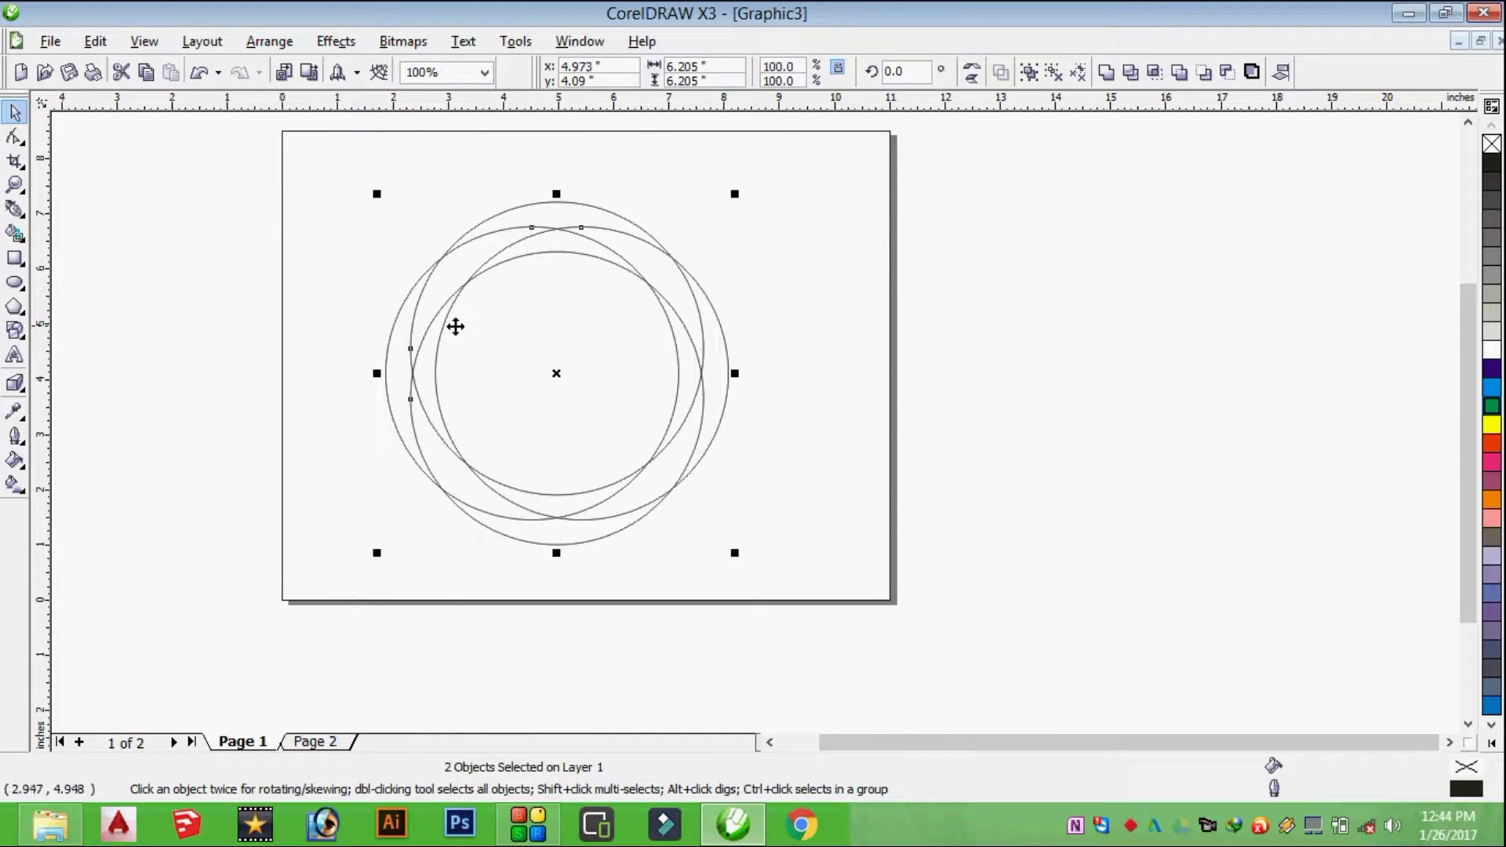
left_click_drag(510, 313, 81, 269)
scroll(756, 429, "down", 3)
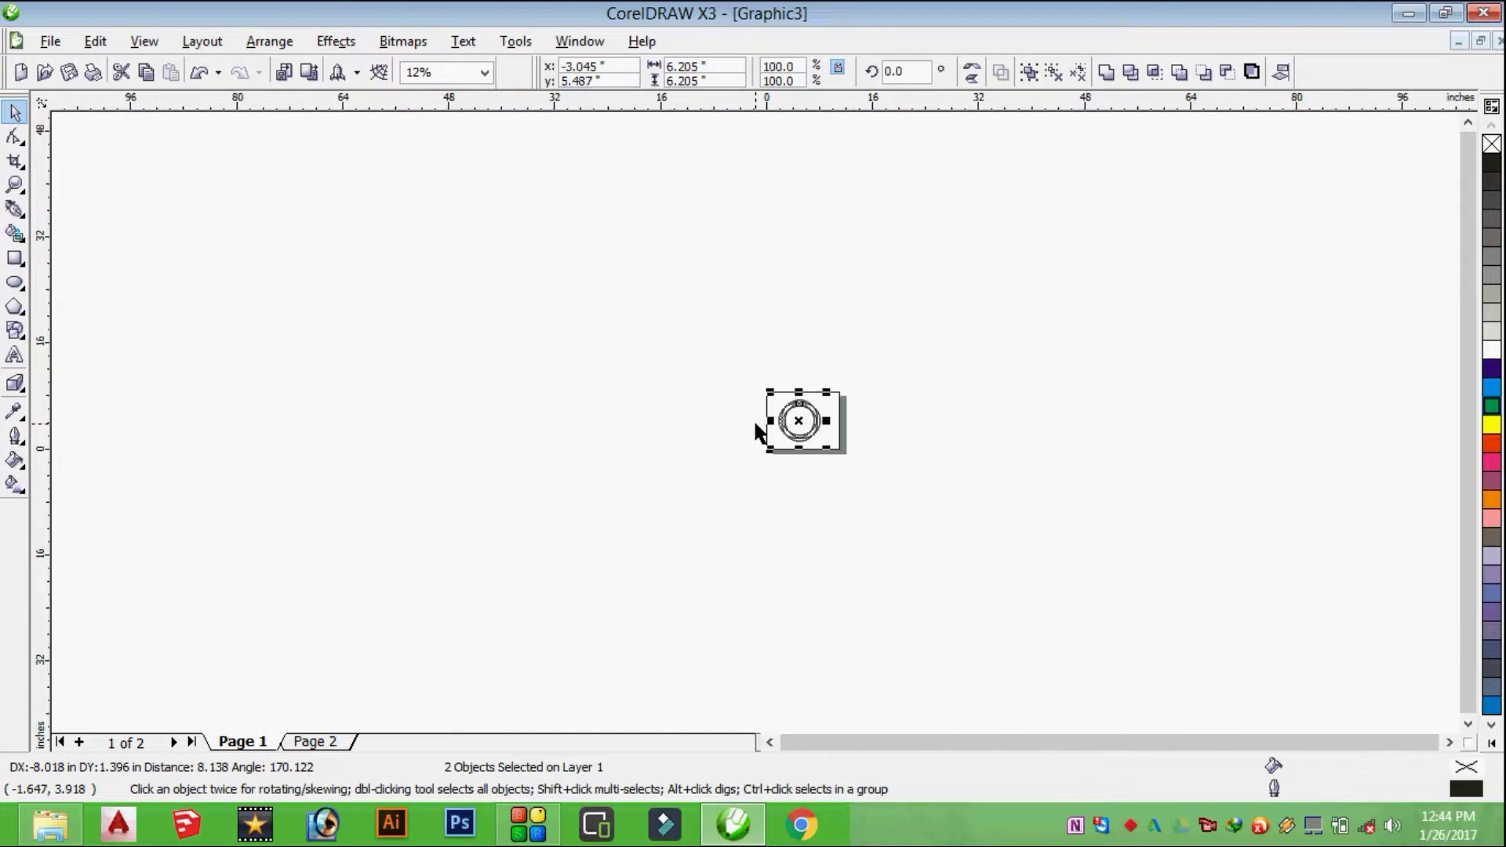
scroll(760, 428, "up", 2)
scroll(618, 400, "down", 2)
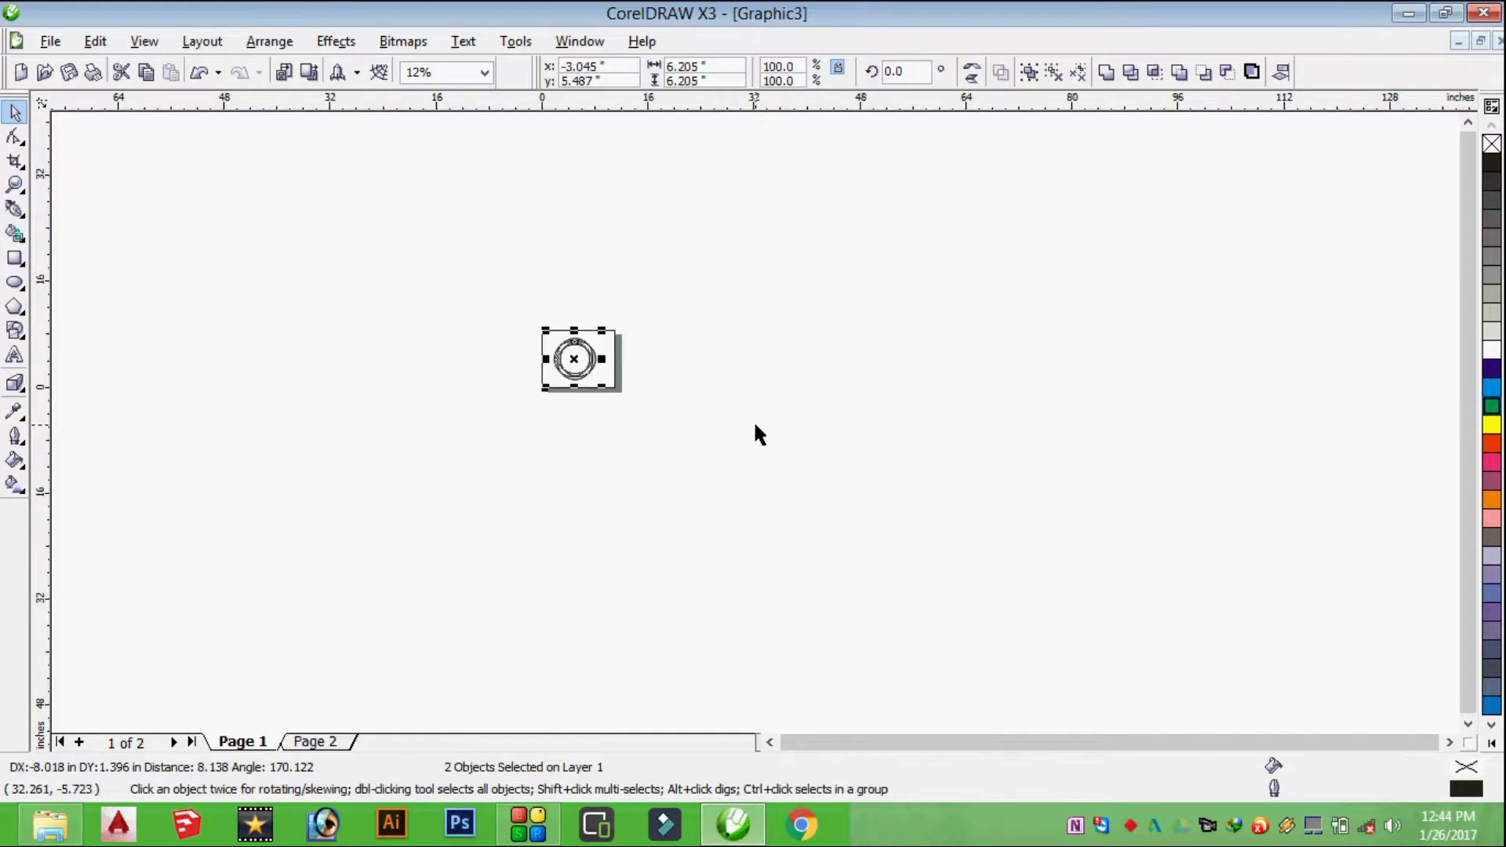
scroll(756, 424, "up", 3)
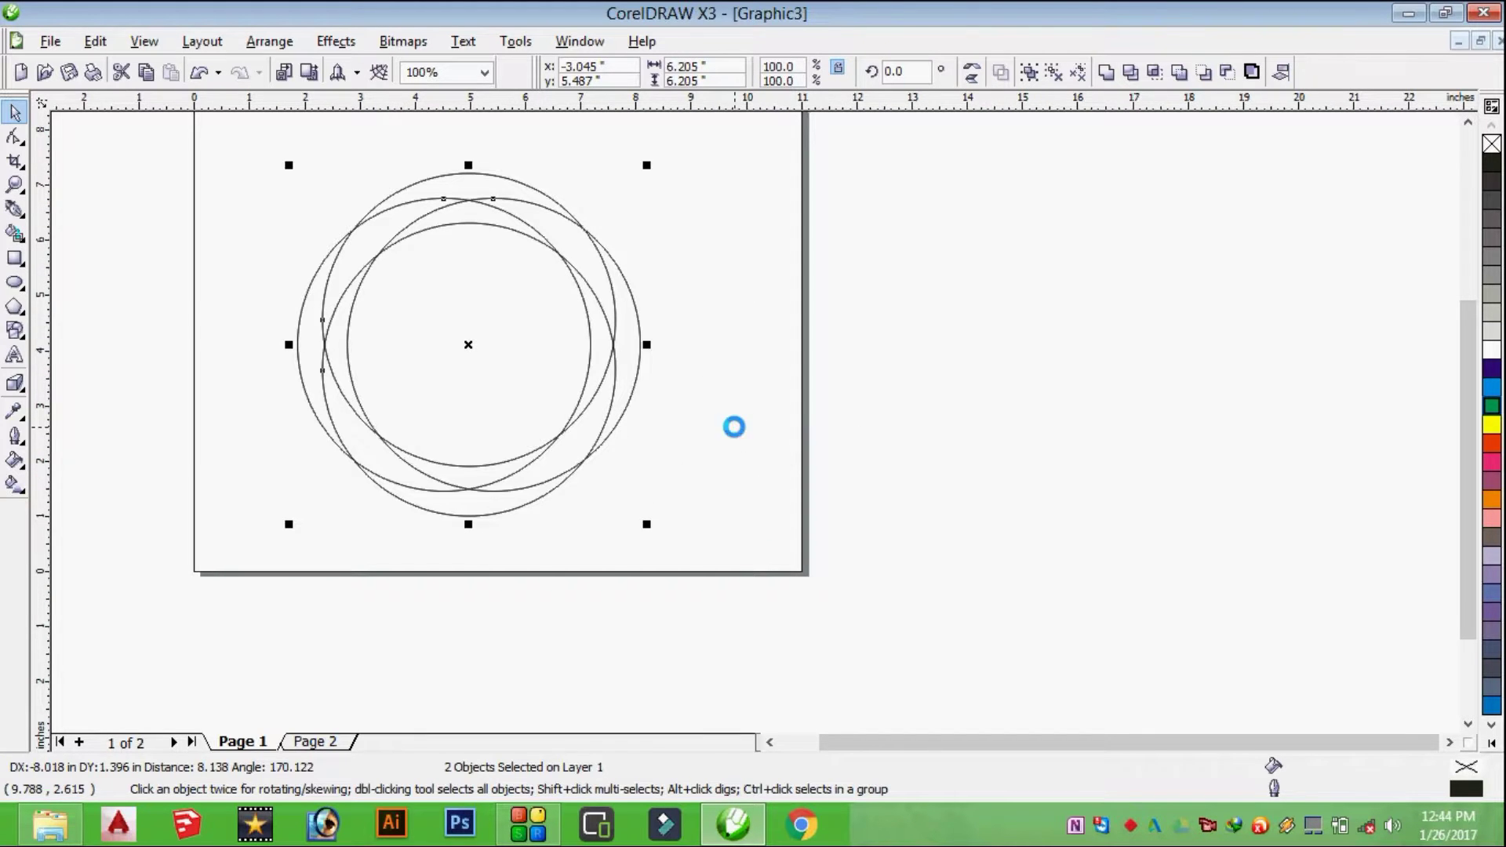
left_click_drag(479, 300, 113, 258)
left_click(410, 322)
Step: Place a copy of the central ring to the right of the page and rotate it 45 degrees
left_click_drag(716, 168, 248, 524)
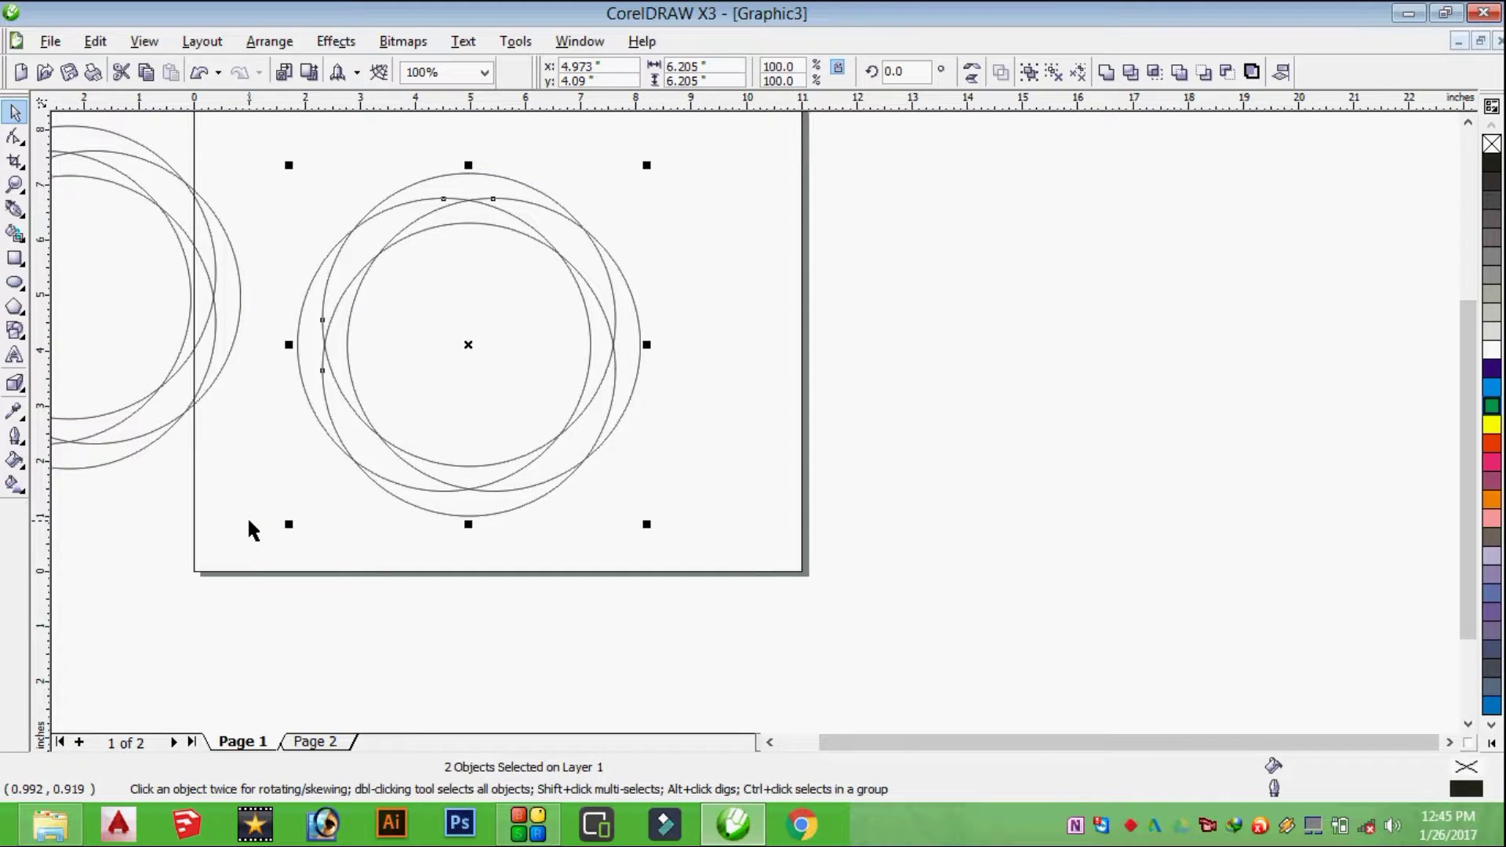
left_click_drag(514, 310, 1026, 341)
left_click_drag(912, 71, 862, 71)
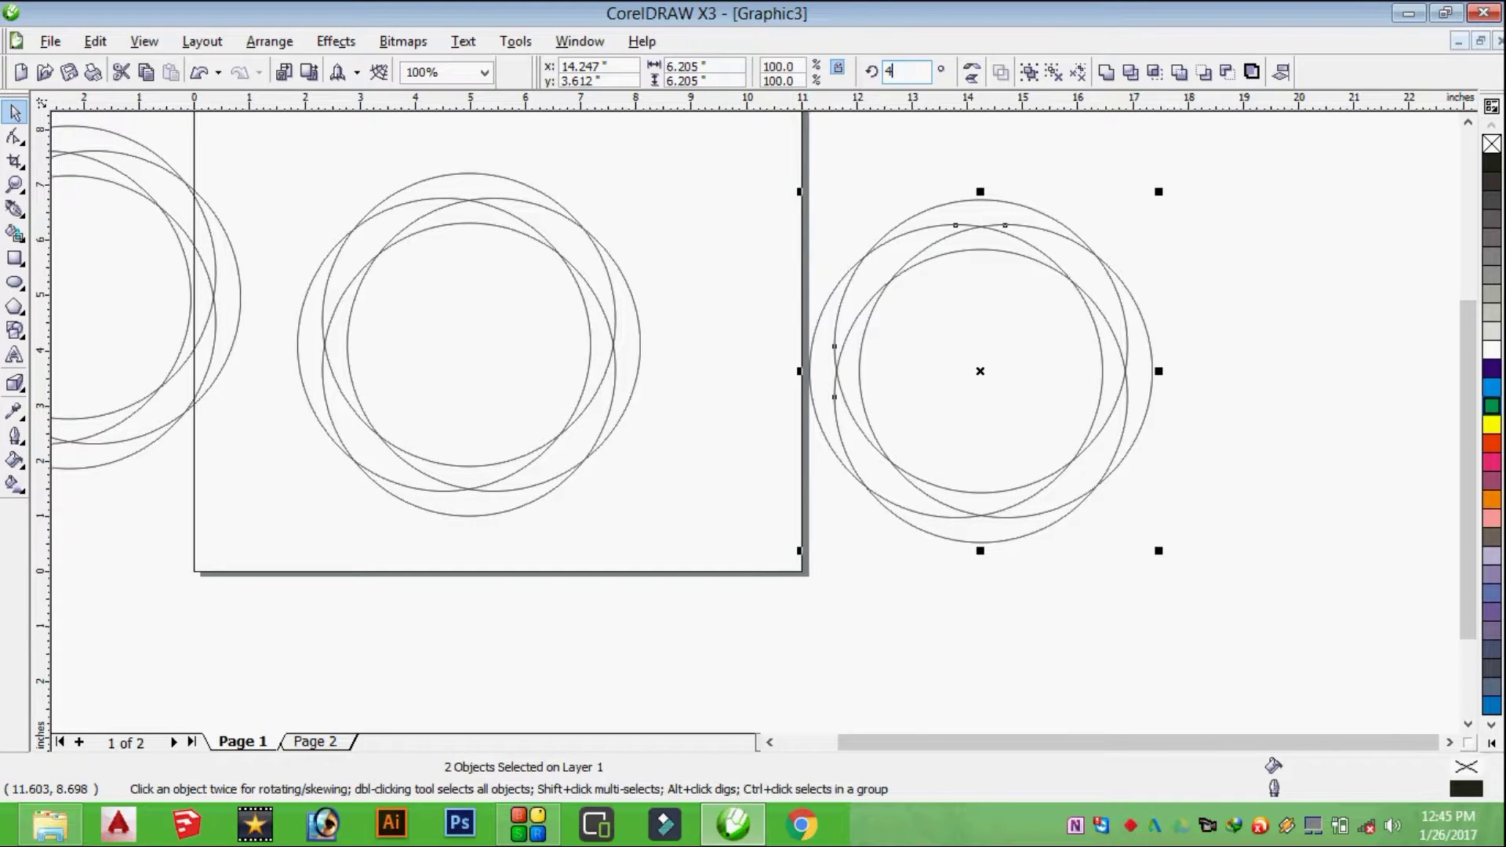
key("Return")
Step: Try aligning the rotated ring with the original's centre axis, and undo the copy's alignment, rotation and move
left_click_drag(1214, 149, 280, 627)
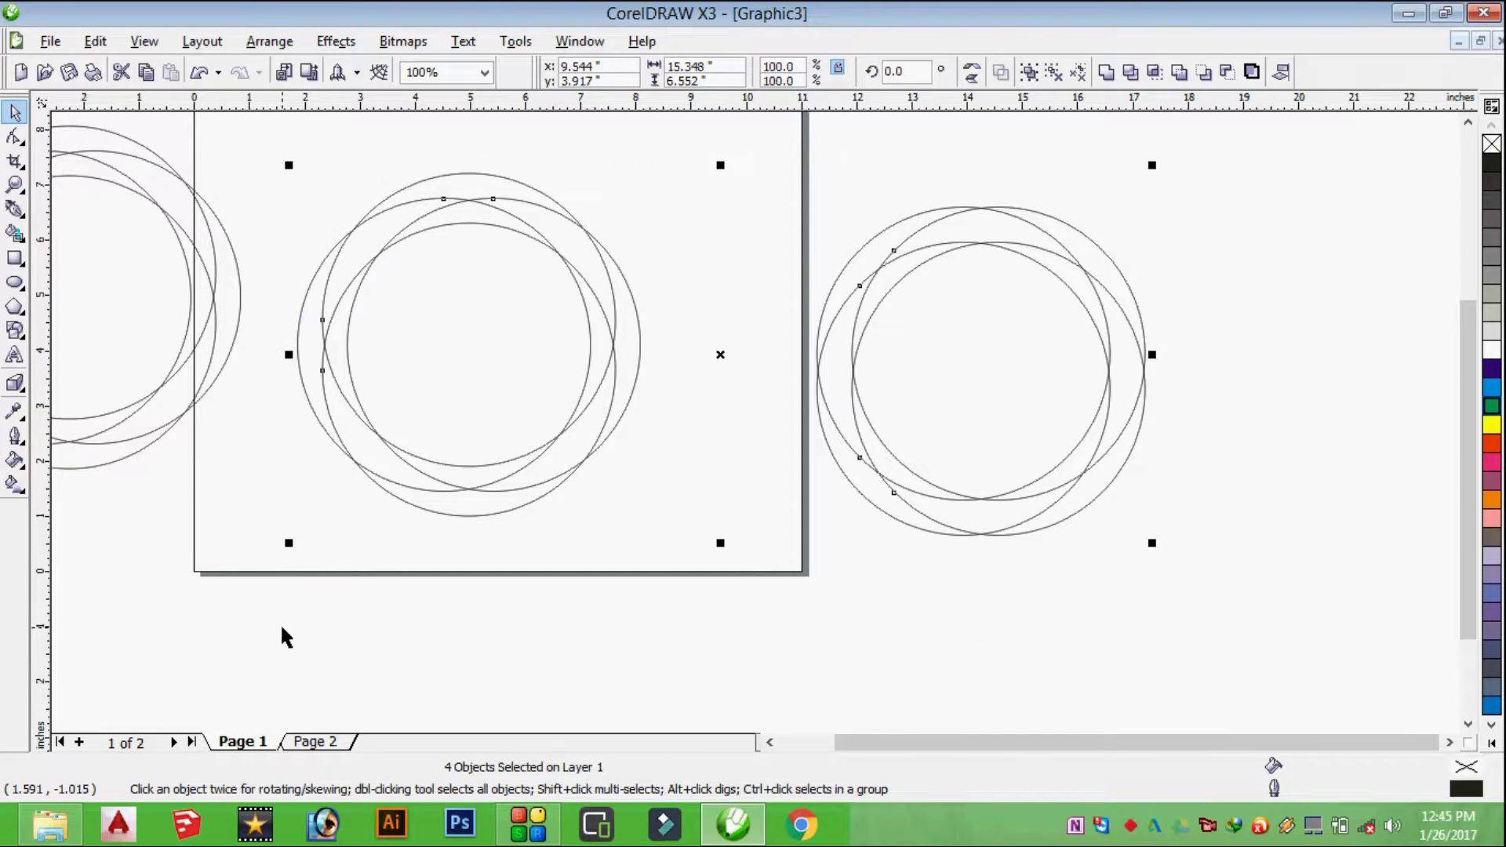
key("c")
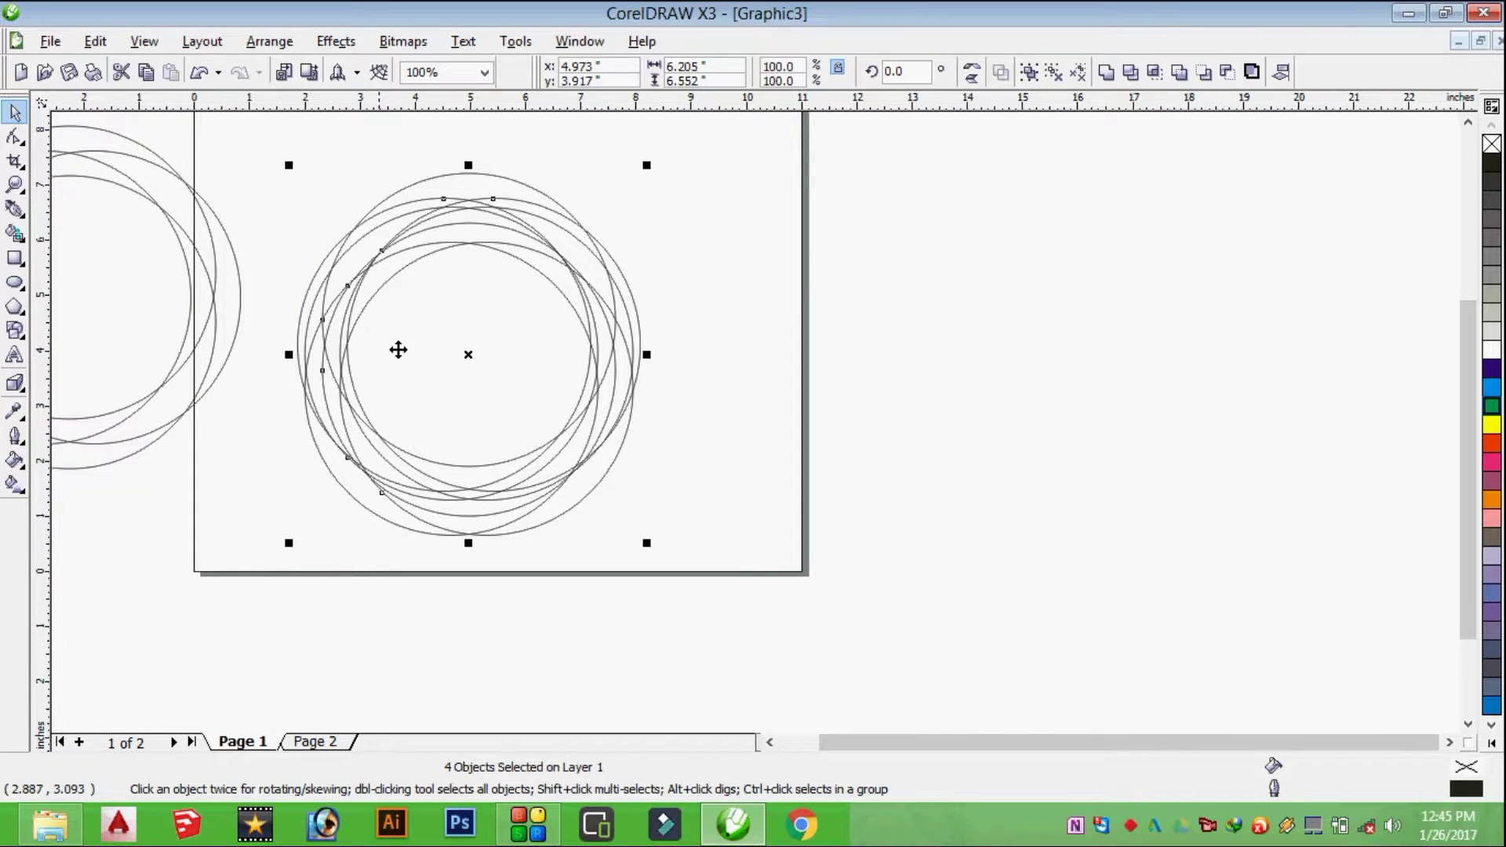
scroll(746, 451, "up", 1)
scroll(756, 420, "up", 1)
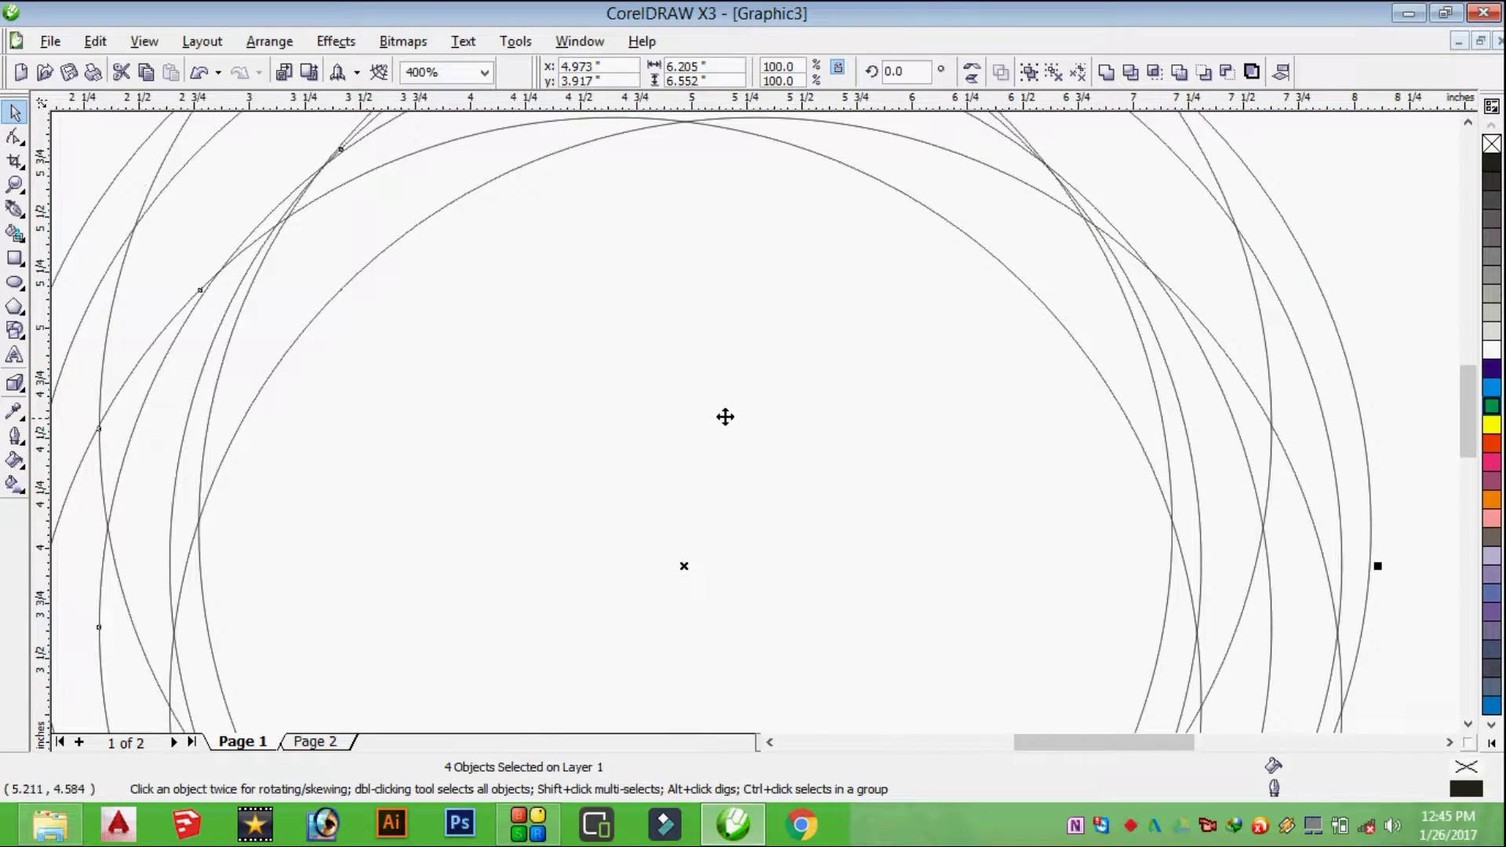
scroll(716, 413, "down", 1)
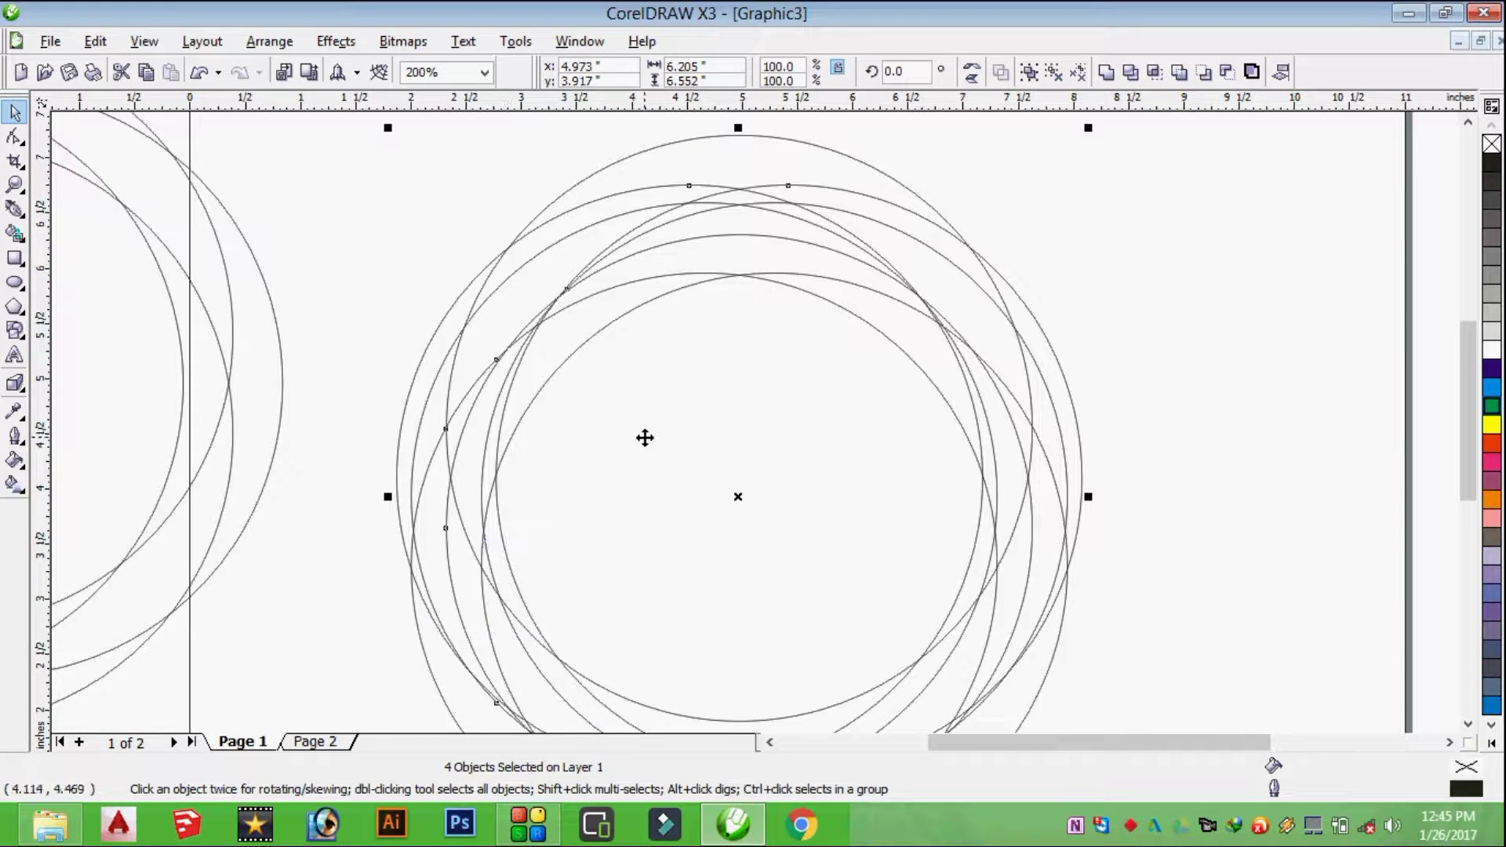
scroll(663, 416, "down", 1)
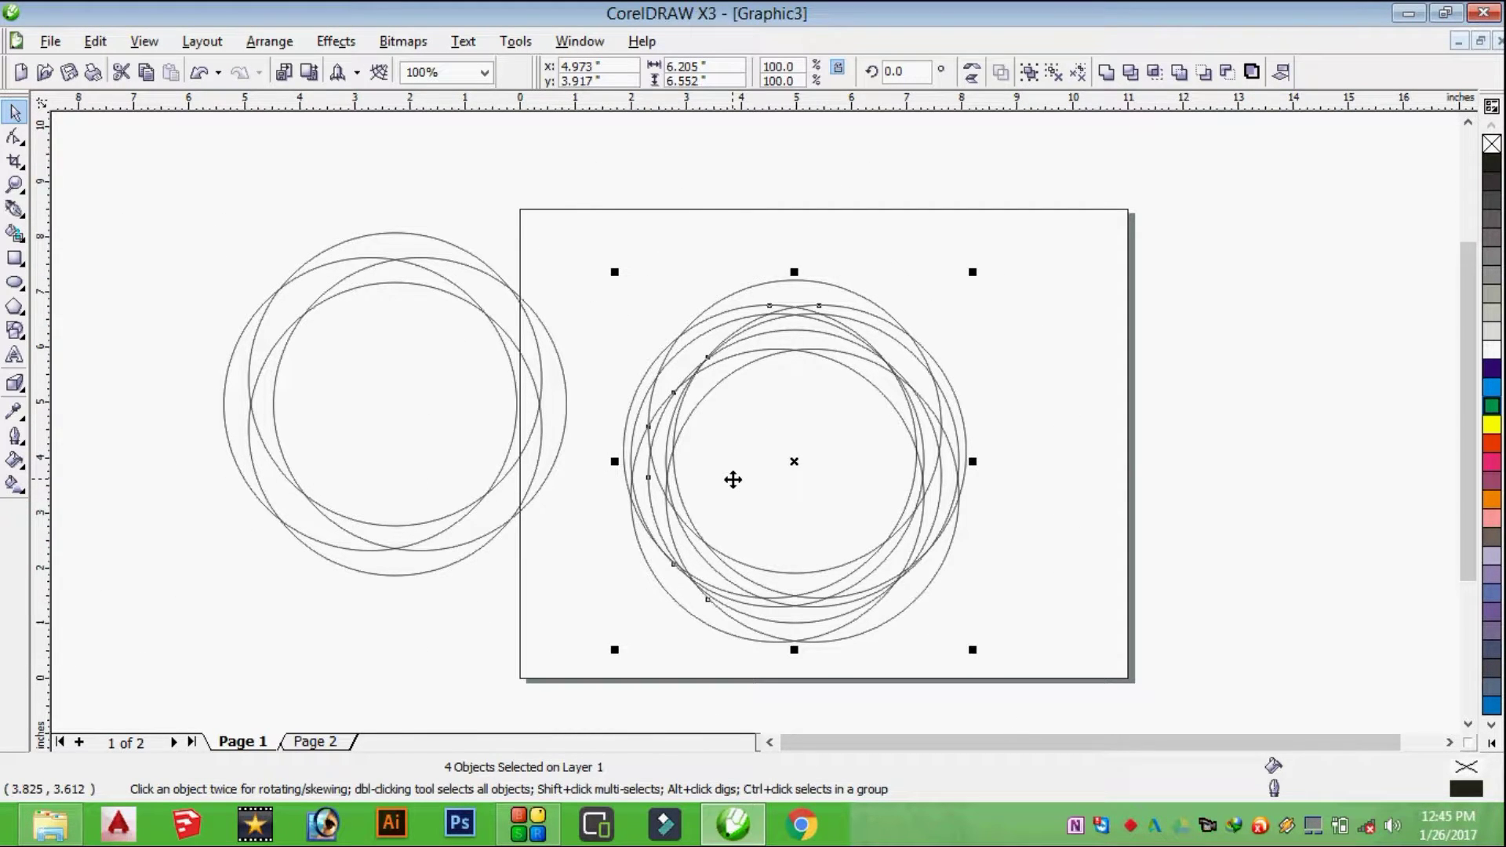
key("ctrl+z")
key("ctrl+z")
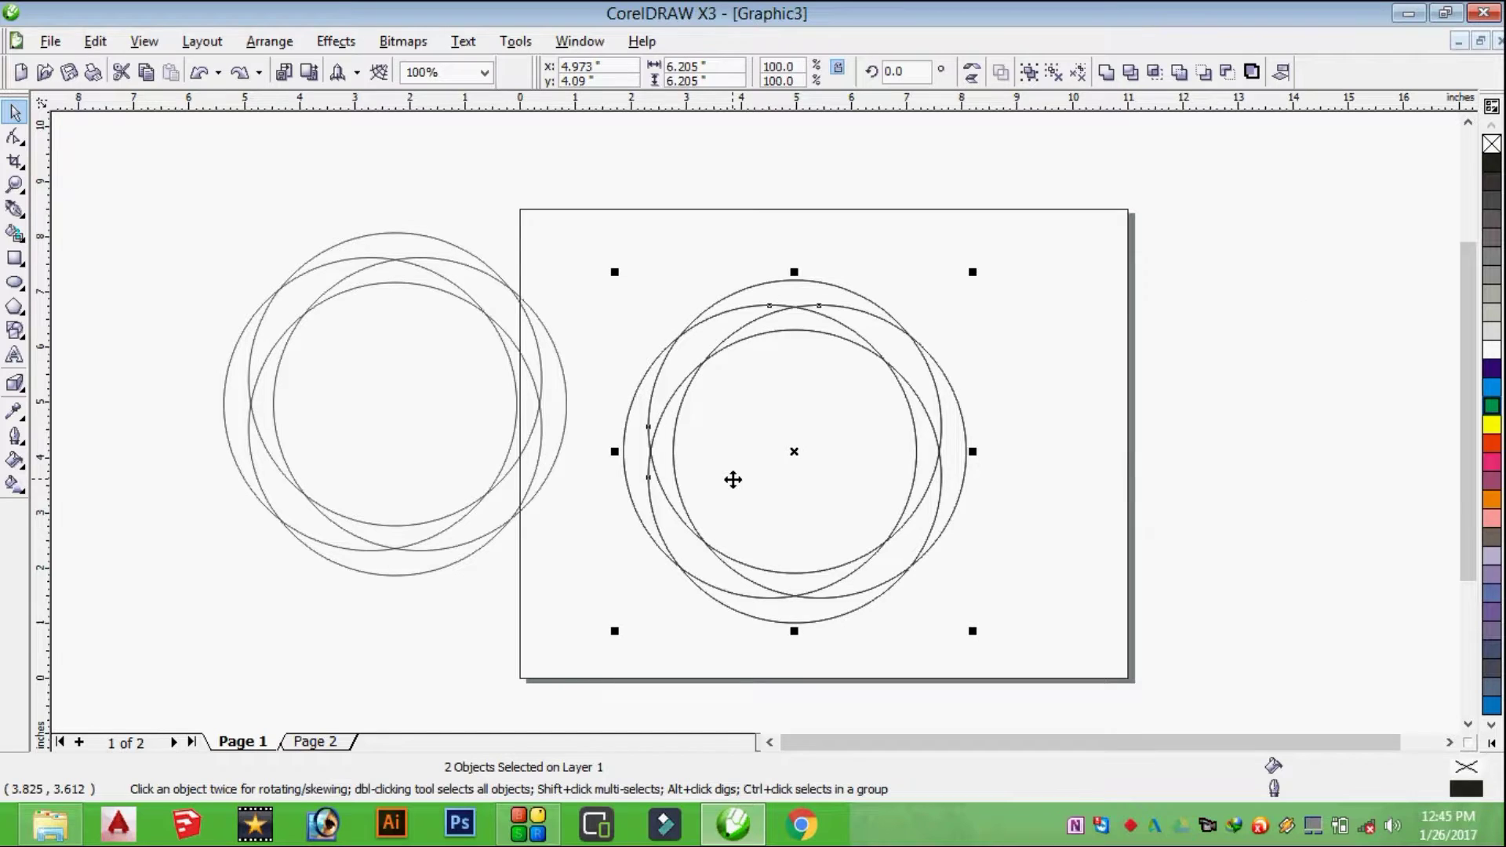
Step: Nudge a copy of the central ring straight right, level with the original, to about x 11.873 inches
key("ctrl+shift+z")
key("ctrl+shift+z")
key("Right")
key("Right")
key("Right")
key("Right")
key("Right")
key("Right")
key("Right")
key("Right")
key("Right")
key("Right")
key("Right")
key("Right")
key("Right")
key("Right")
key("Right")
key("Right")
key("Right")
key("Right")
key("Right")
key("Right")
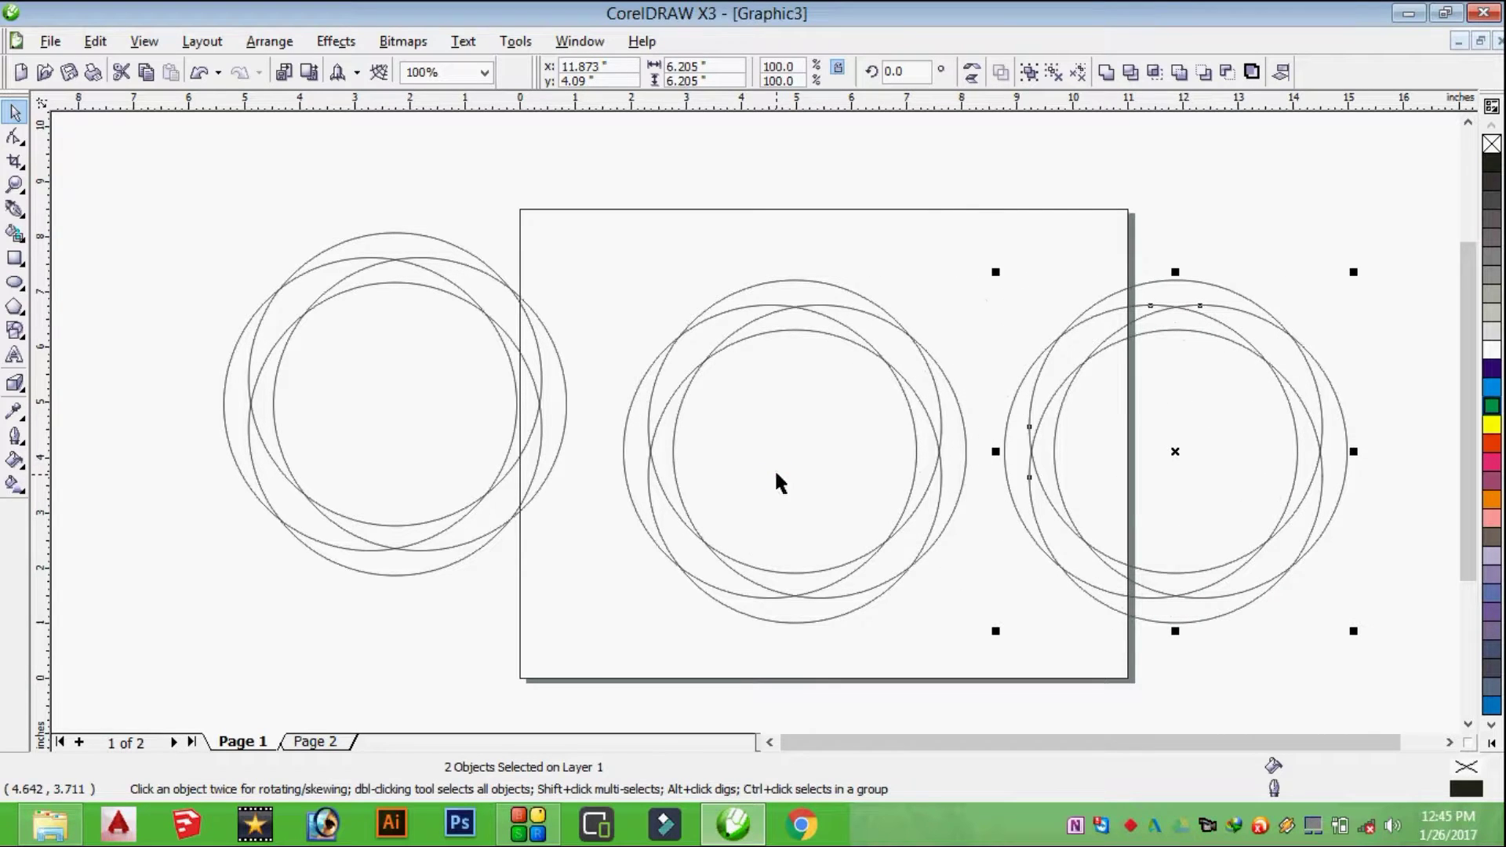
Step: Rotate the right-hand ring copy 45 degrees and align it on the central ring's centre
left_click(917, 76)
type("45")
key("Return")
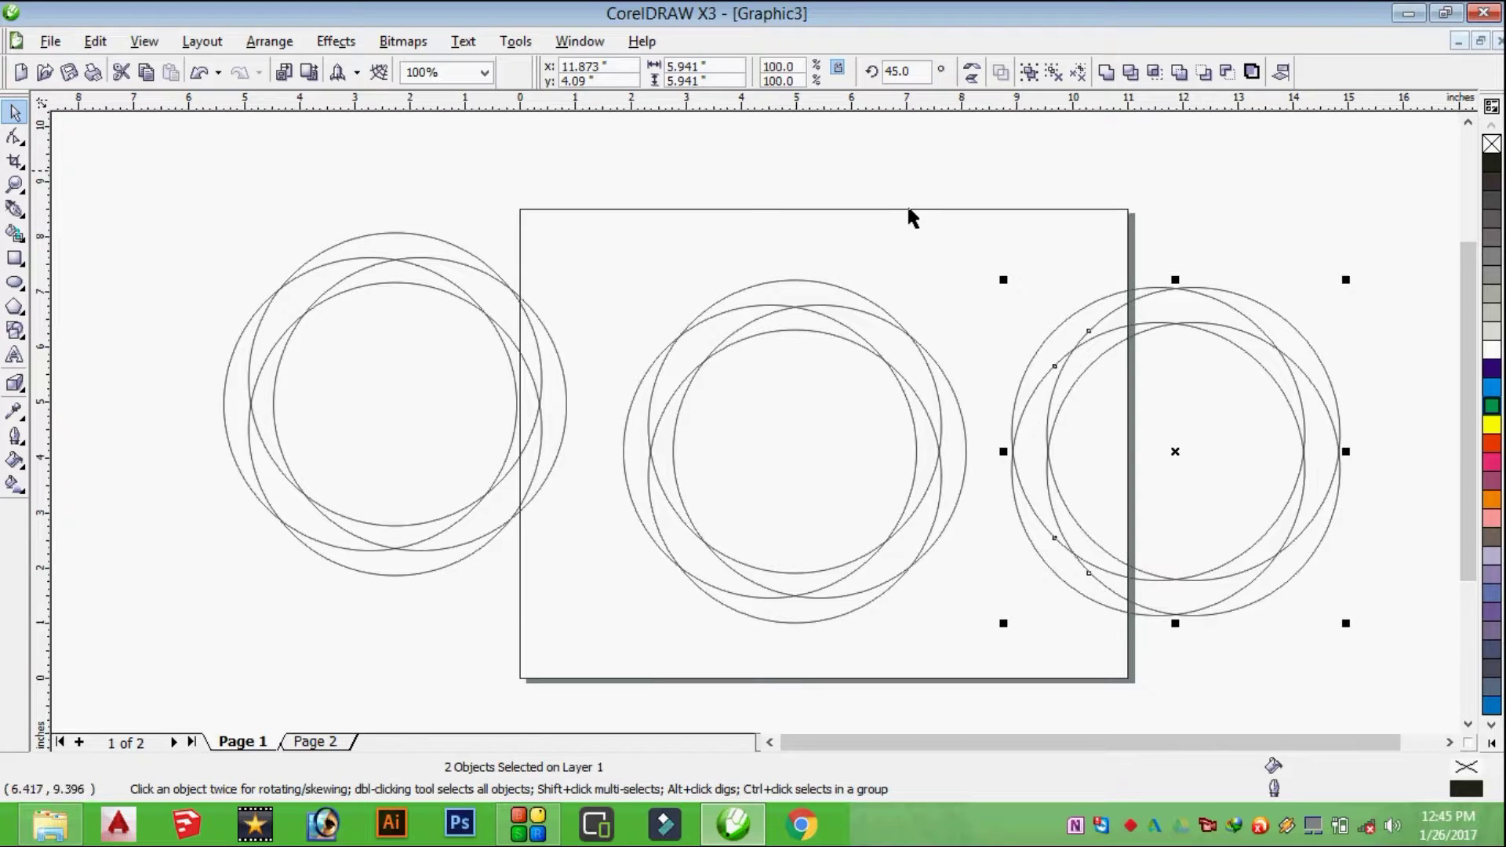
left_click_drag(594, 256, 1367, 675)
key("c")
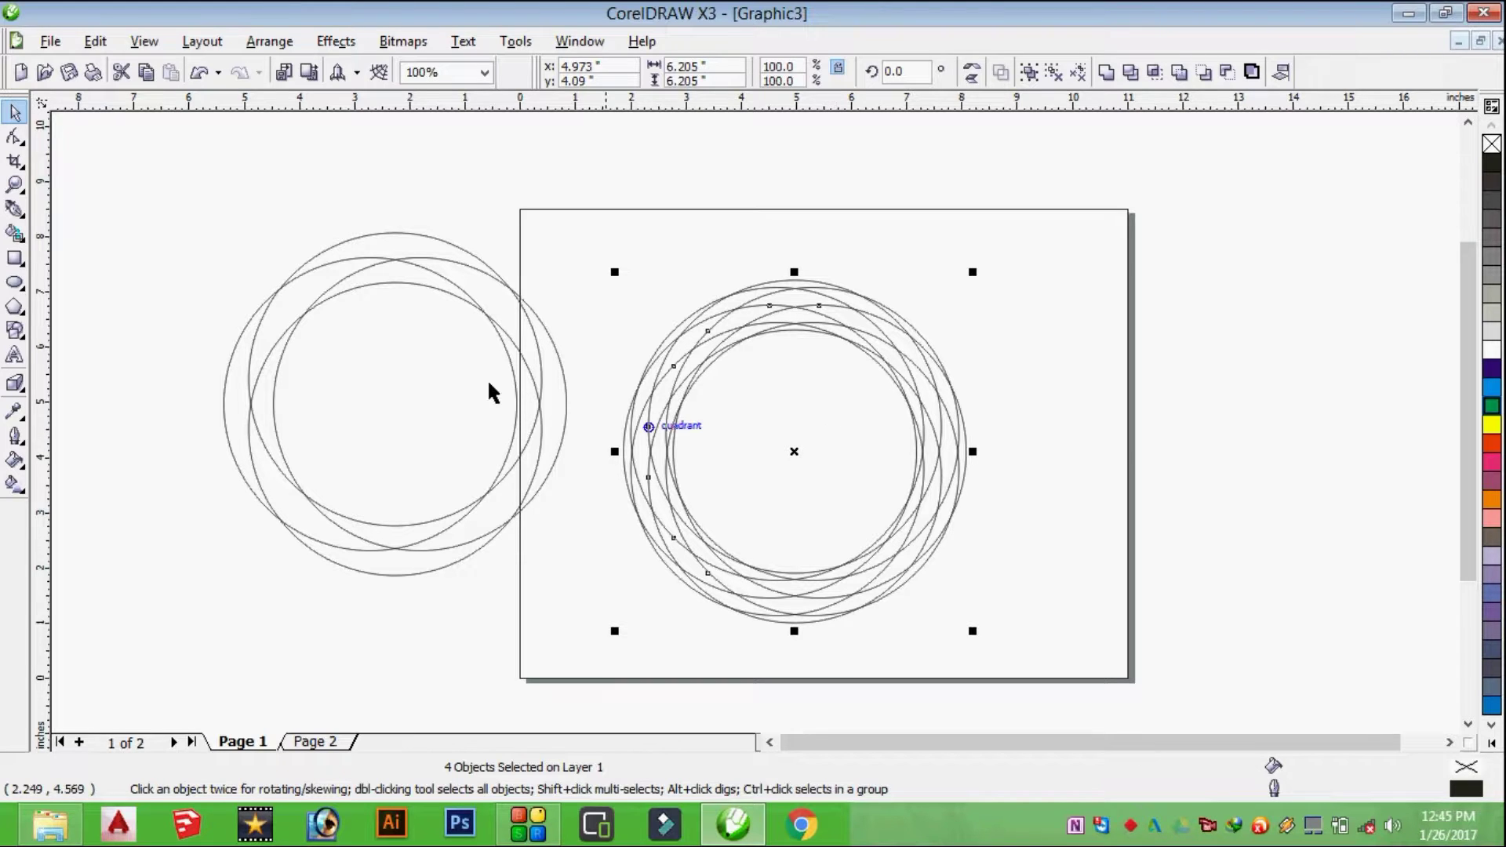
Step: Move the spare ring farther left, clear of the page, to about x -5.195, y 6.042 inches
left_click_drag(146, 188, 592, 656)
left_click(437, 410)
left_click_drag(437, 411, 296, 325)
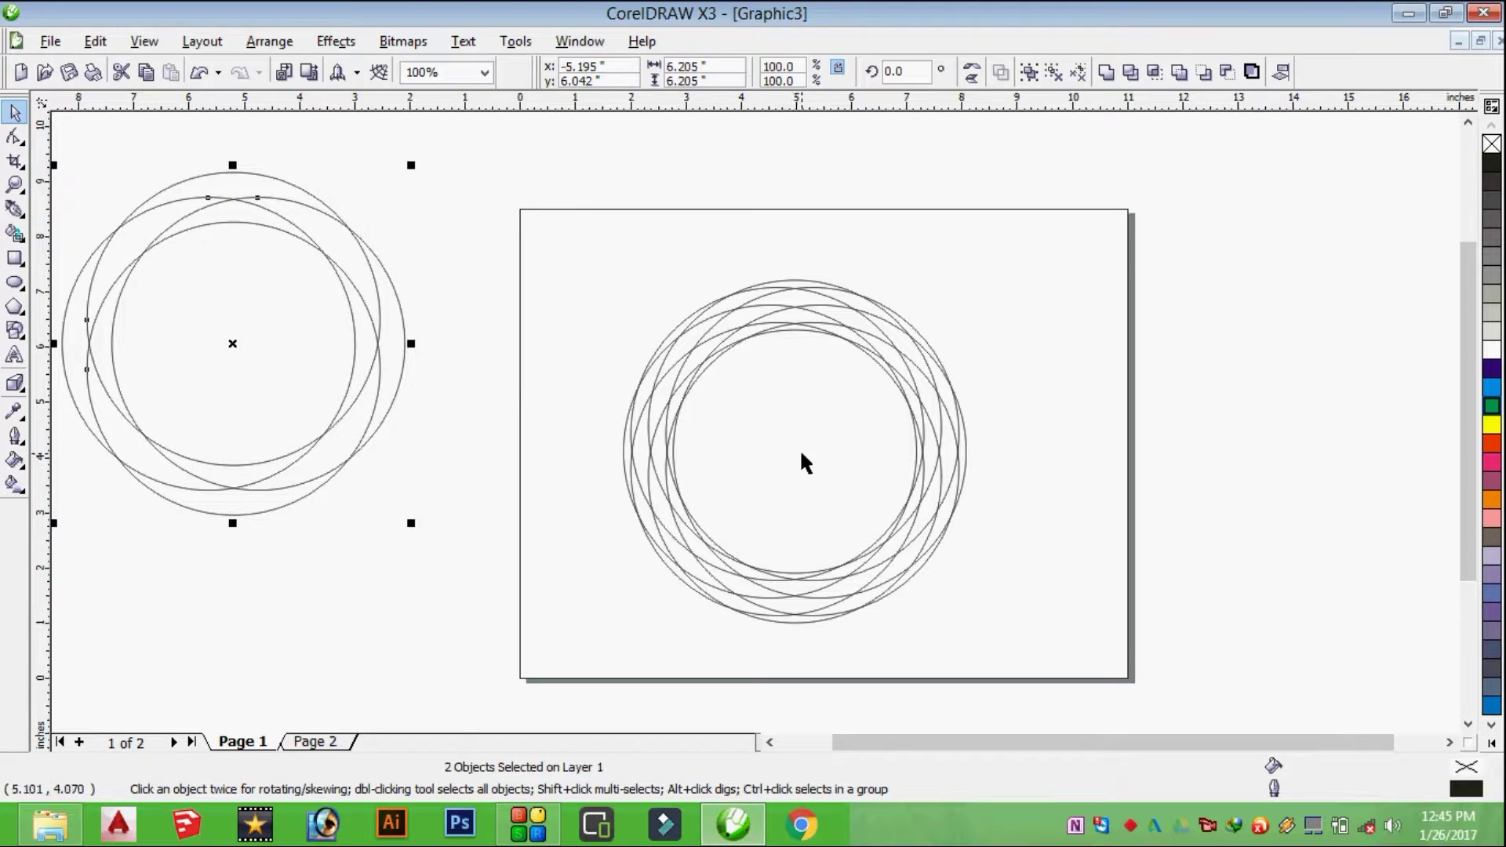
Step: Use Smart Fill in Desert Blue on one crescent band's regions along the upper left and top of the central ring
left_click(827, 417)
left_click_drag(1057, 212, 521, 647)
scroll(797, 440, "up", 1)
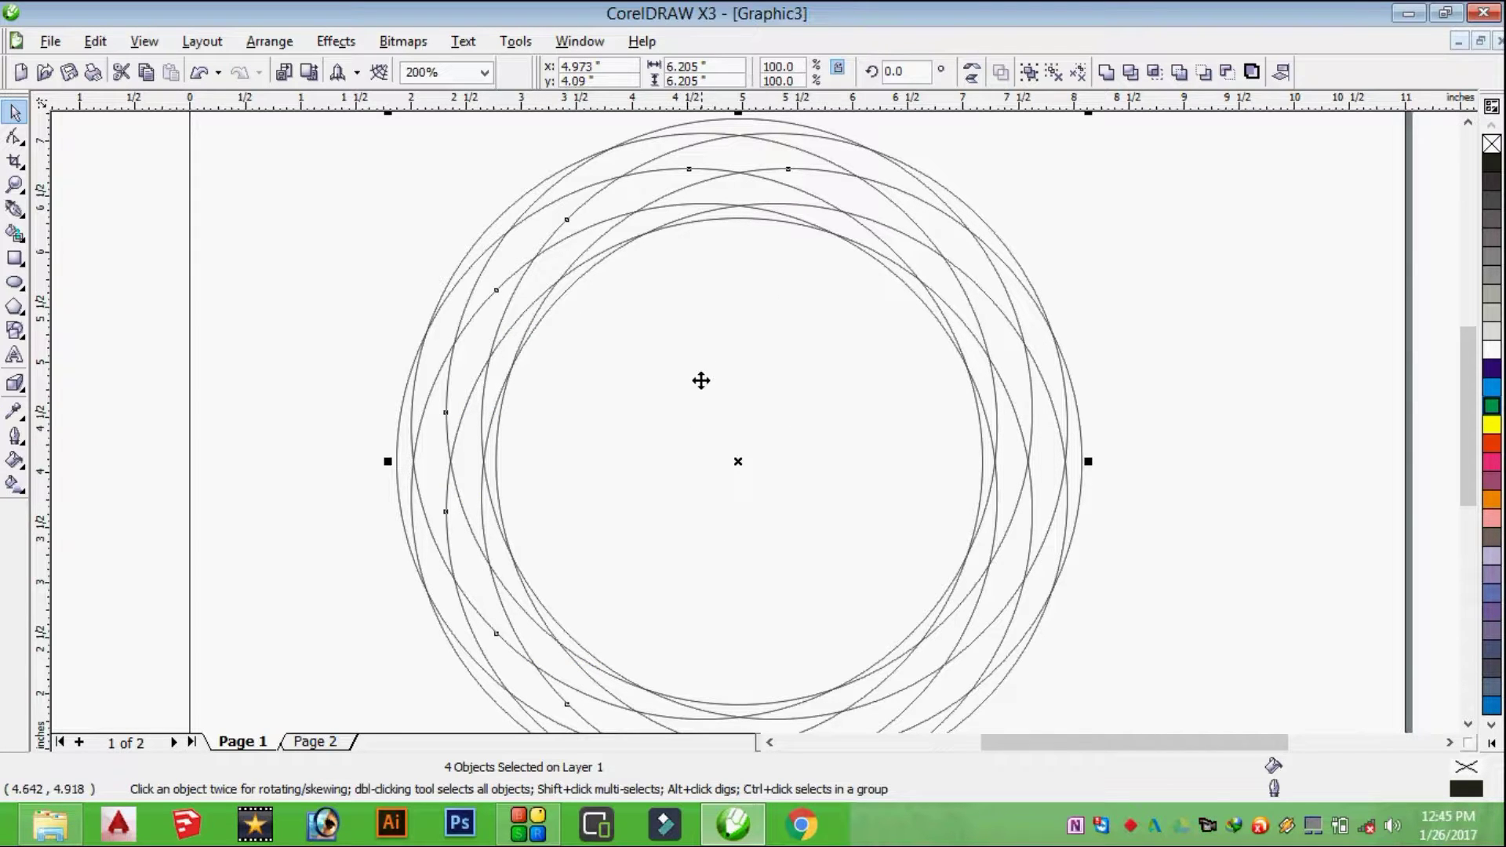
scroll(756, 353, "down", 1)
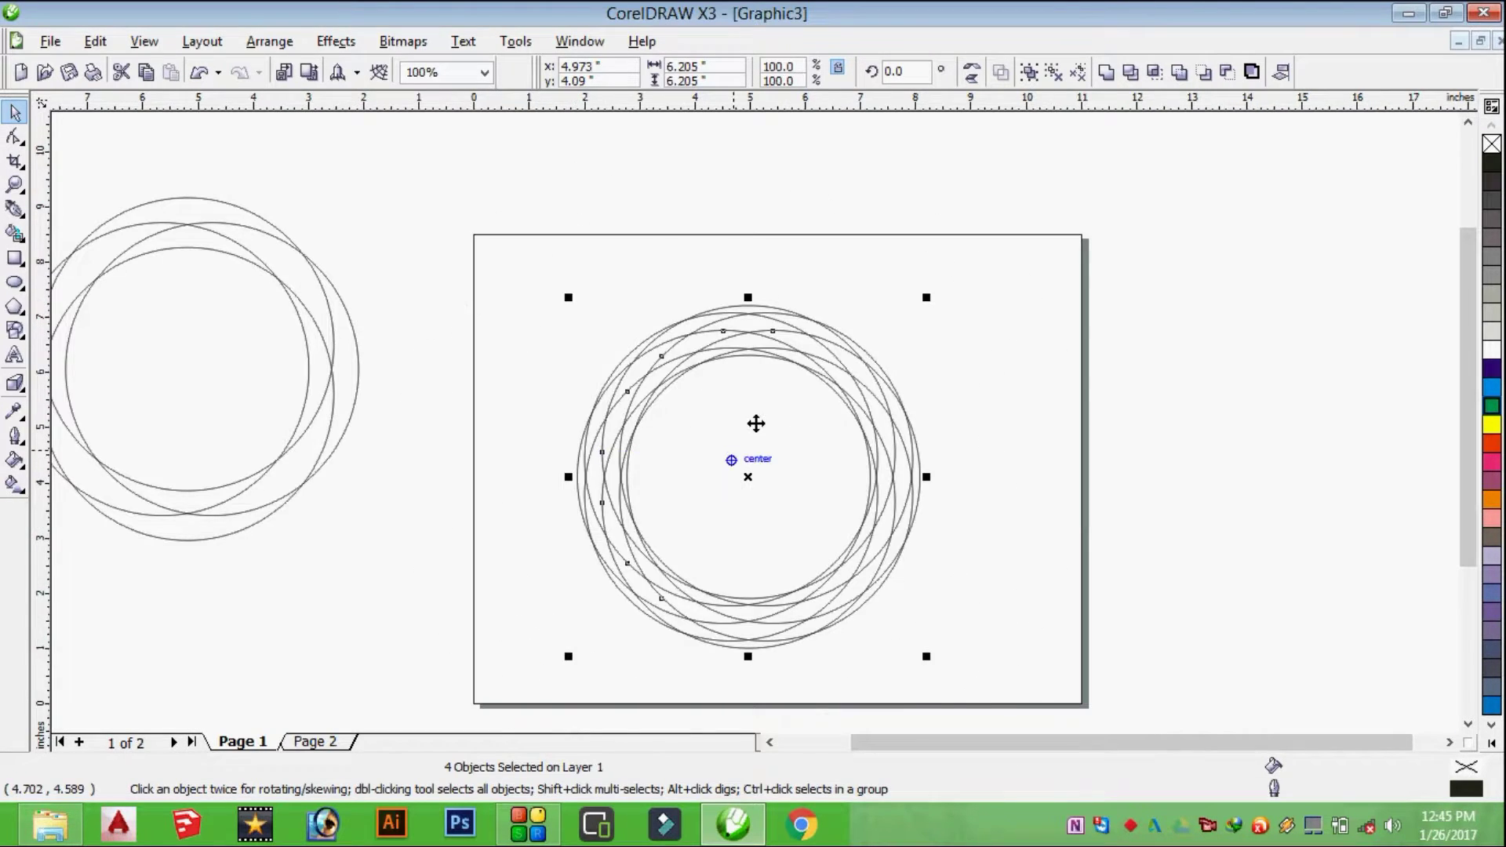
scroll(753, 408, "up", 1)
scroll(746, 328, "up", 1)
scroll(756, 425, "down", 1)
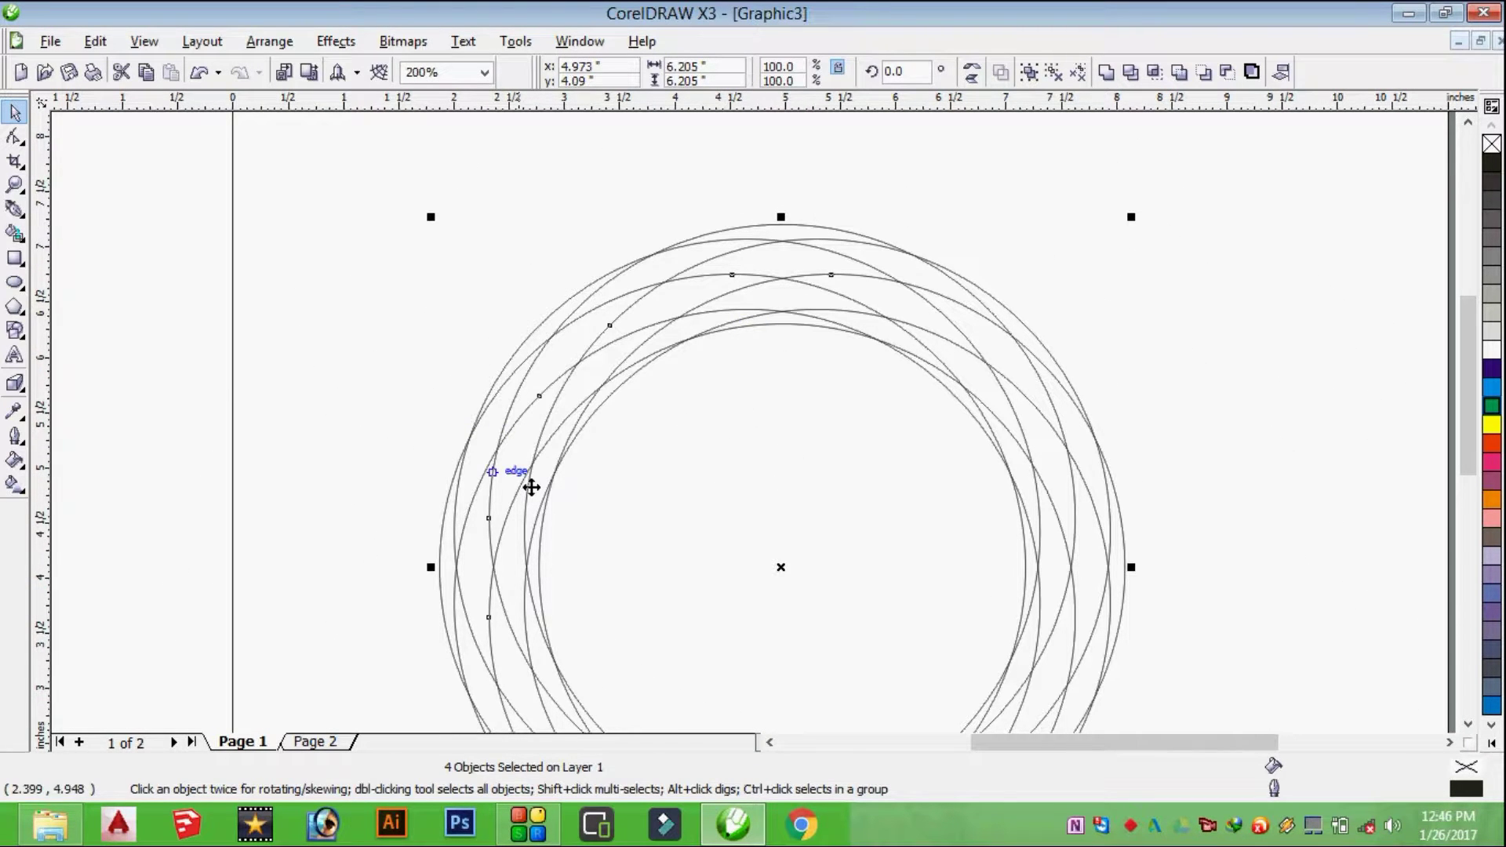
left_click(14, 233)
left_click(522, 357)
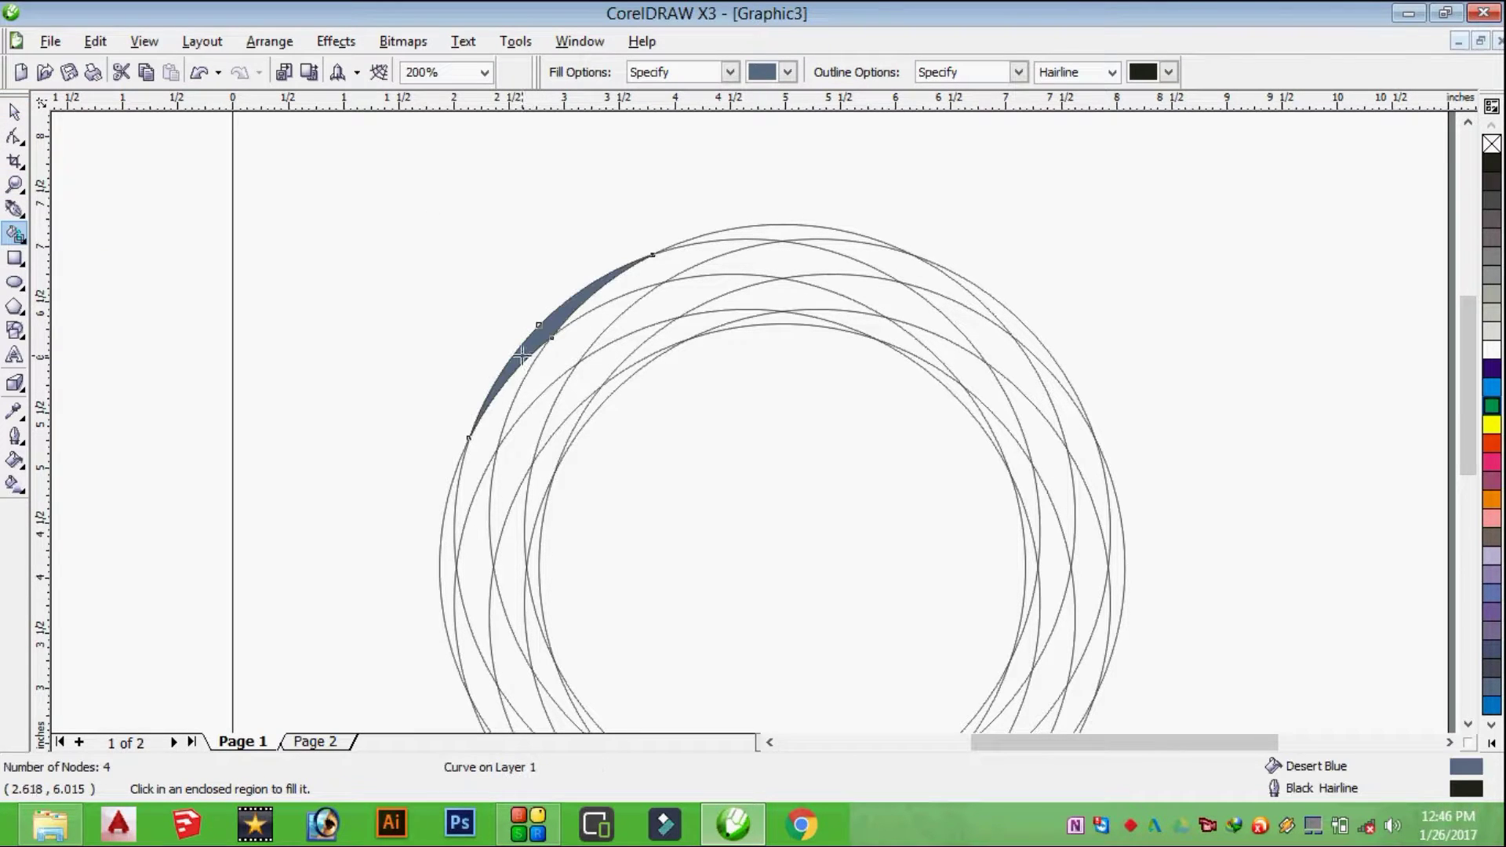
left_click(698, 273)
left_click(754, 264)
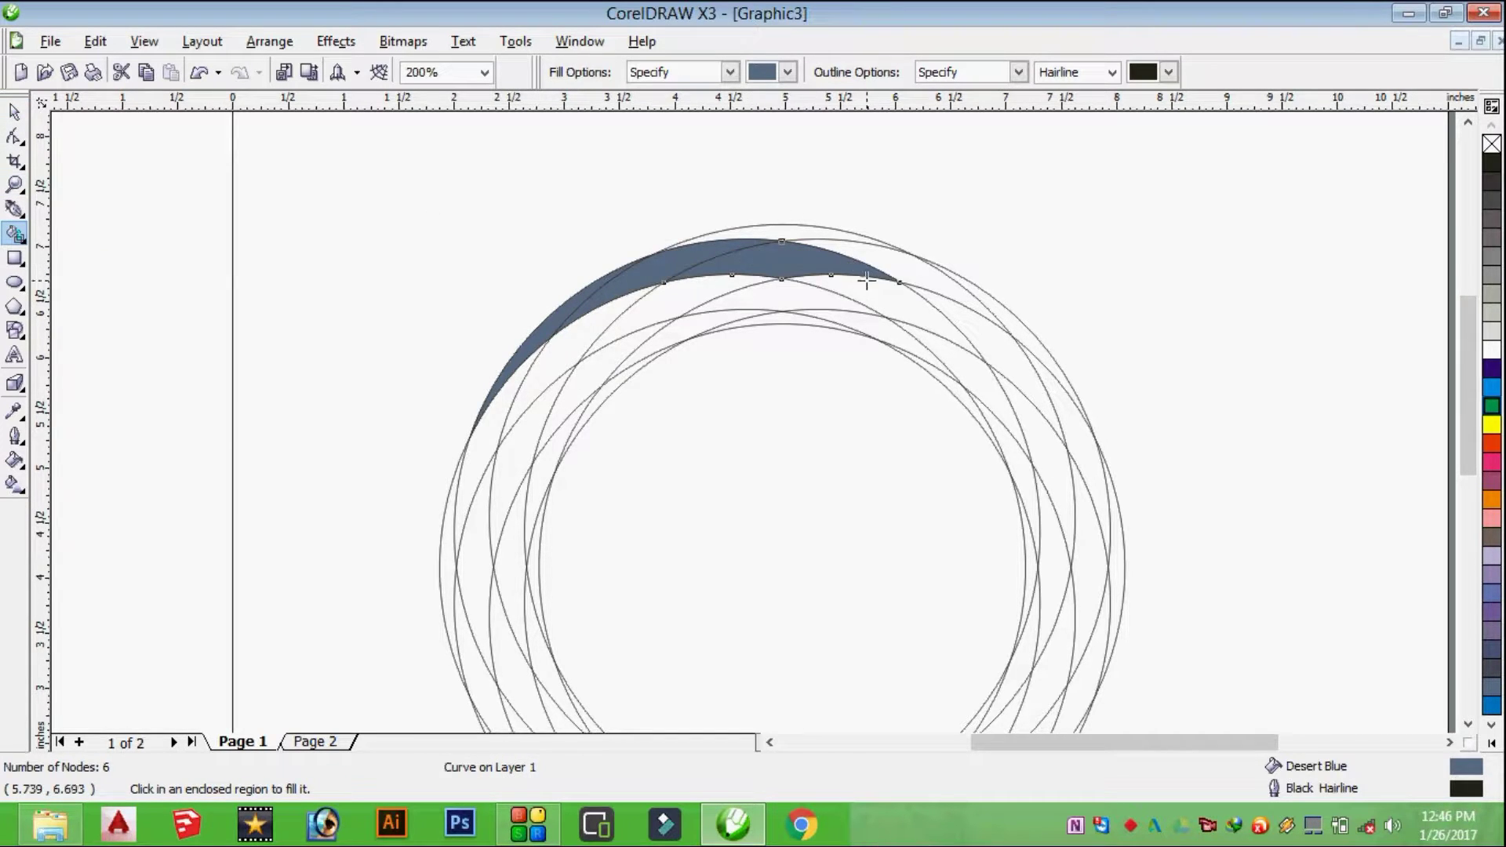
Step: Continue the Desert Blue Smart Fill along the crescent band's upper-right regions down to its tapered end on the right
left_click(869, 282)
left_click(1000, 421)
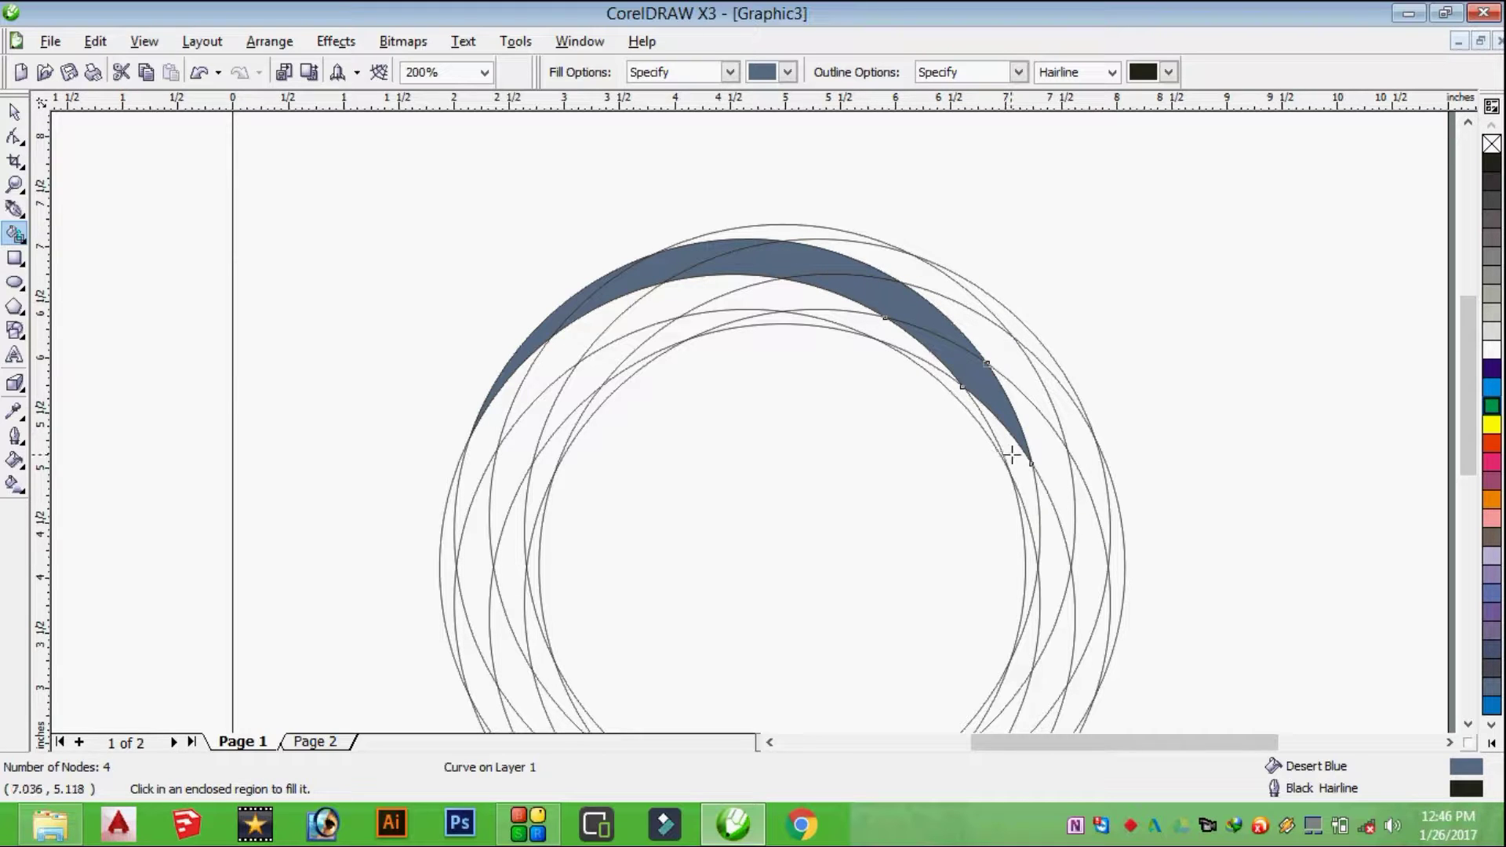
left_click(1018, 483)
left_click(1031, 553)
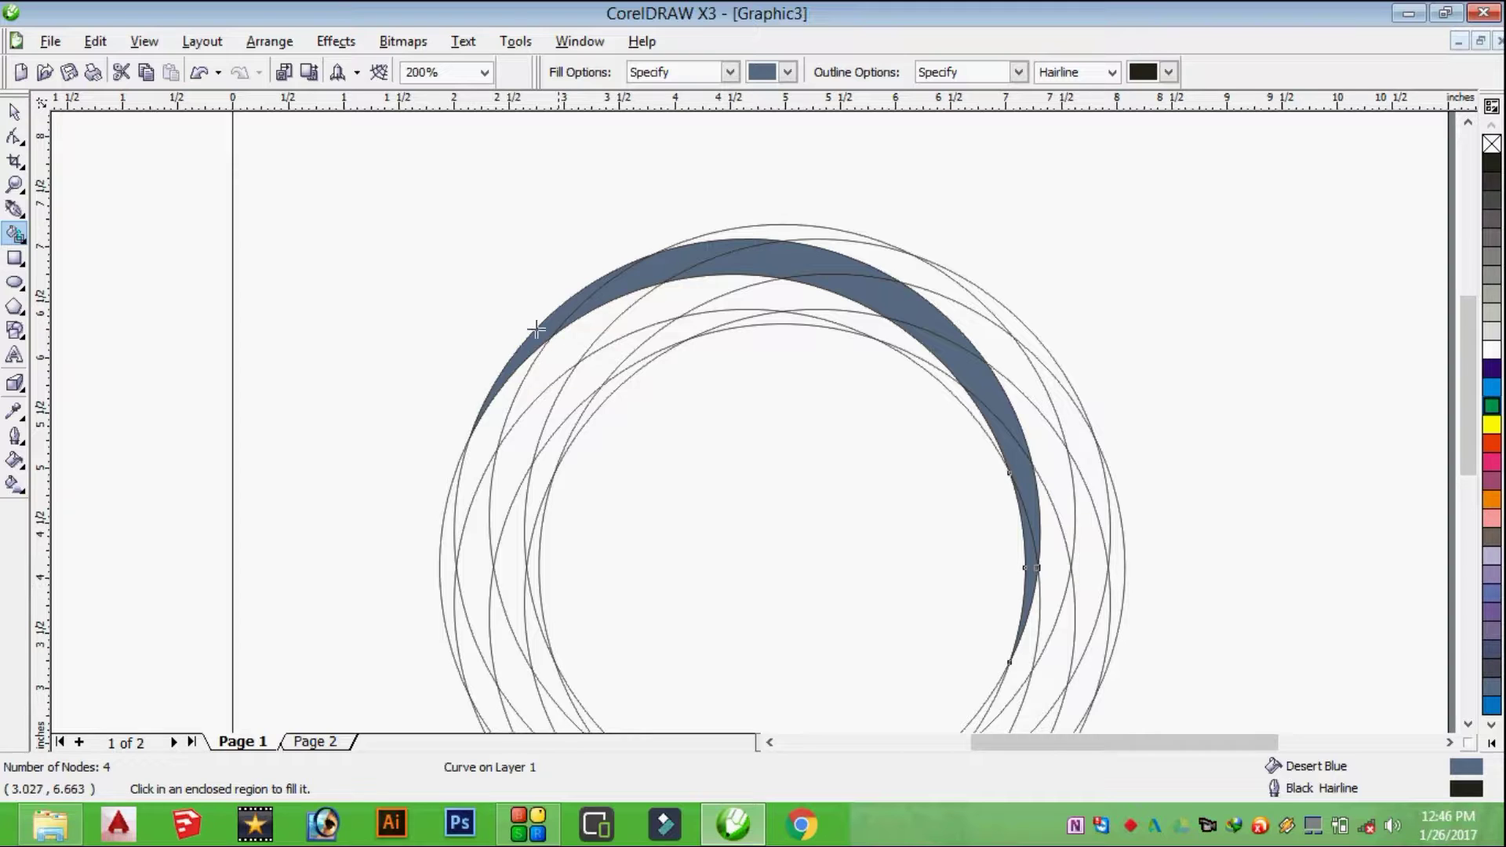
Step: Check the separate Desert Blue pieces of the crescent band by selecting them one after another along the arc
scroll(749, 273, "up", 2)
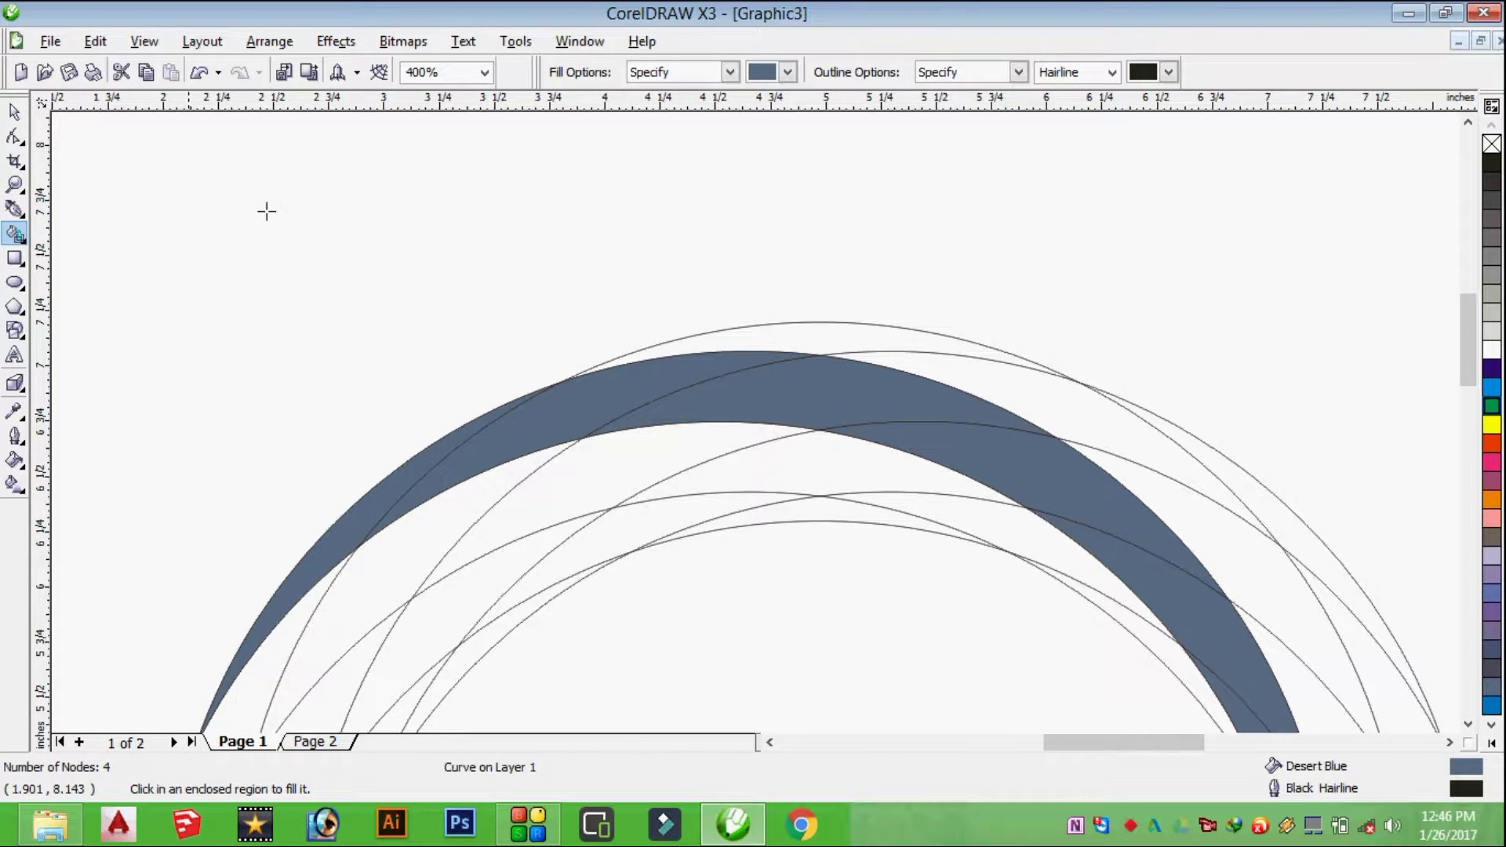
left_click(14, 208)
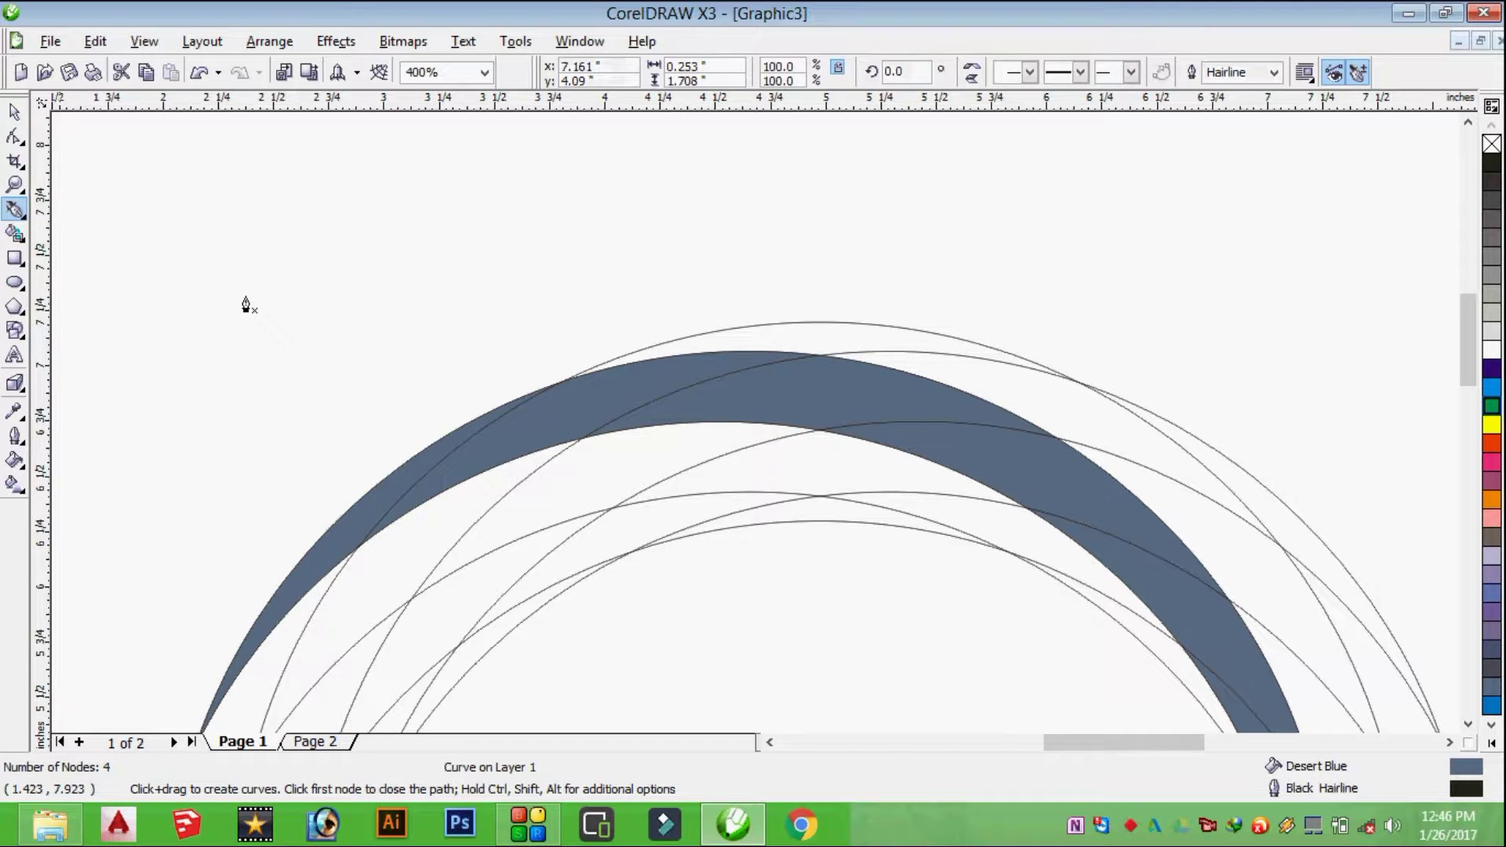
left_click(14, 113)
left_click(333, 546)
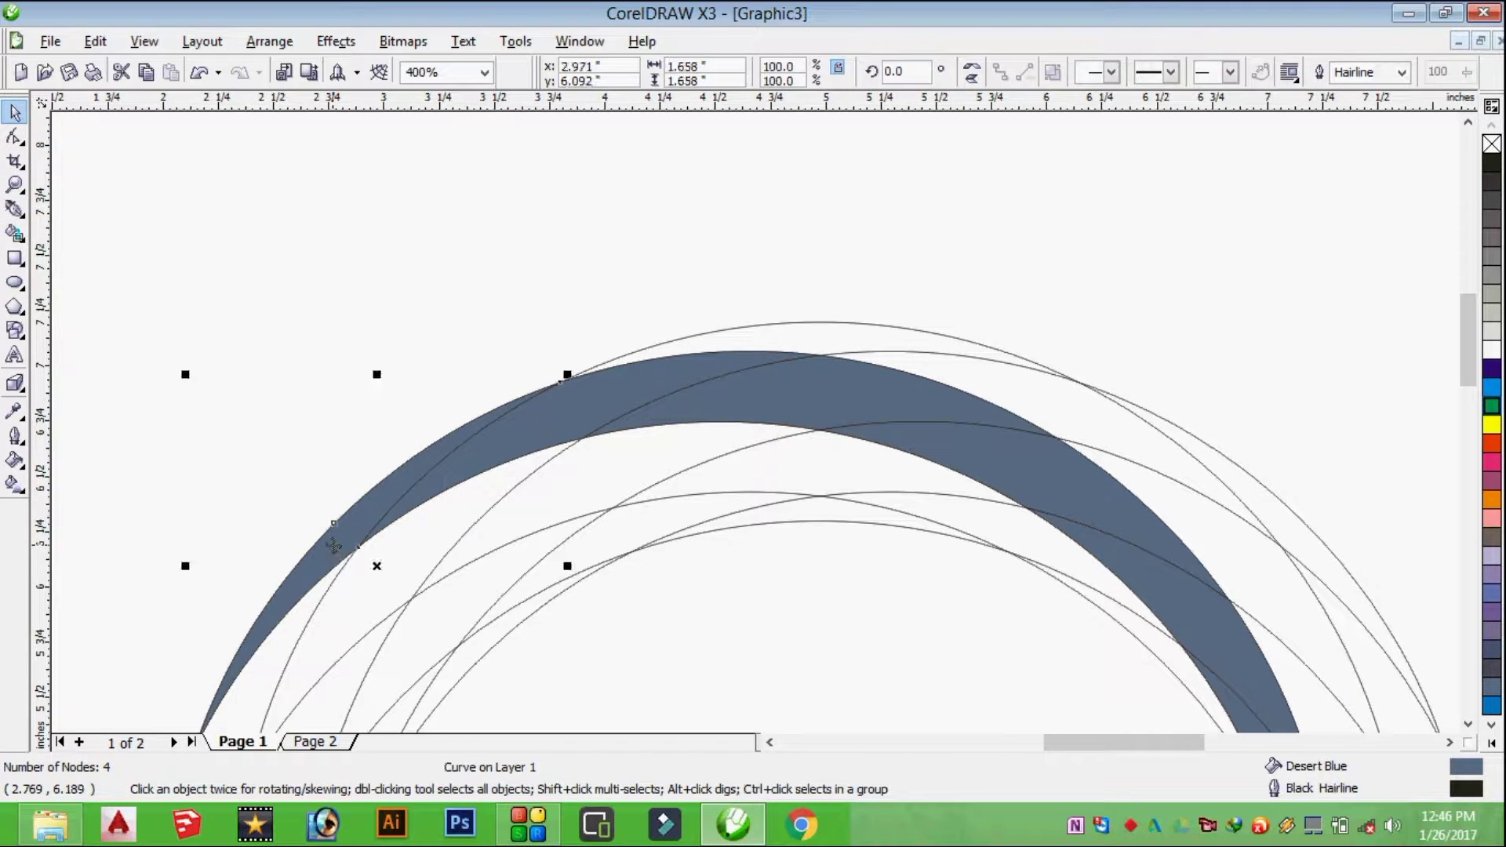
left_click(781, 400)
left_click(860, 395)
left_click(1072, 488)
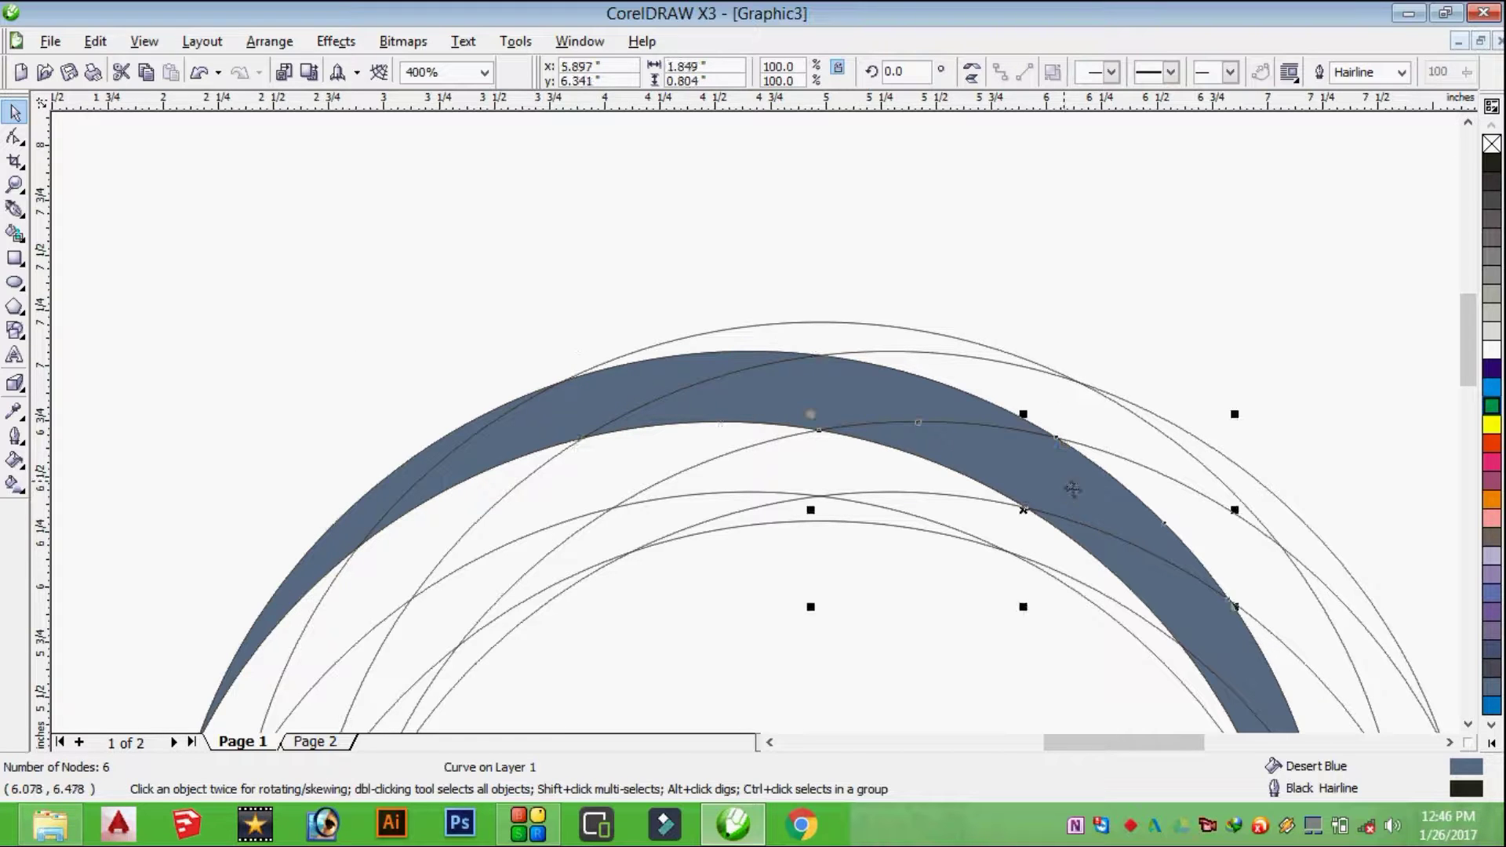
left_click(1230, 648)
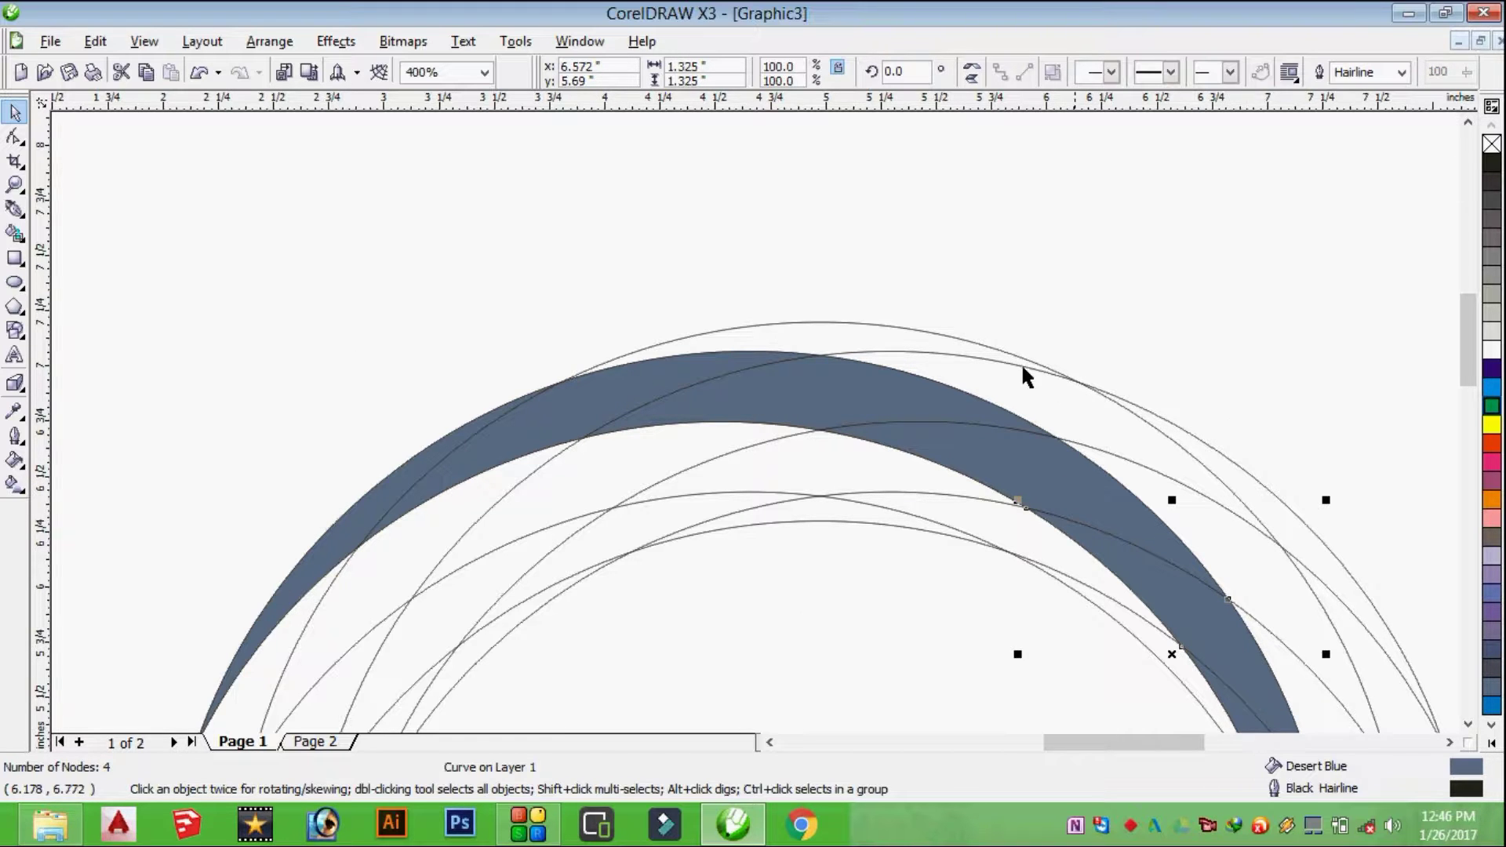
scroll(745, 473, "down", 1)
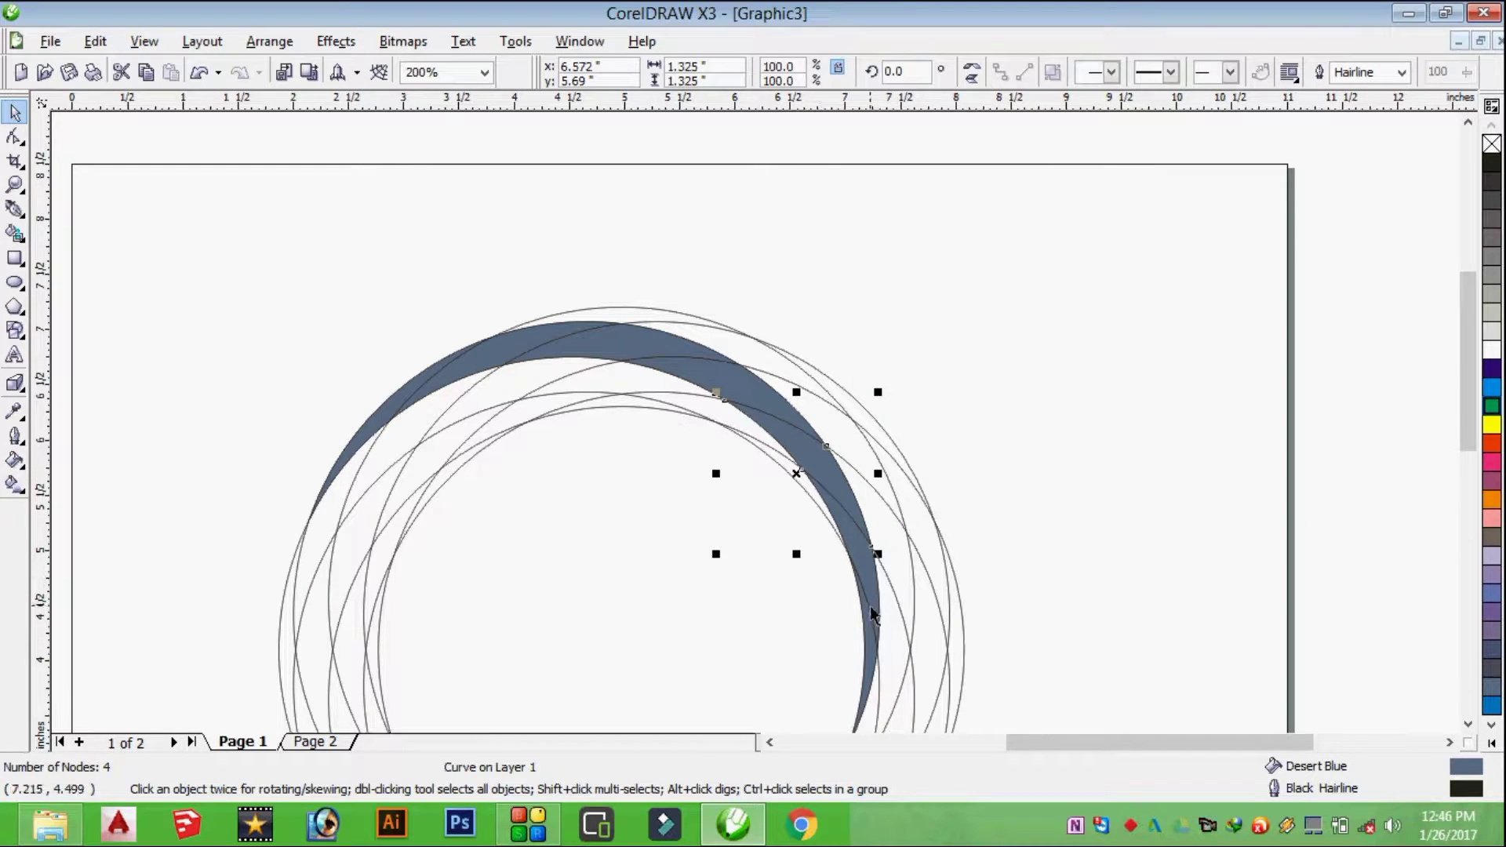
left_click(884, 627, "shift")
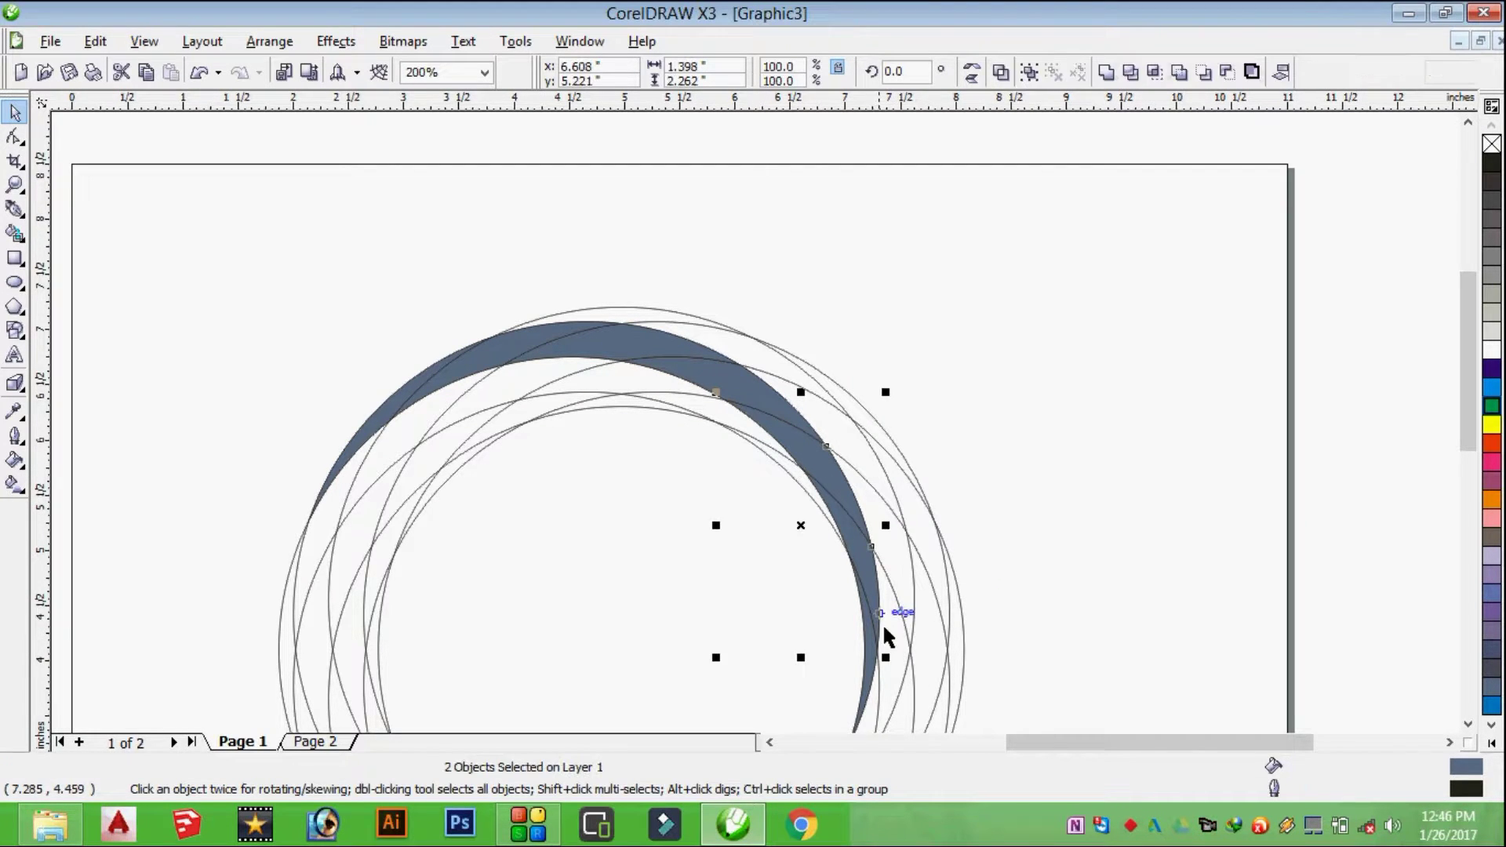
left_click(871, 650, "shift")
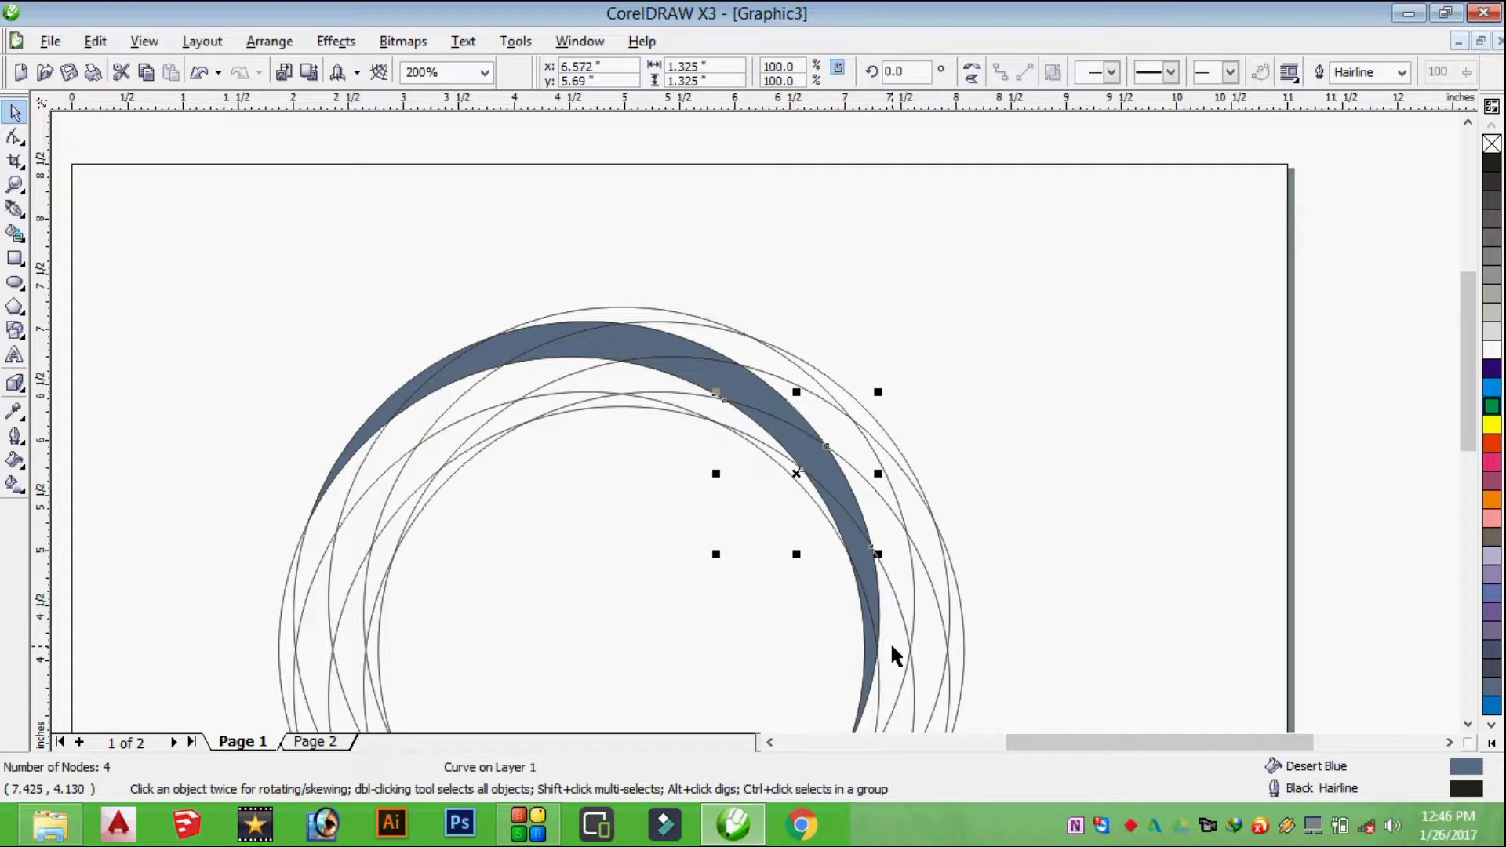
key("z")
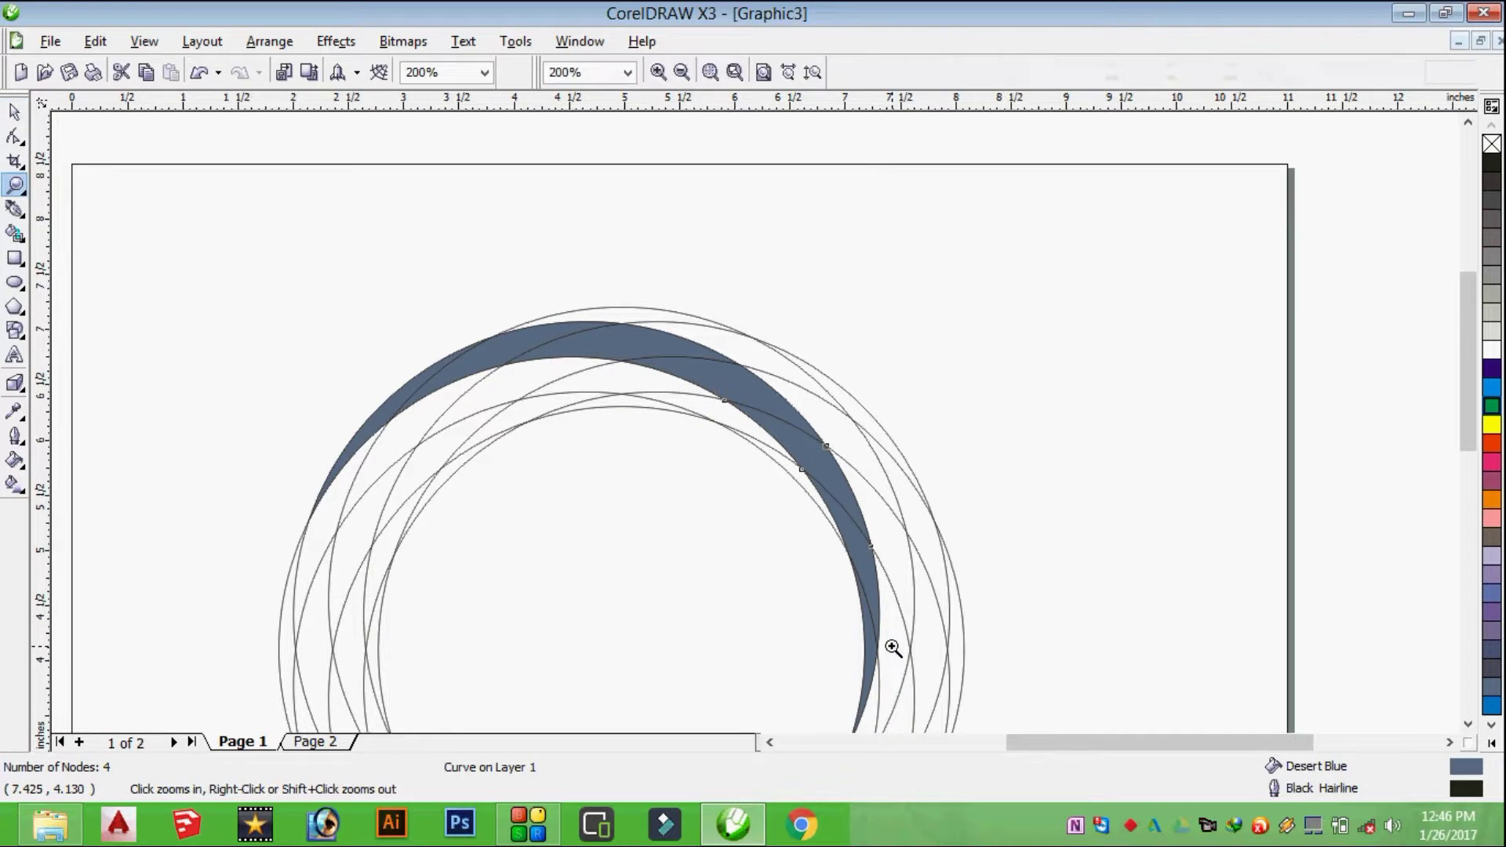
left_click(15, 112)
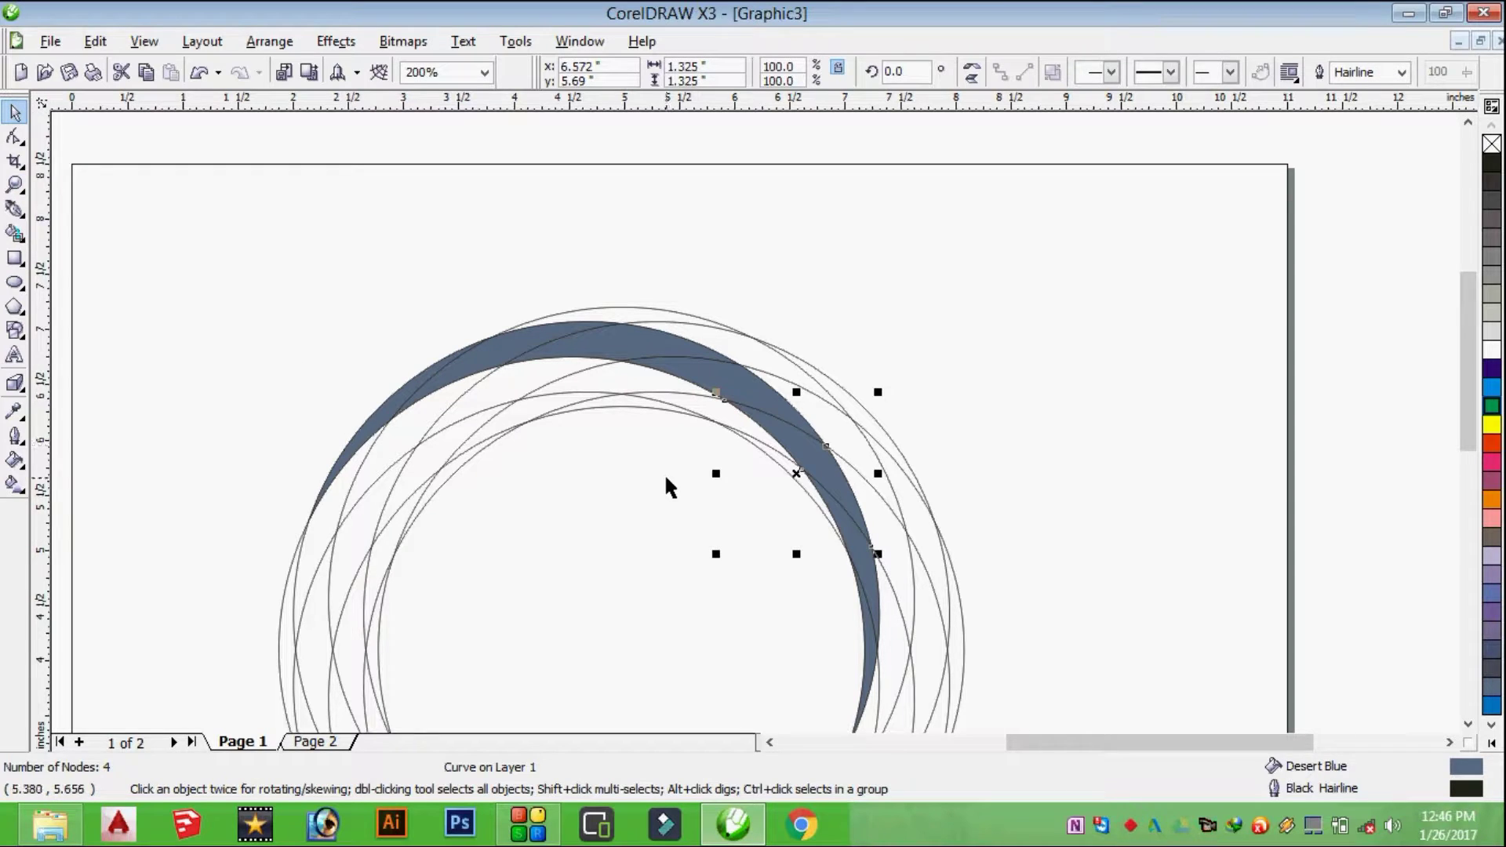
Step: Weld the crescent band's tapered left-end piece with its right-hand pieces into one curve
left_click(368, 436, "shift")
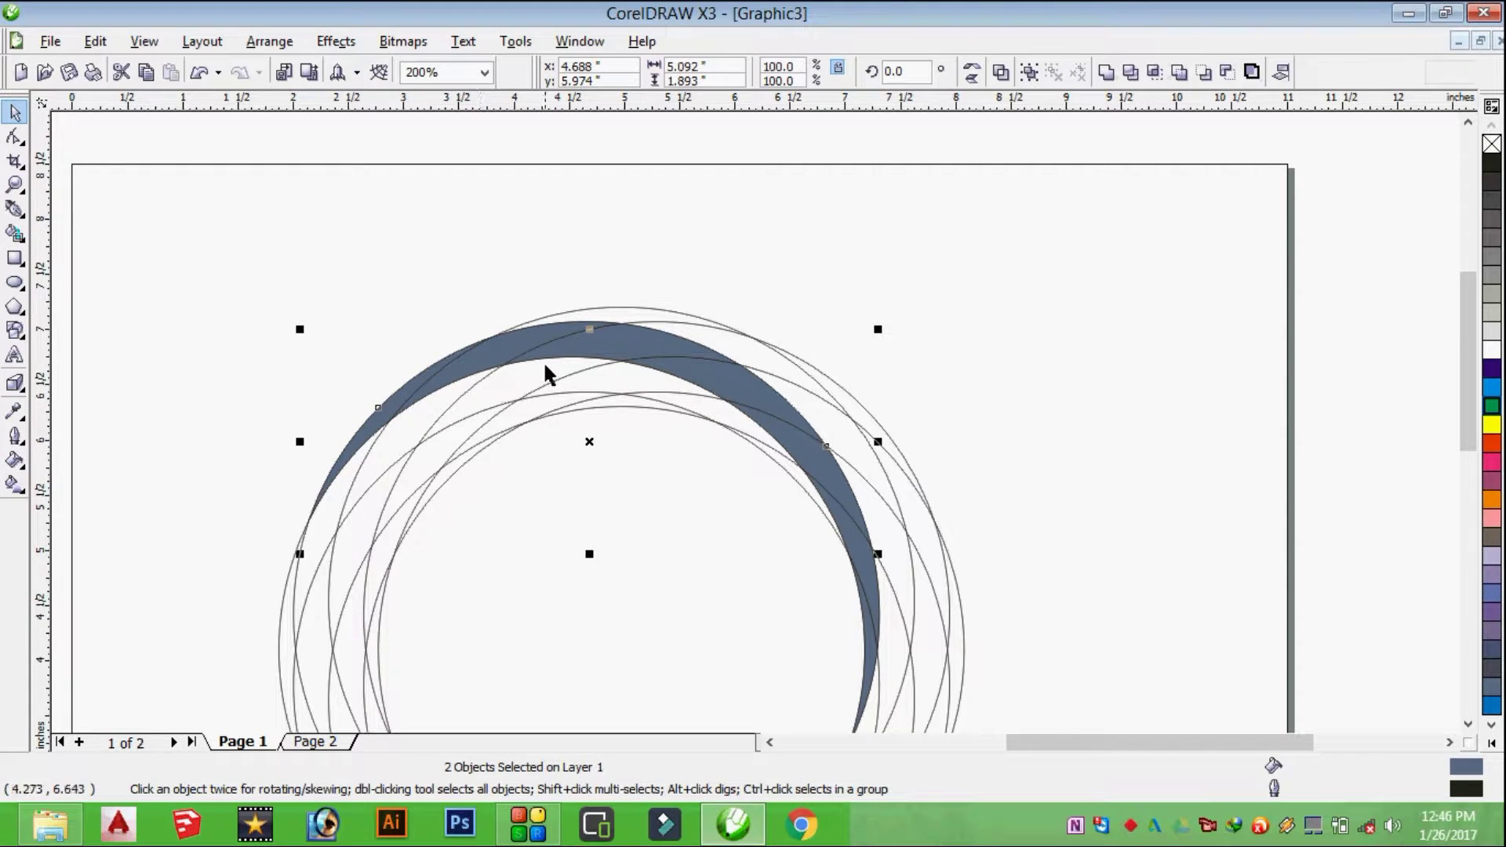
left_click(1110, 75)
left_click(1019, 444)
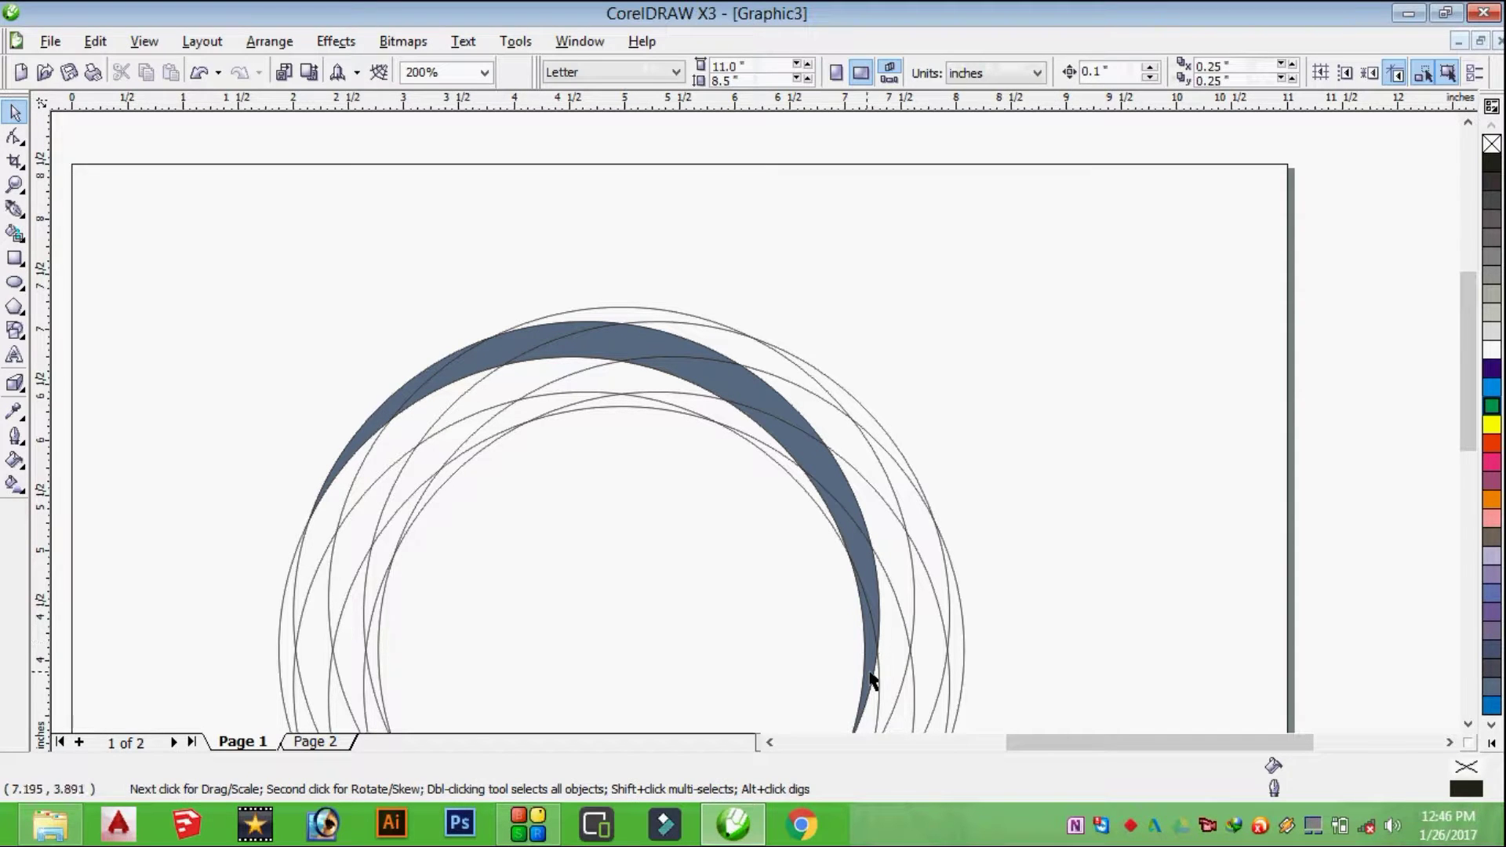
left_click(877, 575)
left_click(809, 463, "shift")
left_click(791, 443)
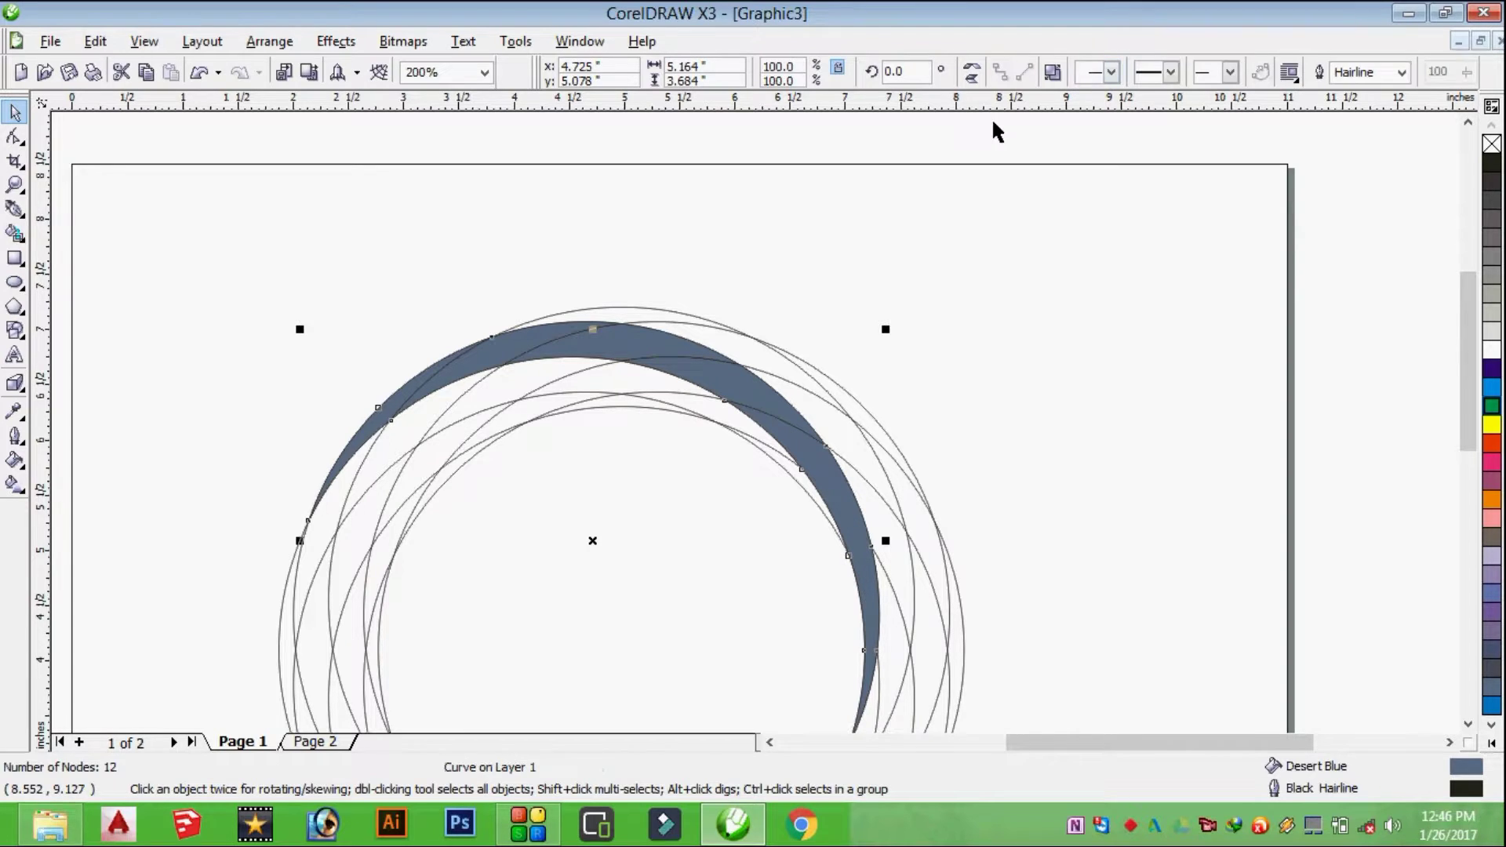
Step: Weld the remaining upper and right-hand pieces of the Desert Blue crescent band into a single curve
left_click(973, 504)
left_click(839, 497)
left_click(392, 295)
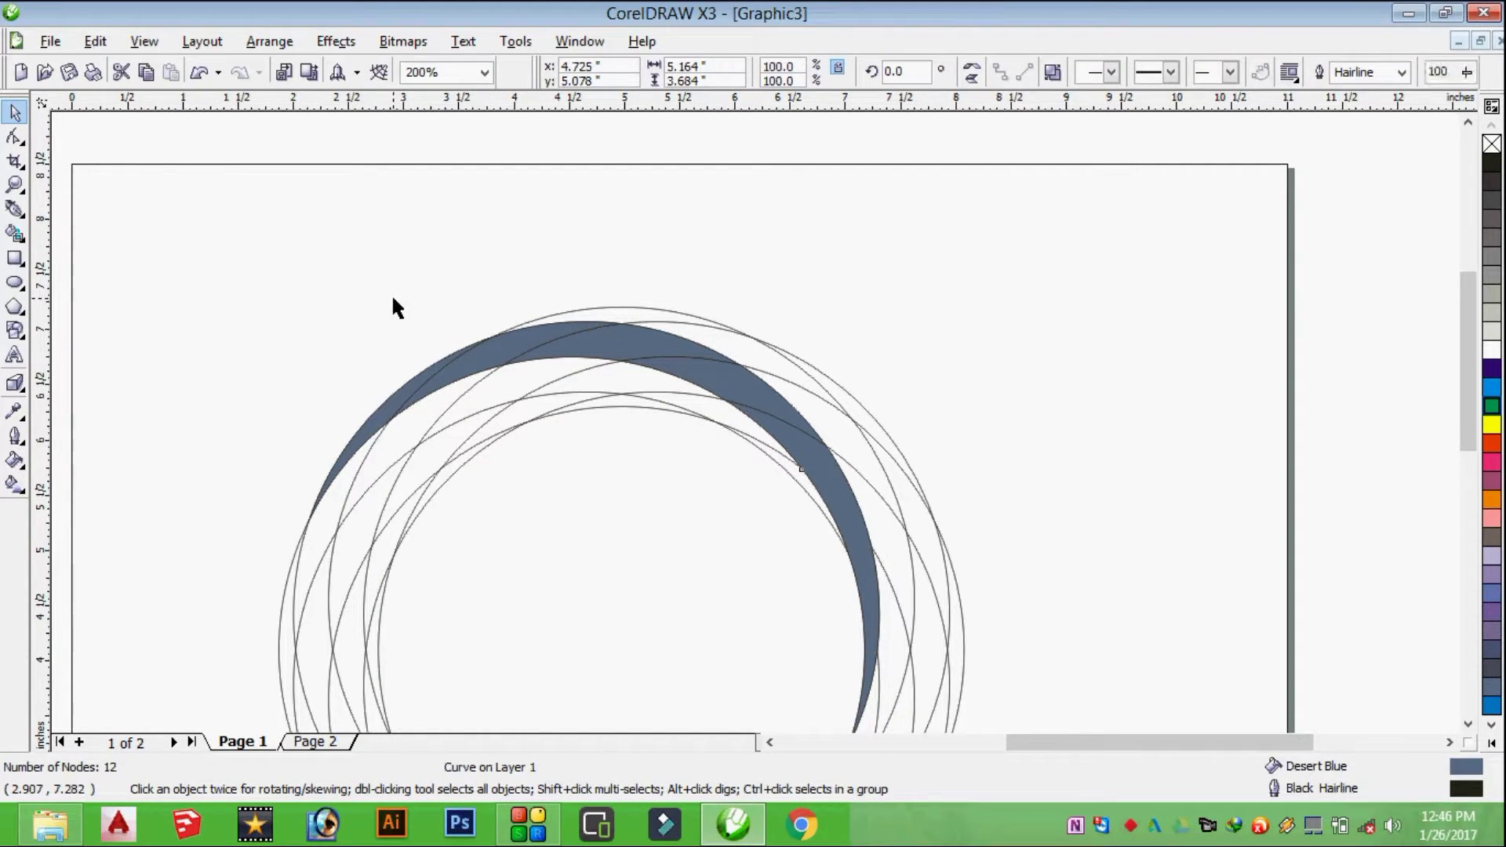
left_click(514, 355)
left_click(652, 346, "shift")
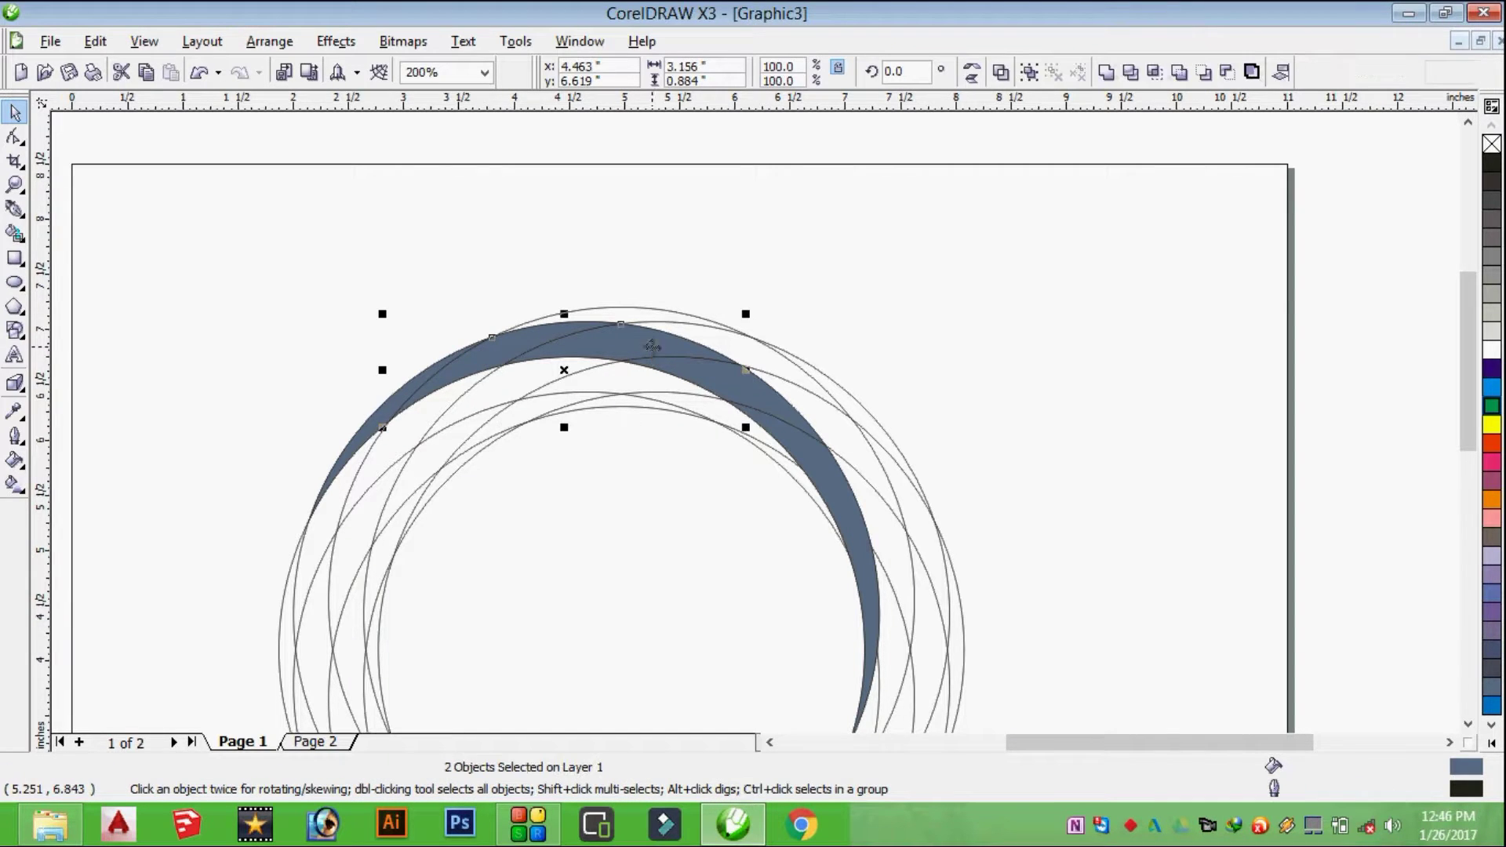
left_click(772, 399, "shift")
left_click(832, 482, "shift")
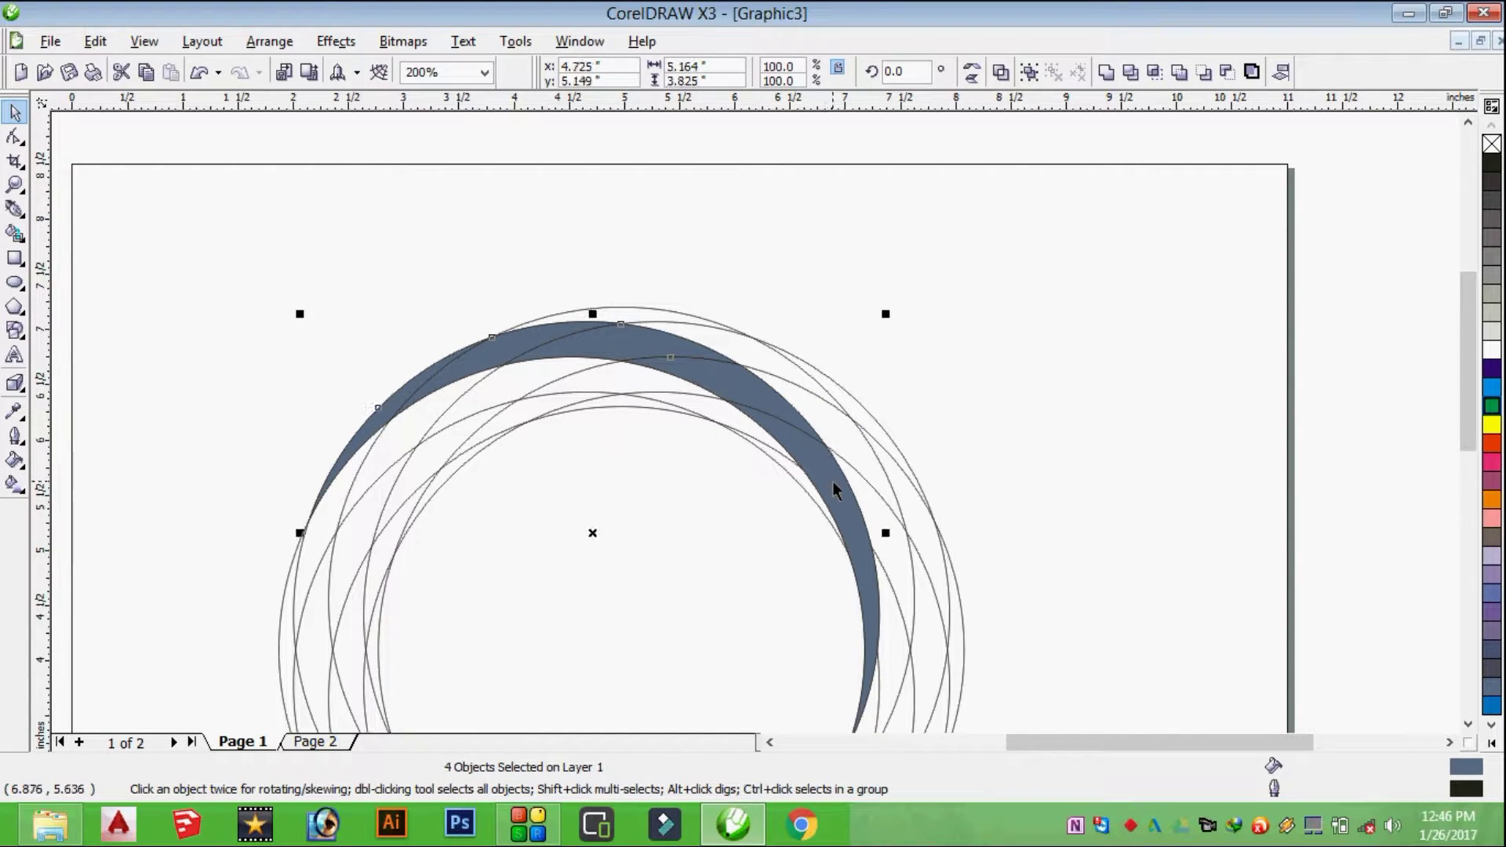
left_click(1106, 72)
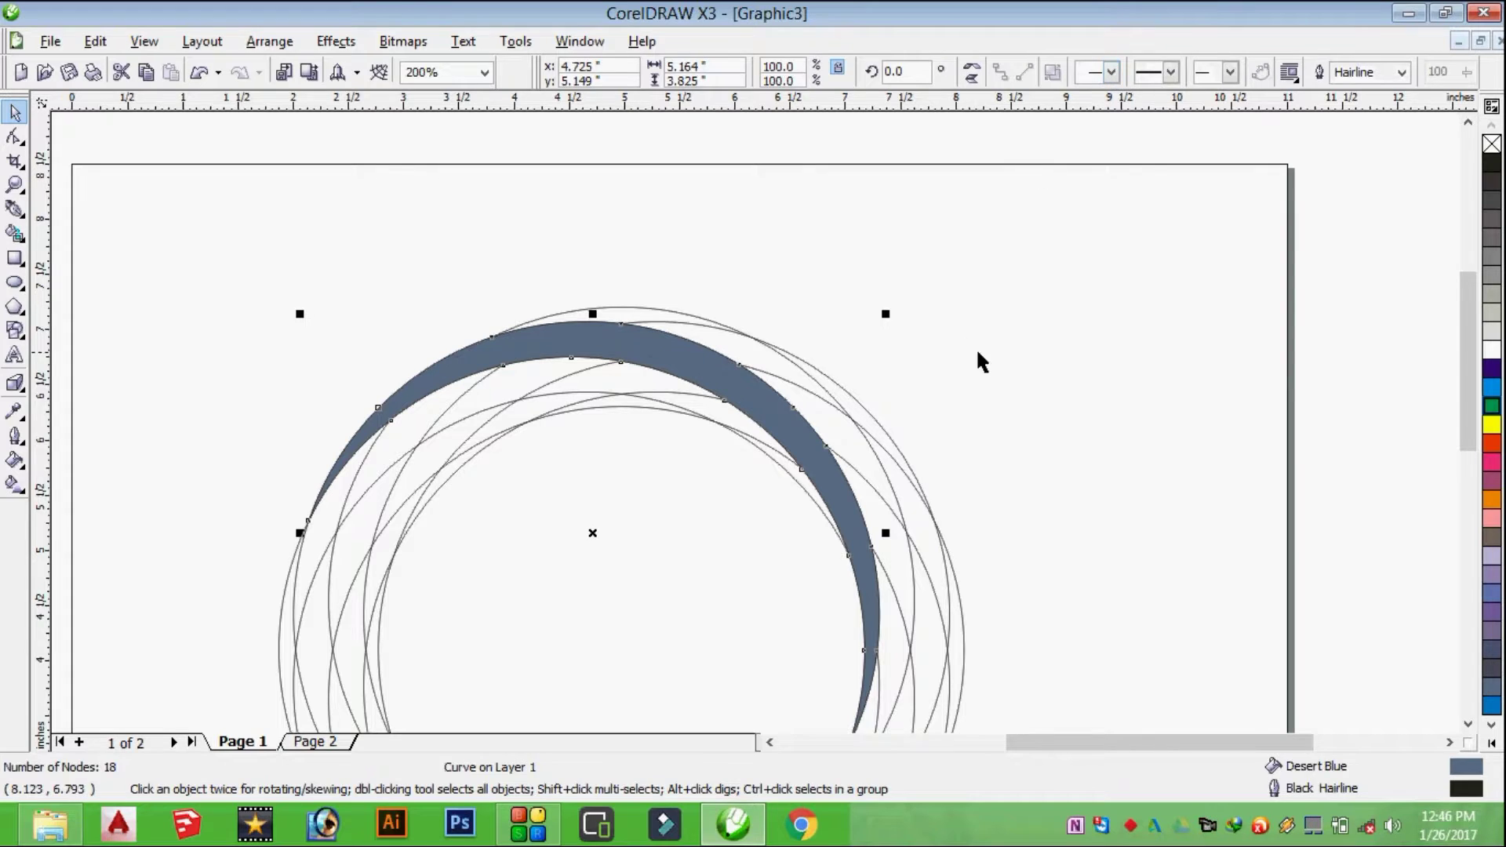
left_click(976, 347)
Step: Recolour the welded crescent band with a Red fill
scroll(760, 428, "up", 2)
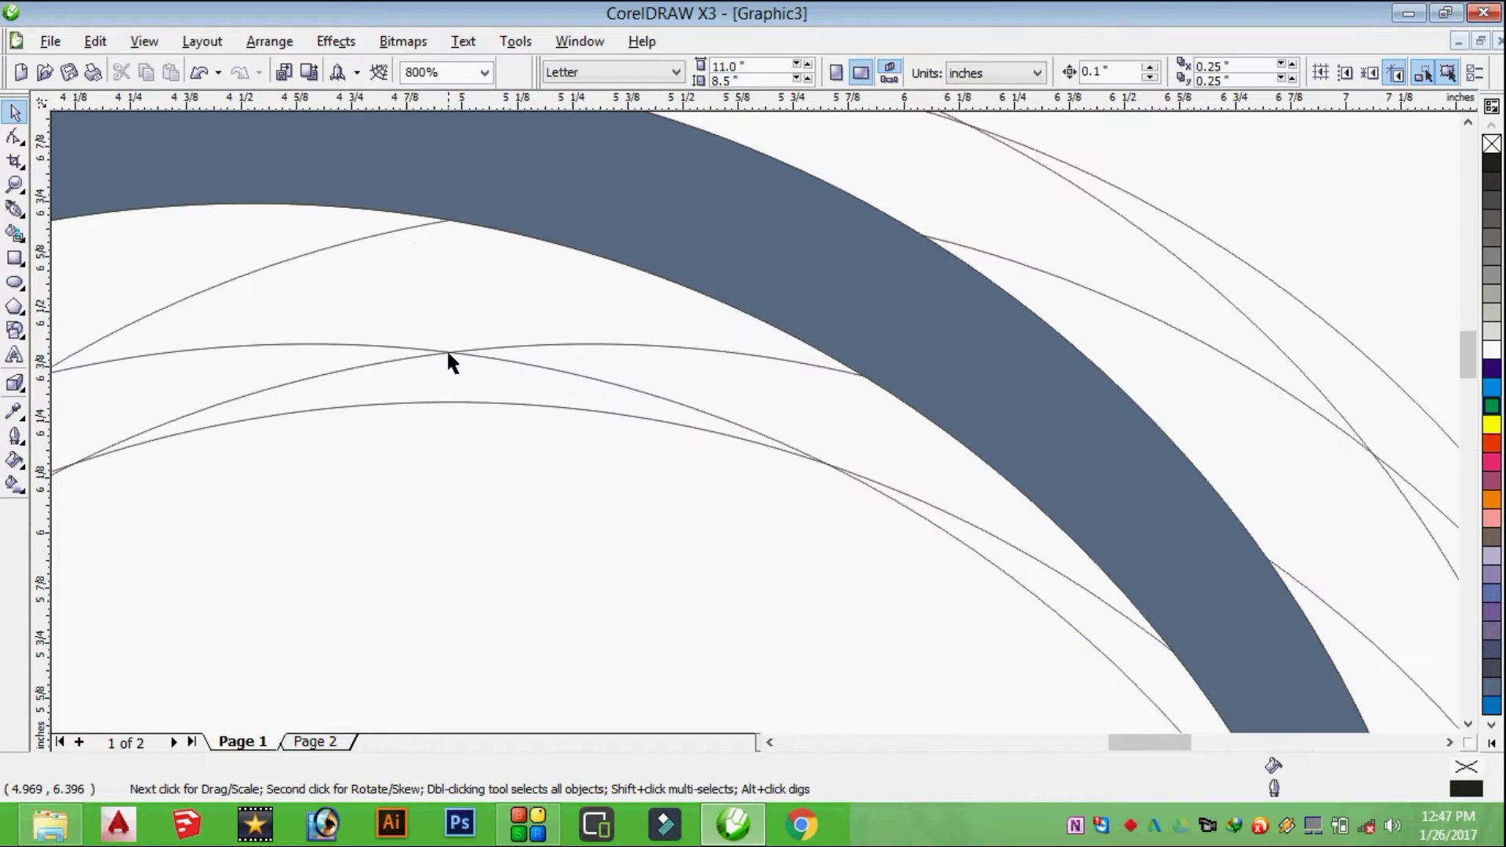
scroll(447, 356, "down", 3)
scroll(711, 475, "up", 1)
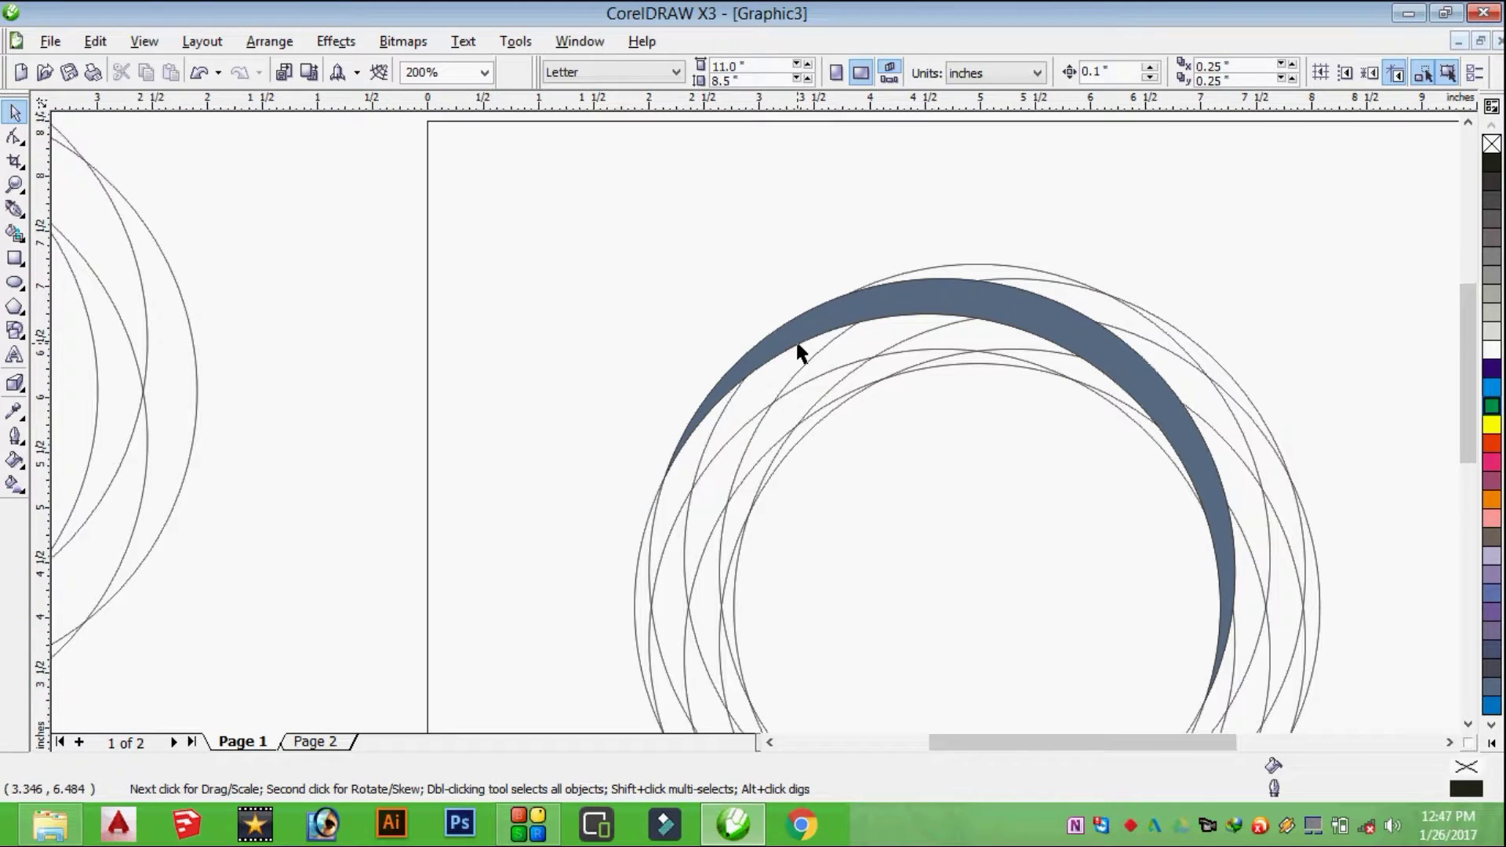
left_click(800, 353)
left_click(1495, 446)
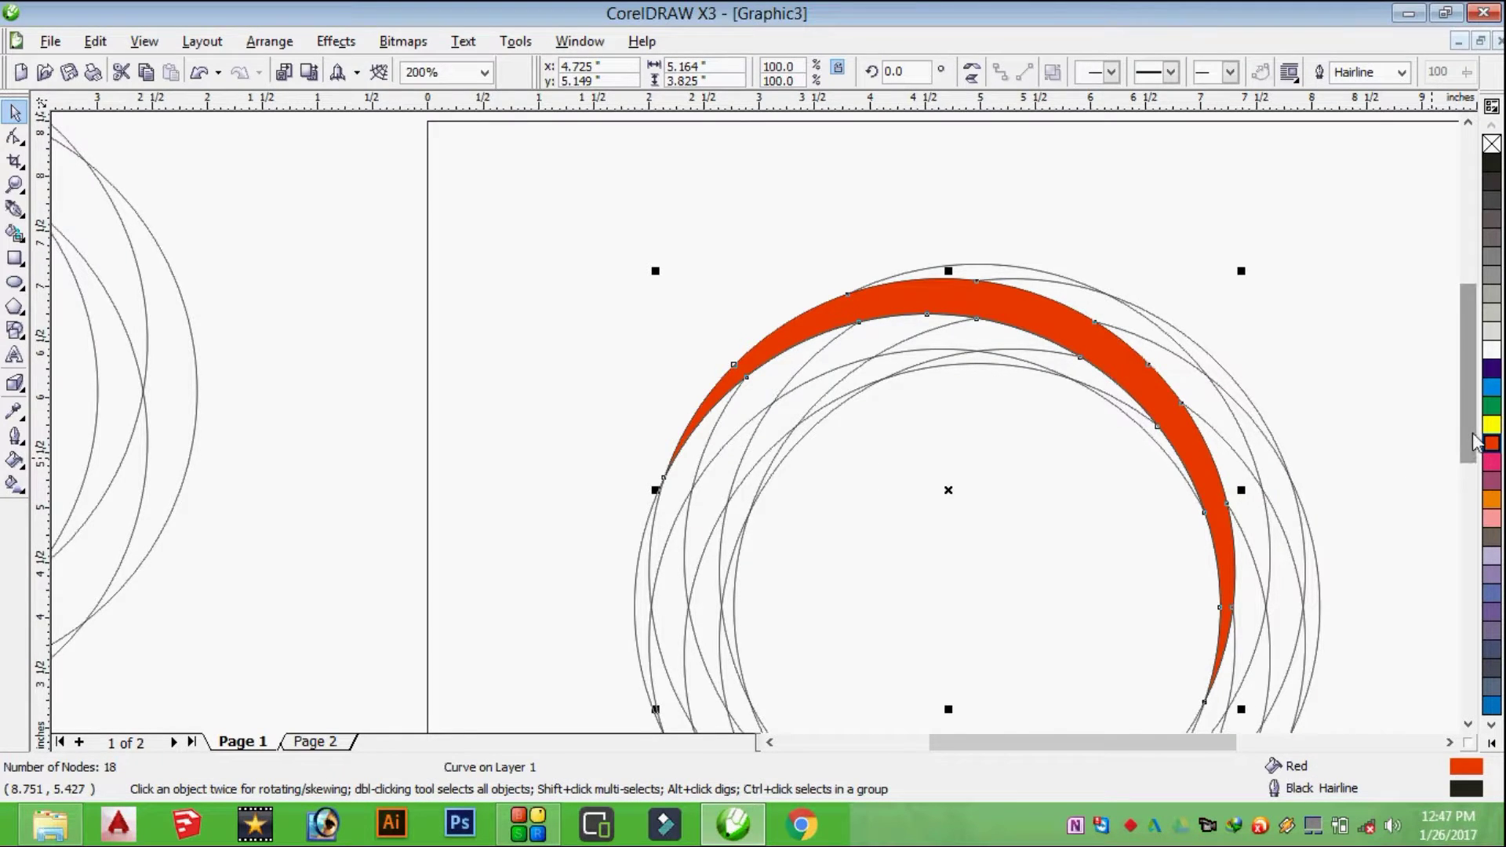
Step: Smart Fill the crescent band just outside the red one, join its pieces and colour it bright blue
scroll(1475, 442, "down", 2)
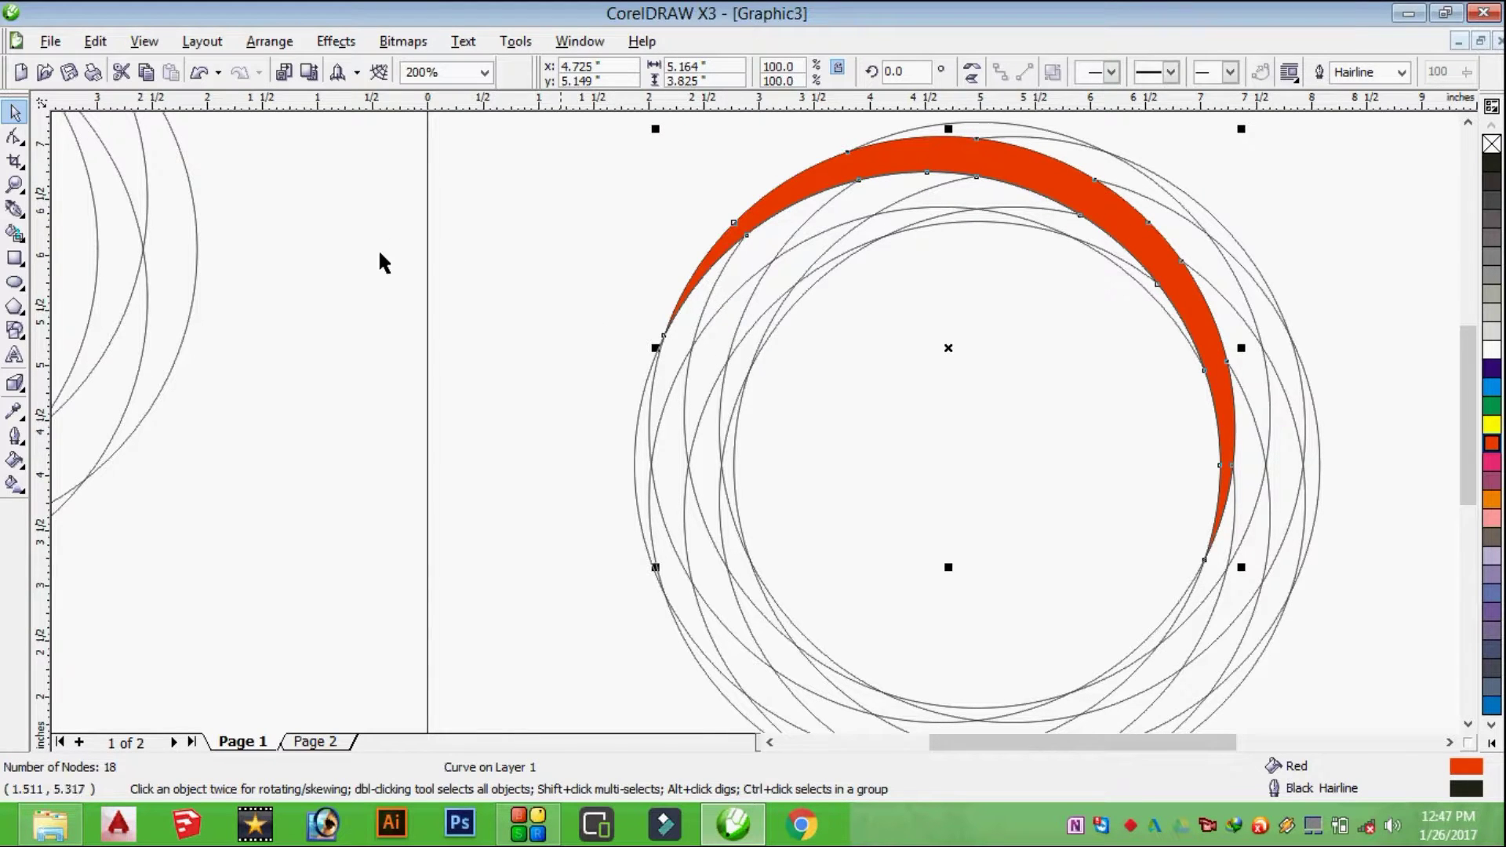
left_click(15, 234)
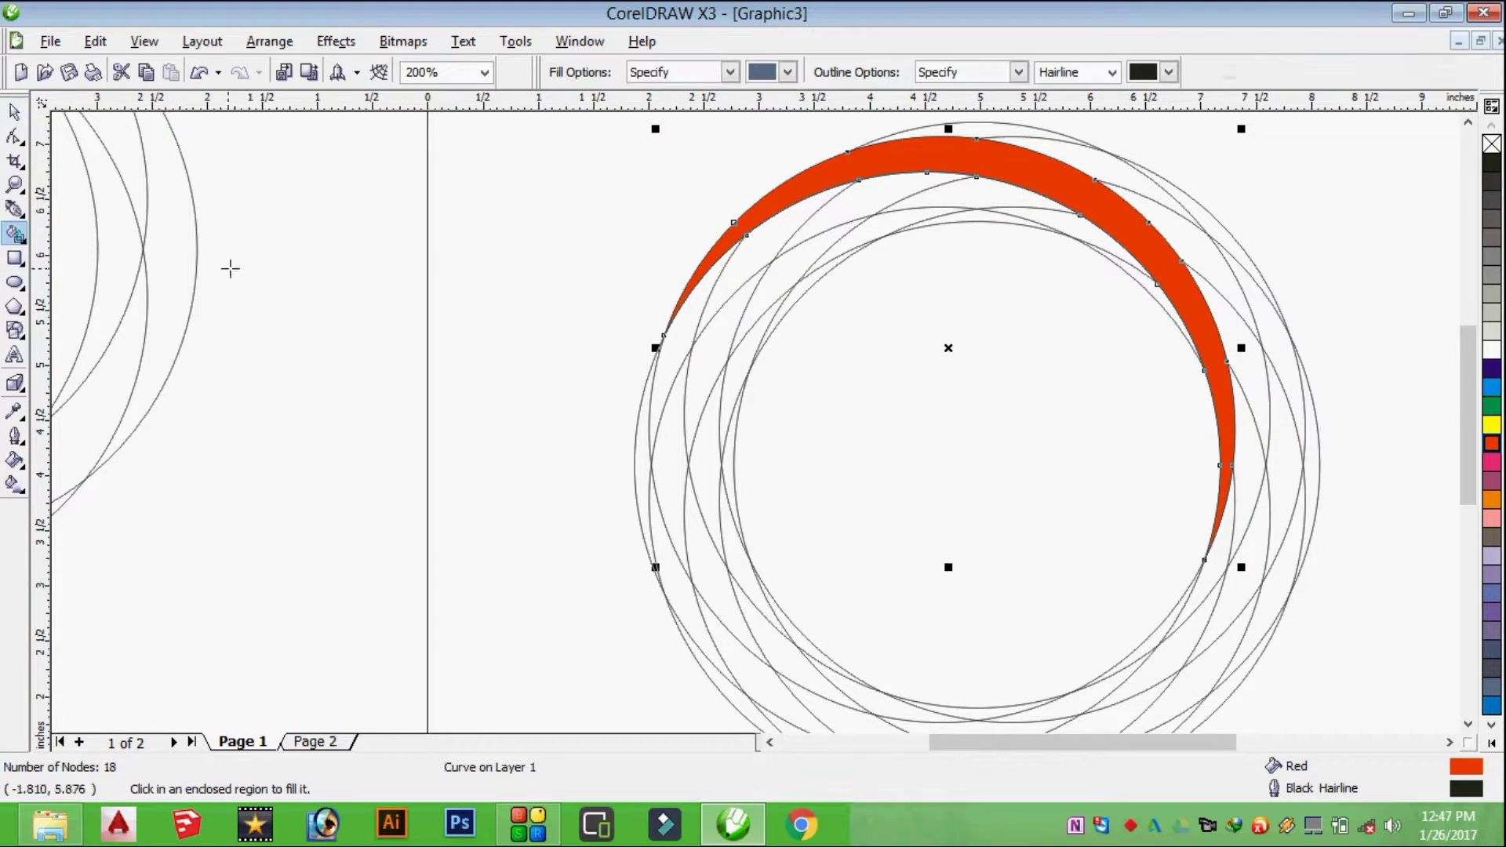
left_click(1216, 538)
key("space")
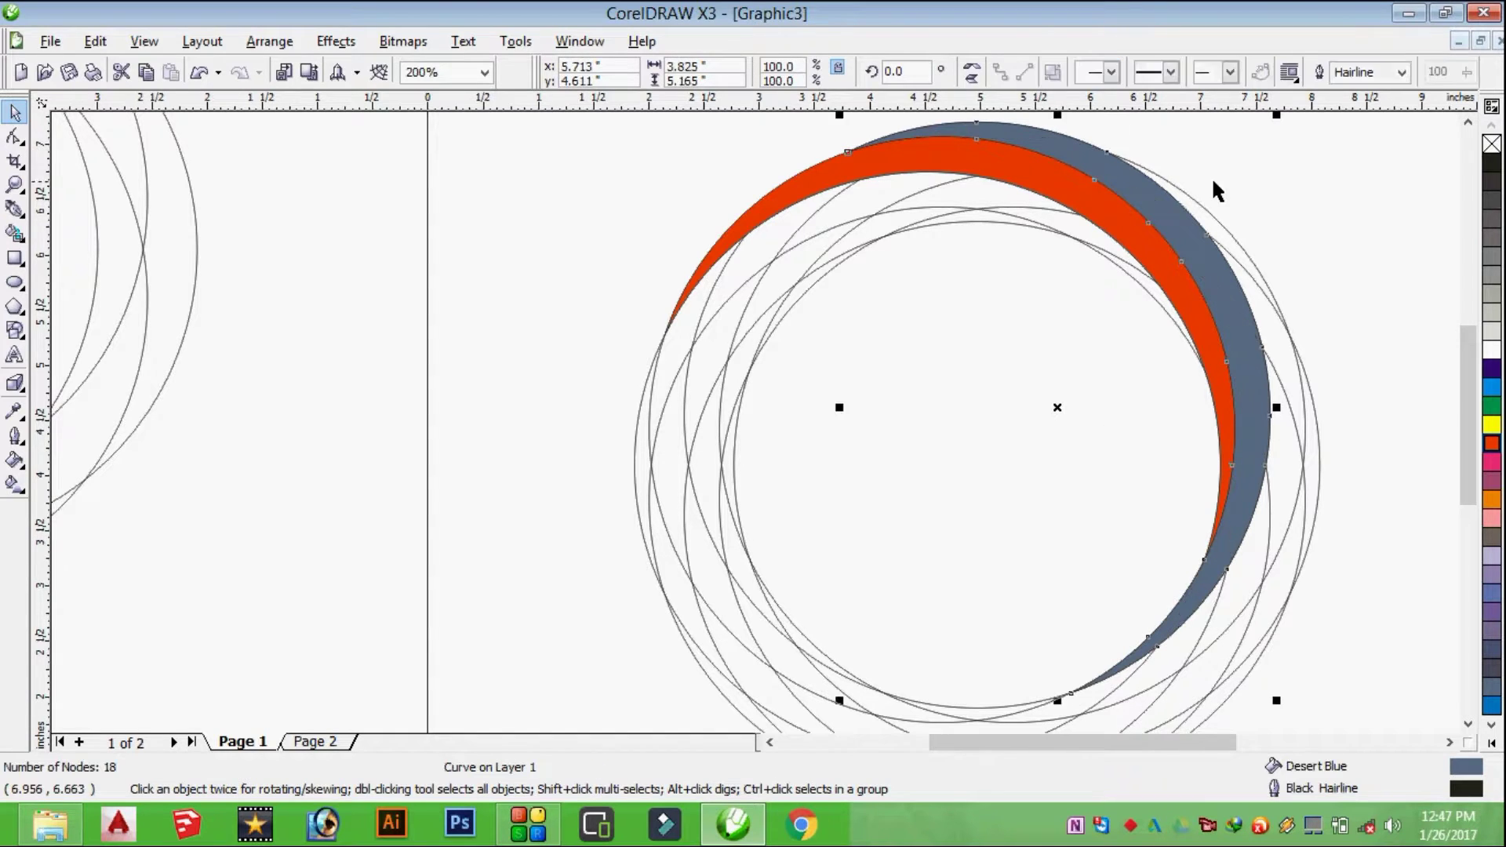
left_click(1493, 387)
Step: Smart Fill the crescent band just outside the blue one, join its pieces and colour it green
key("space")
left_click(1275, 392)
left_click(1020, 707)
key("space")
left_click_drag(1016, 651, 1228, 251)
left_click(1227, 251)
left_click(1492, 406)
Step: Smart Fill the regions of the crescent band just inside the red one in Desert Blue
key("space")
left_click(975, 191)
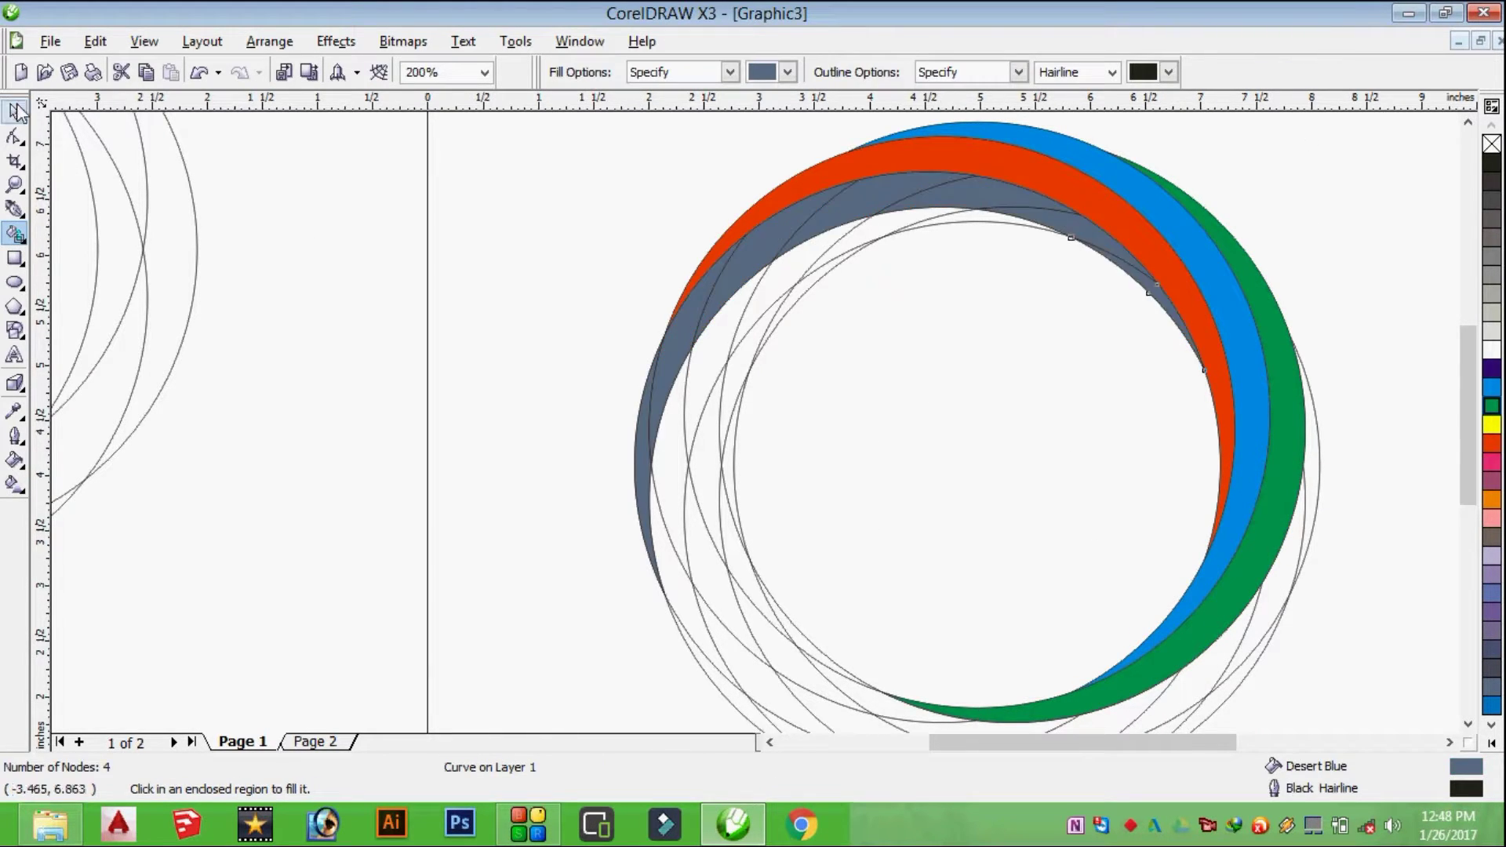
key("space")
key("Escape")
scroll(902, 141, "down", 1)
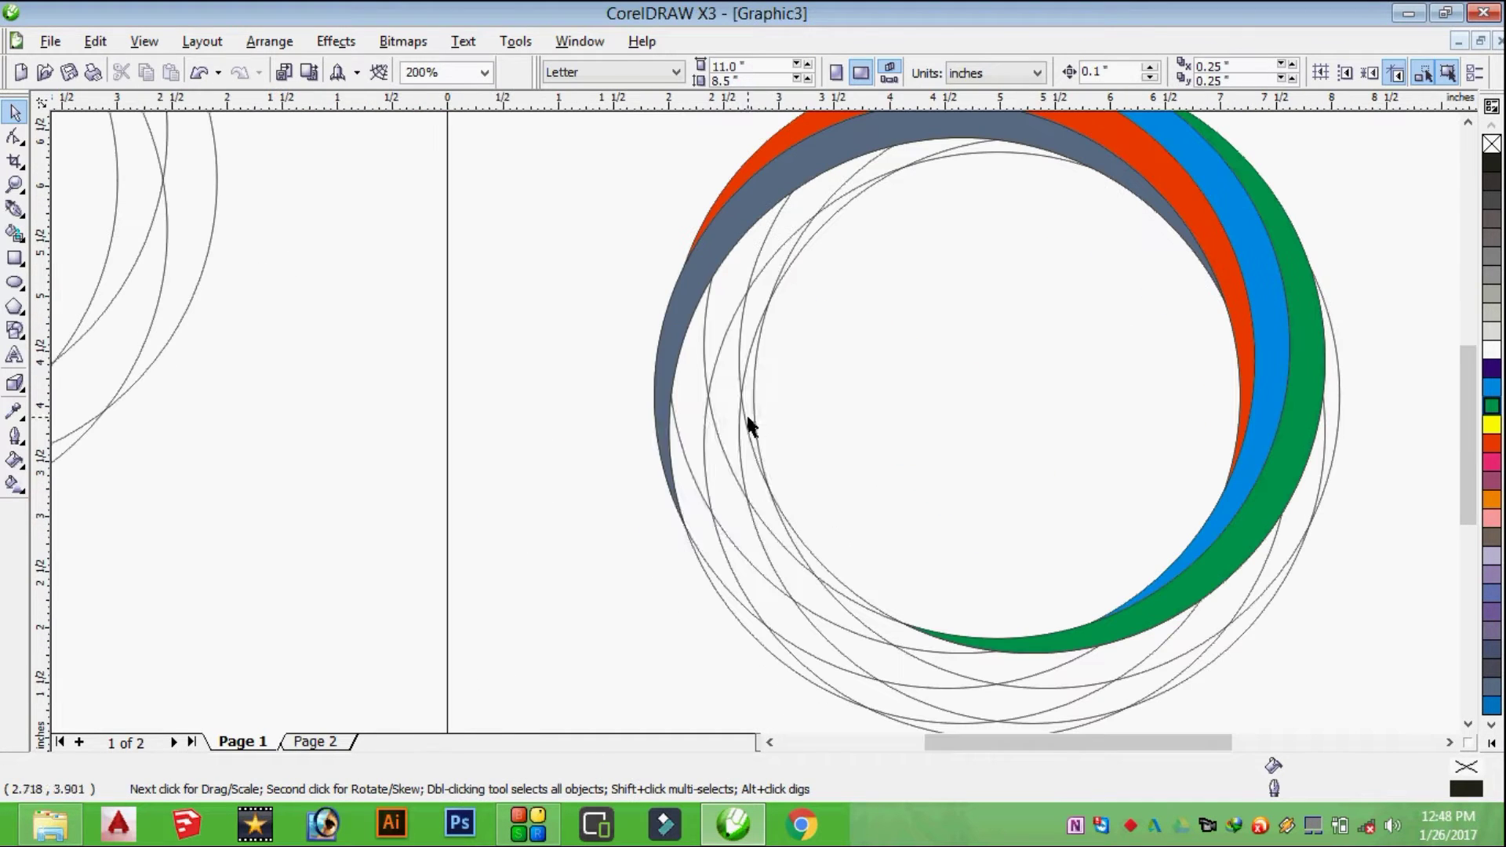
Step: Turn the band inside the red one yellow, and Smart Fill, combine and colour the next inner band dark violet
key("space")
left_click(775, 153)
left_click(903, 172)
left_click(691, 353)
left_click(789, 614)
key("space")
left_click(905, 182, "shift")
key("ctrl+l")
left_click(1492, 369)
Step: Smart Fill the crescent band inside the violet one, join its pieces and colour it orange
left_click(736, 487)
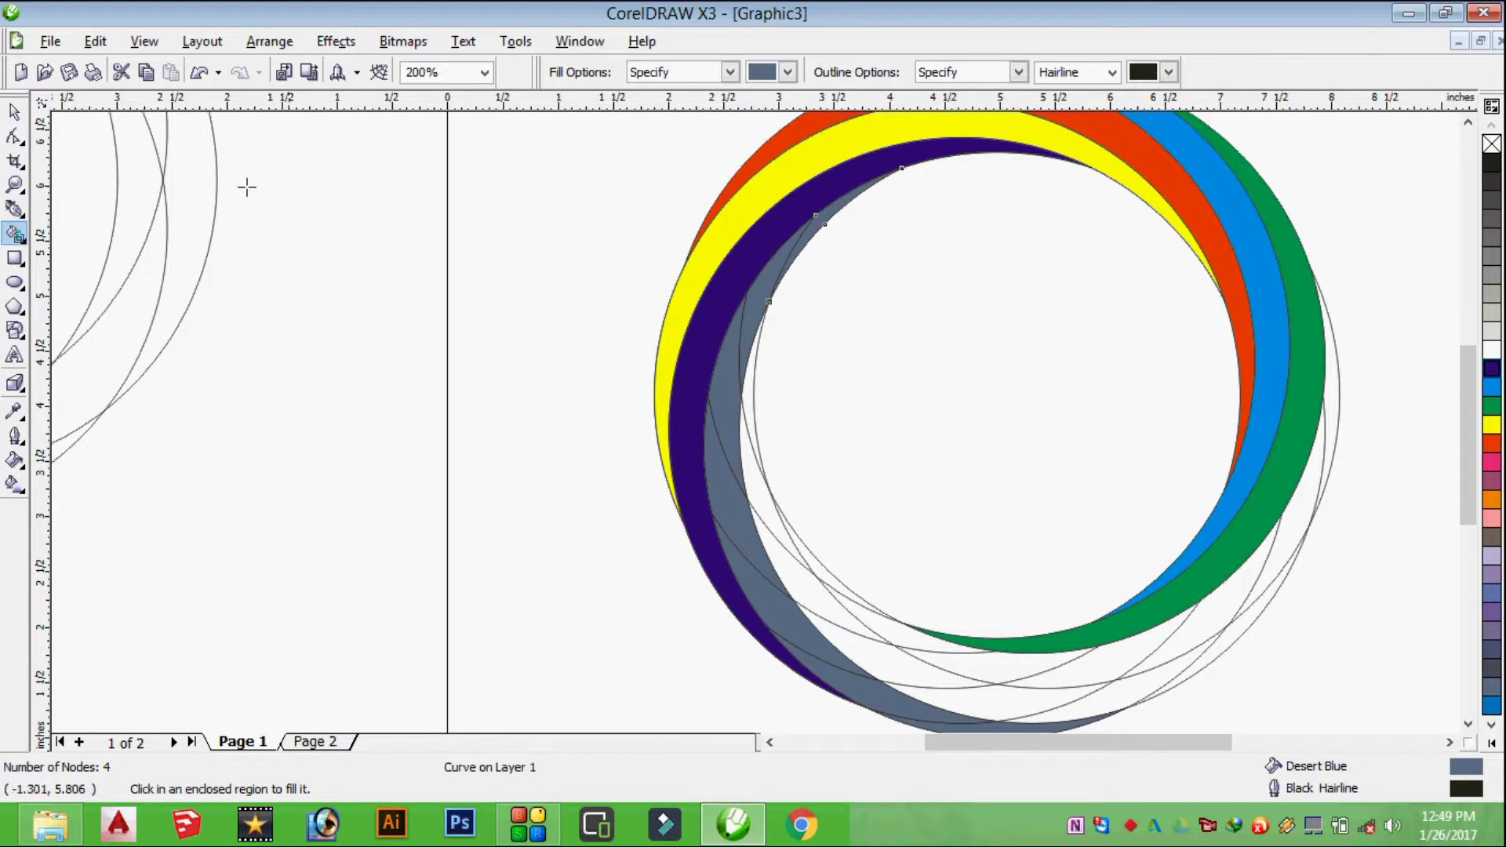
key("space")
left_click(741, 516)
left_click(732, 474)
left_click(732, 475)
left_click(1492, 500)
Step: Smart Fill the crescent band inside the orange one, combine its pieces and colour it pale lavender
scroll(863, 423, "right", 5)
key("space")
left_click(757, 601)
left_click(447, 518)
left_click(400, 354)
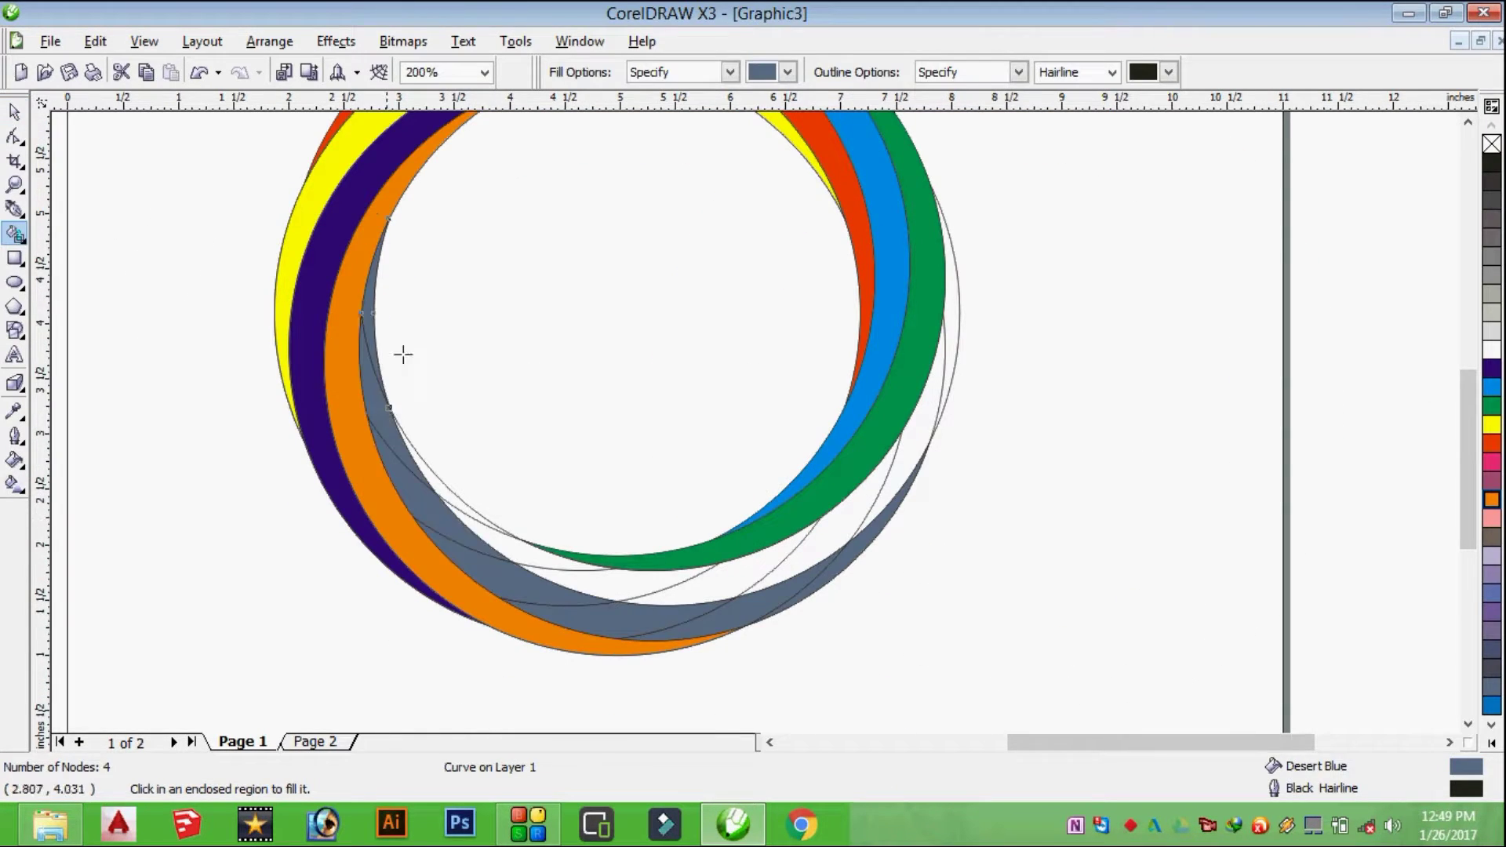
key("space")
key("ctrl+l")
left_click(1493, 577)
Step: Smart Fill the last empty crescent between the lavender and green bands, combine its pieces and colour it Neon Purple
key("space")
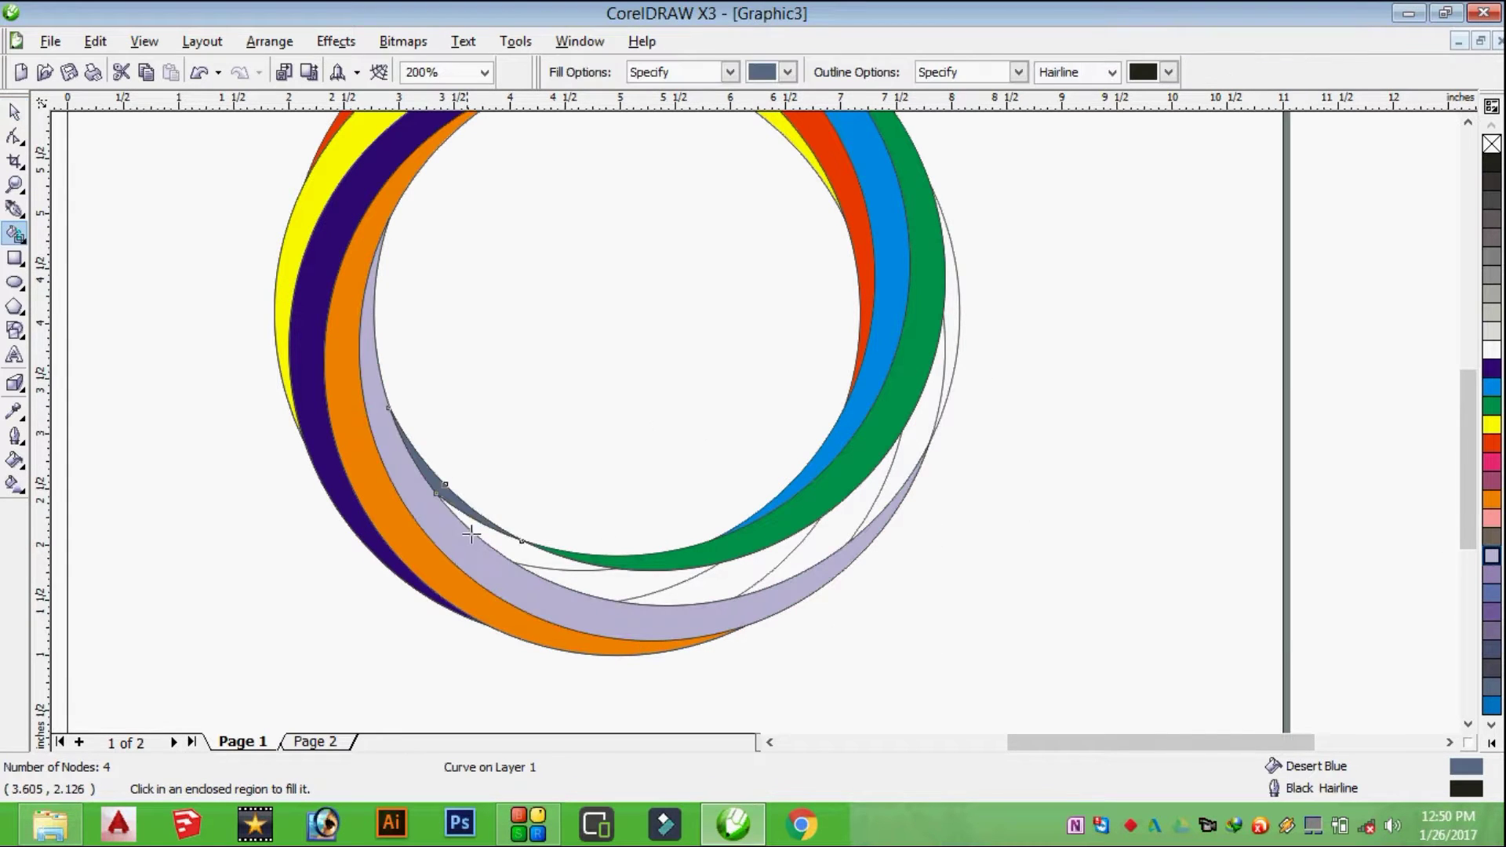
left_click(812, 587)
left_click(879, 494)
left_click(952, 327)
key("space")
left_click(435, 488, "shift")
key("ctrl+l")
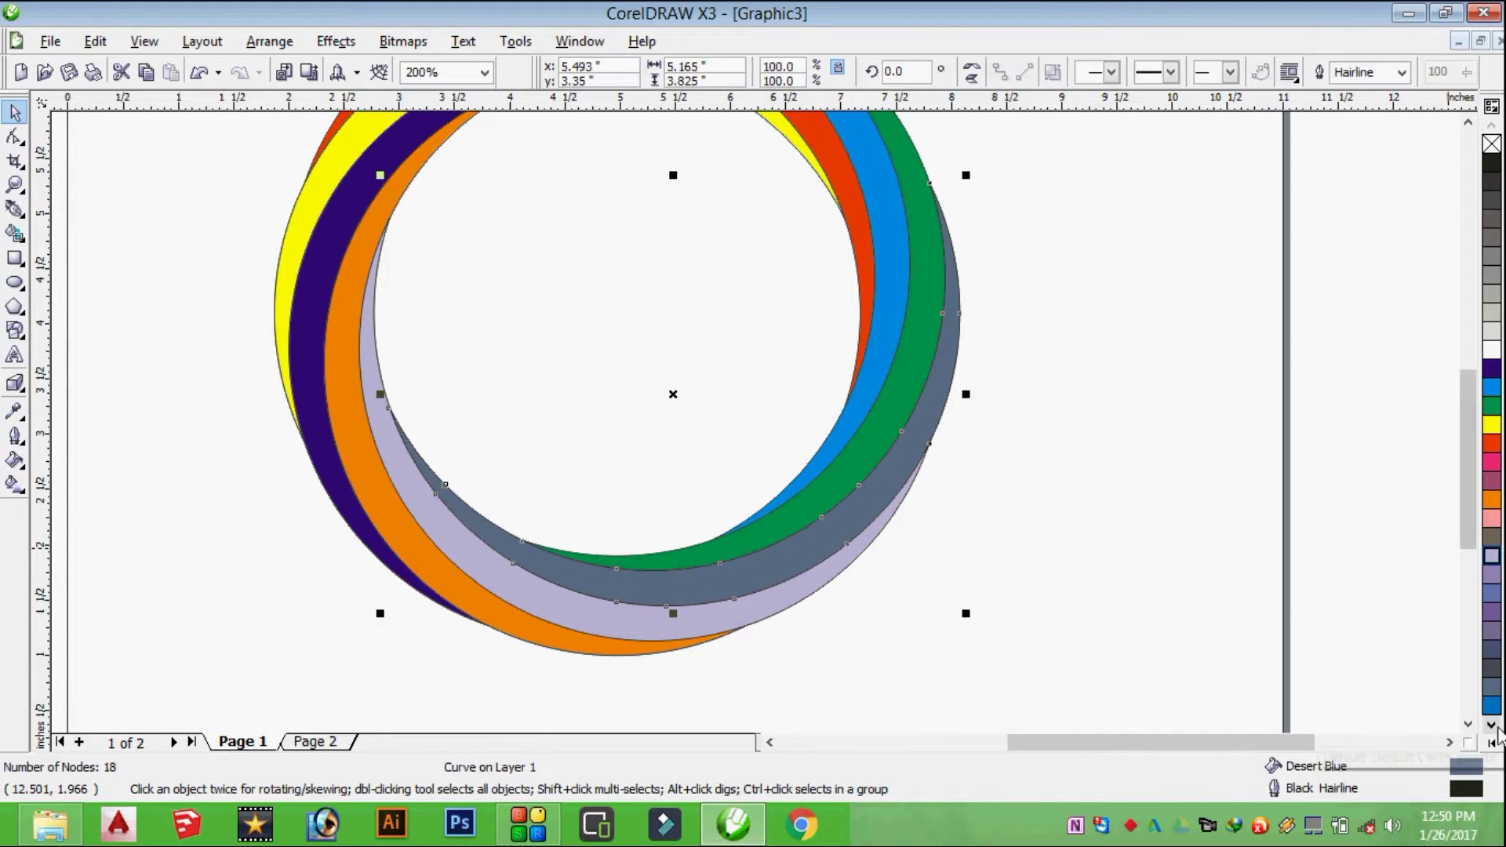
left_click(1492, 743)
left_click(1487, 464)
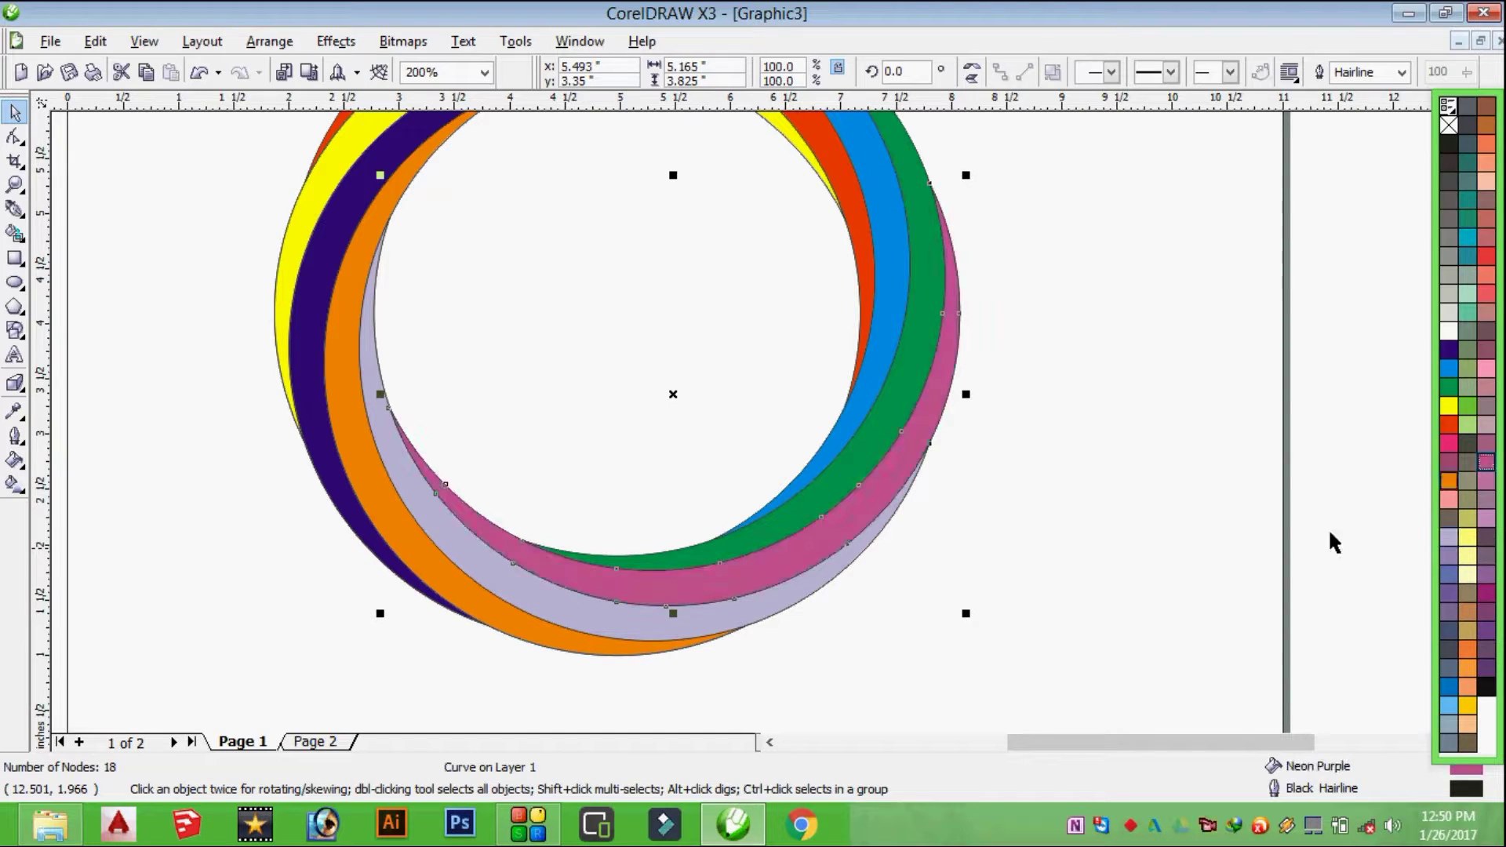
Step: Select all the pieces of the coloured ring and remove their outlines
scroll(784, 455, "down", 2)
scroll(697, 414, "up", 1)
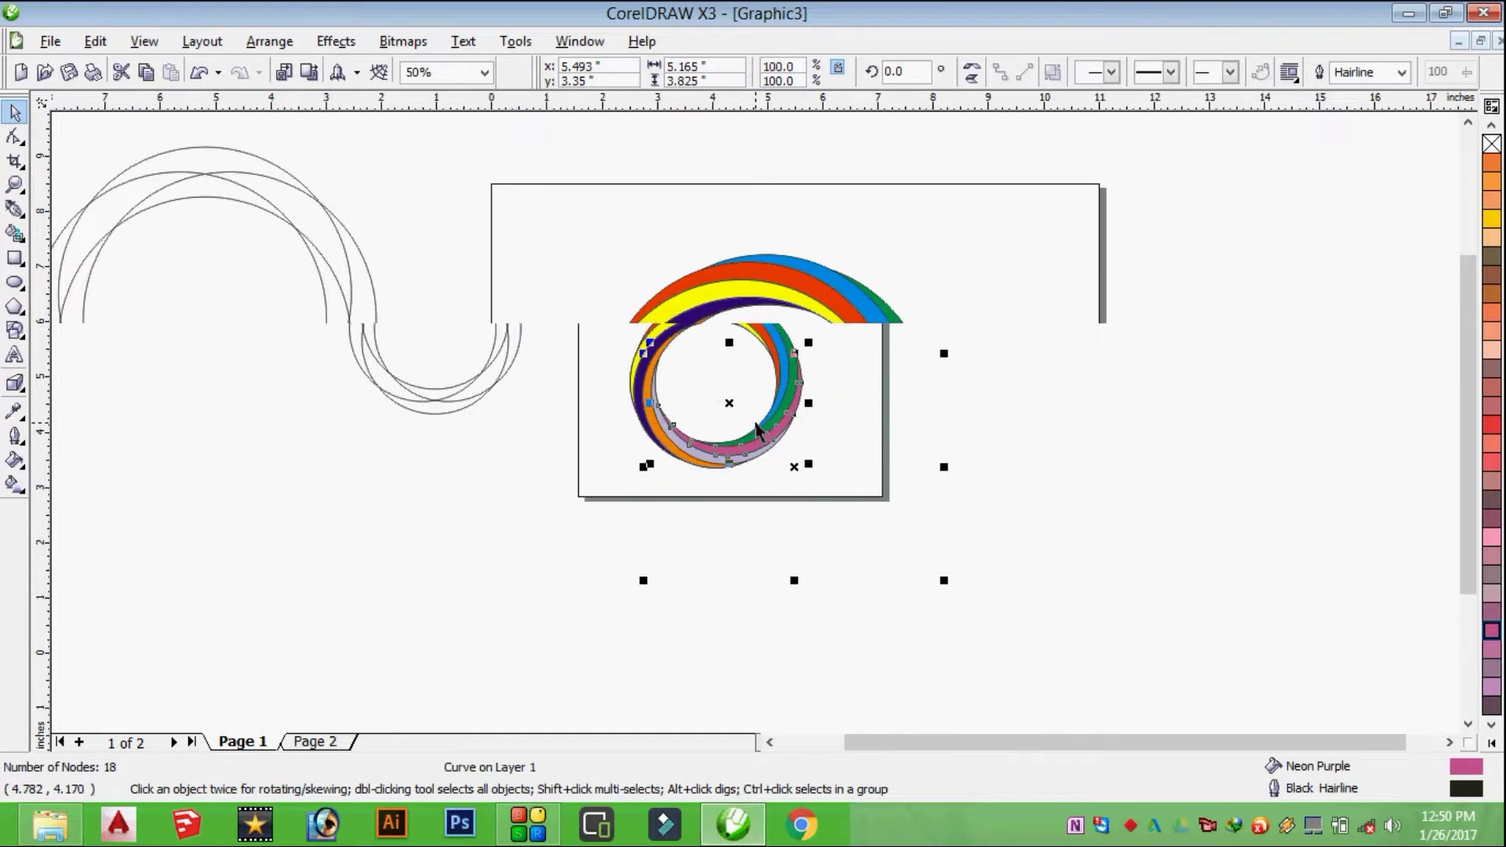
left_click(1030, 357)
left_click_drag(571, 222, 995, 652)
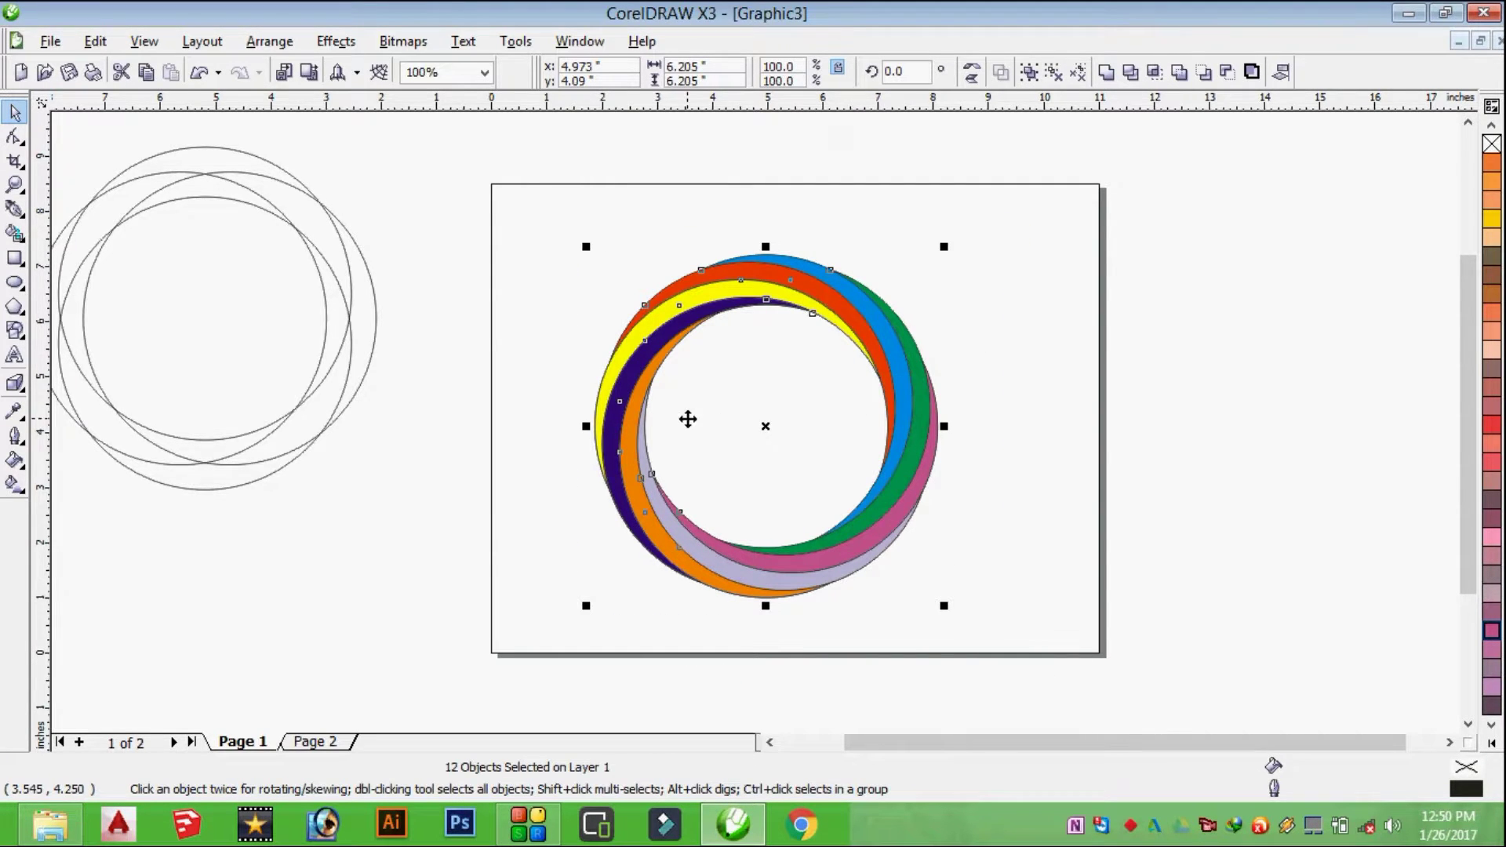
scroll(686, 416, "up", 1)
scroll(757, 424, "down", 1)
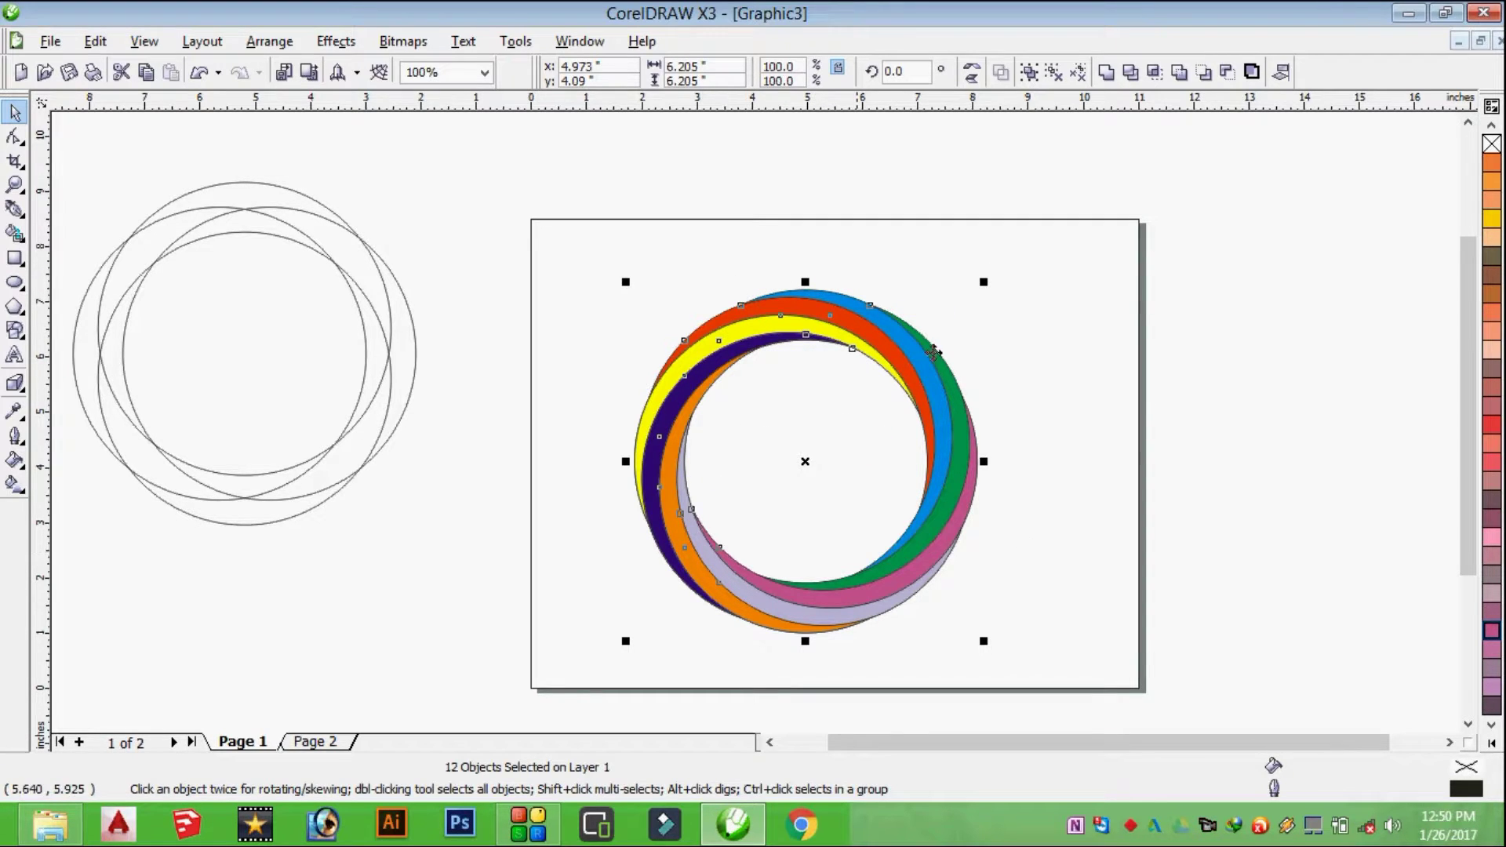
left_click_drag(1057, 247, 577, 694)
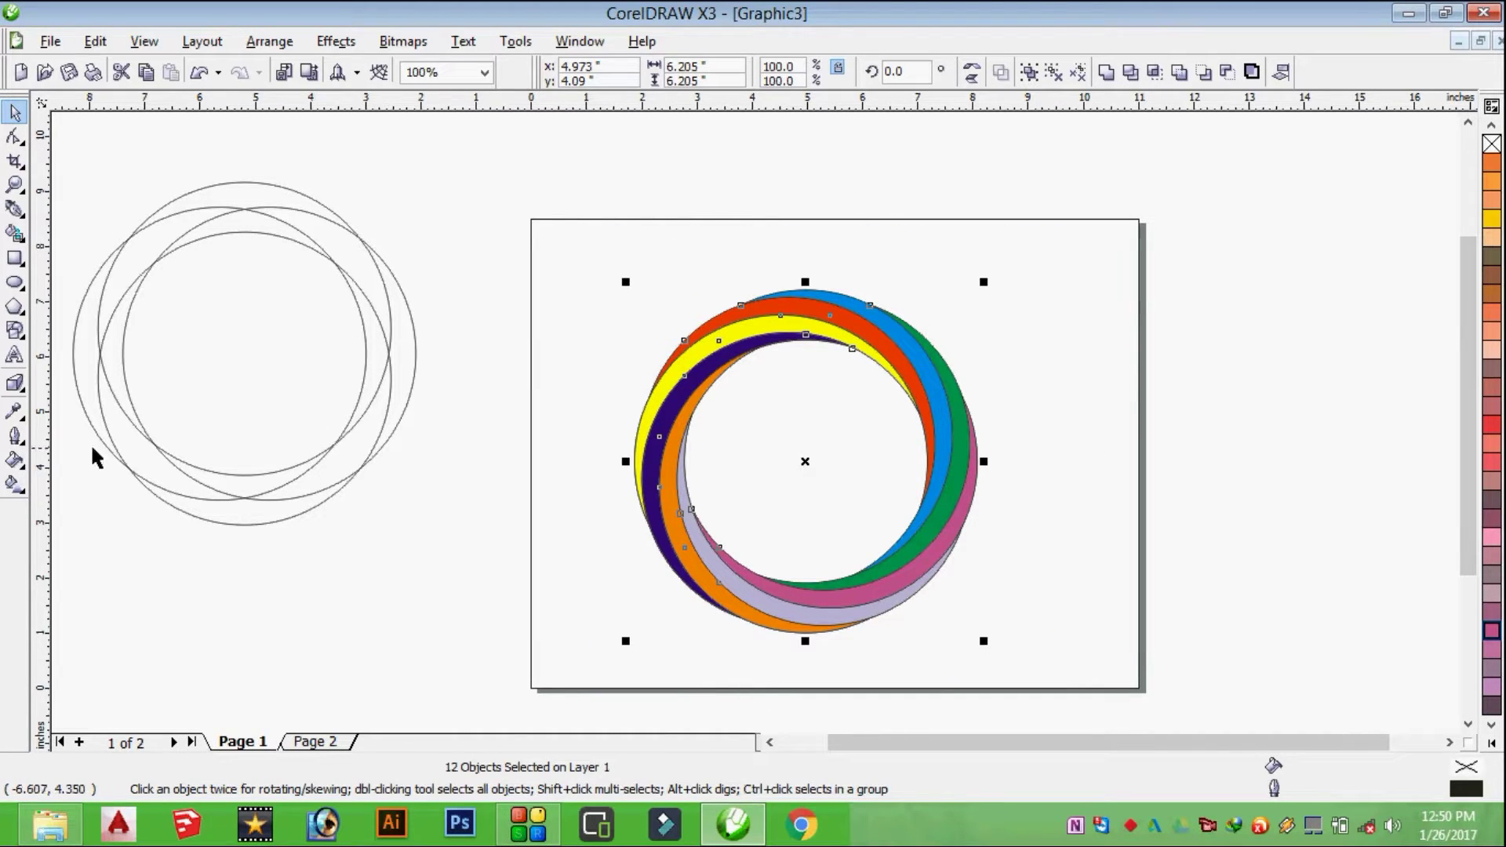
left_click(21, 443)
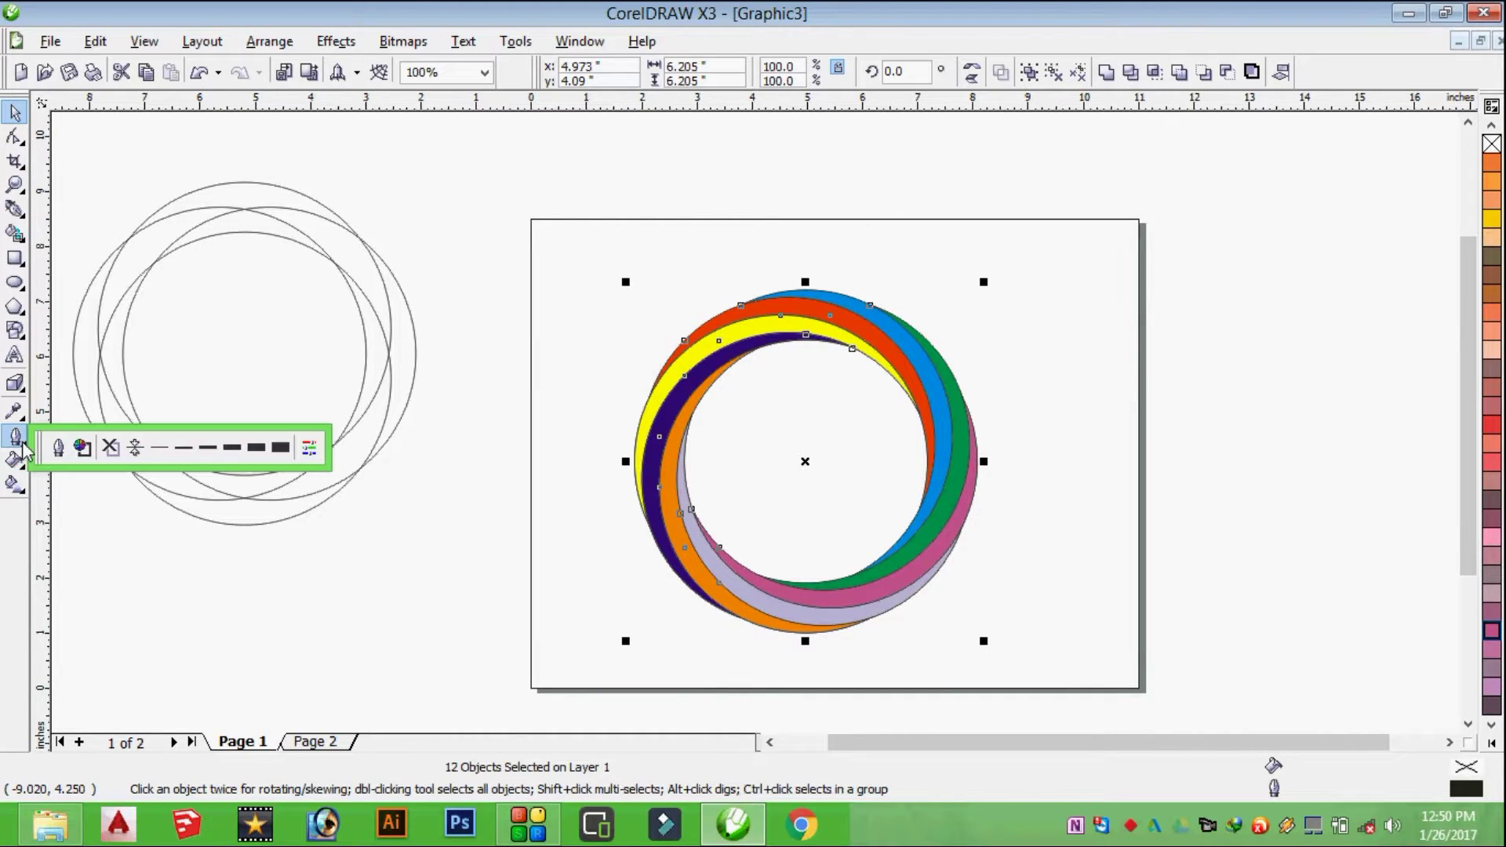
left_click(112, 449)
left_click(846, 431)
scroll(753, 430, "up", 4)
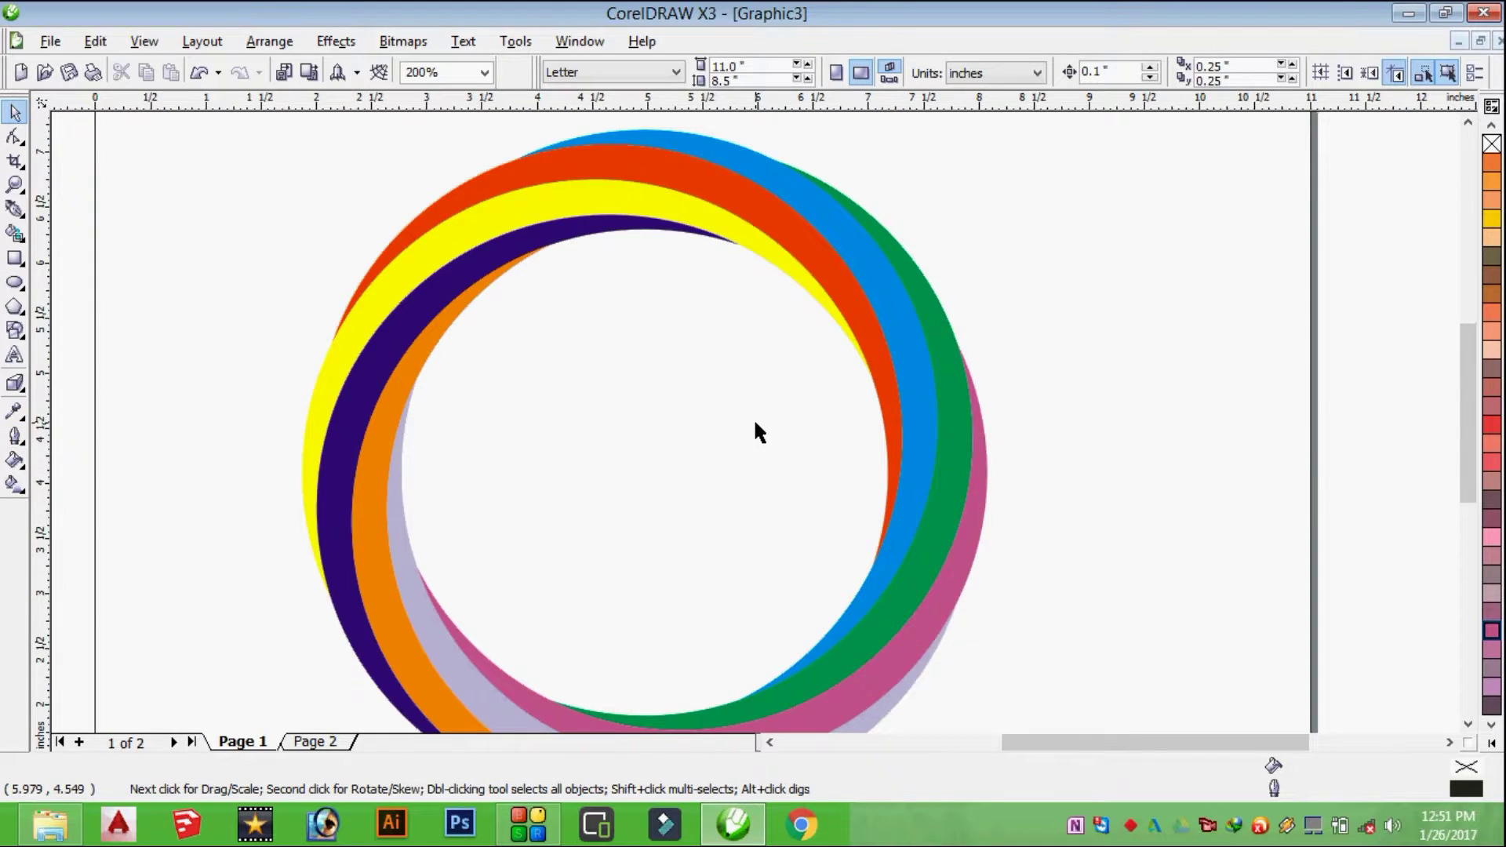
scroll(753, 431, "down", 5)
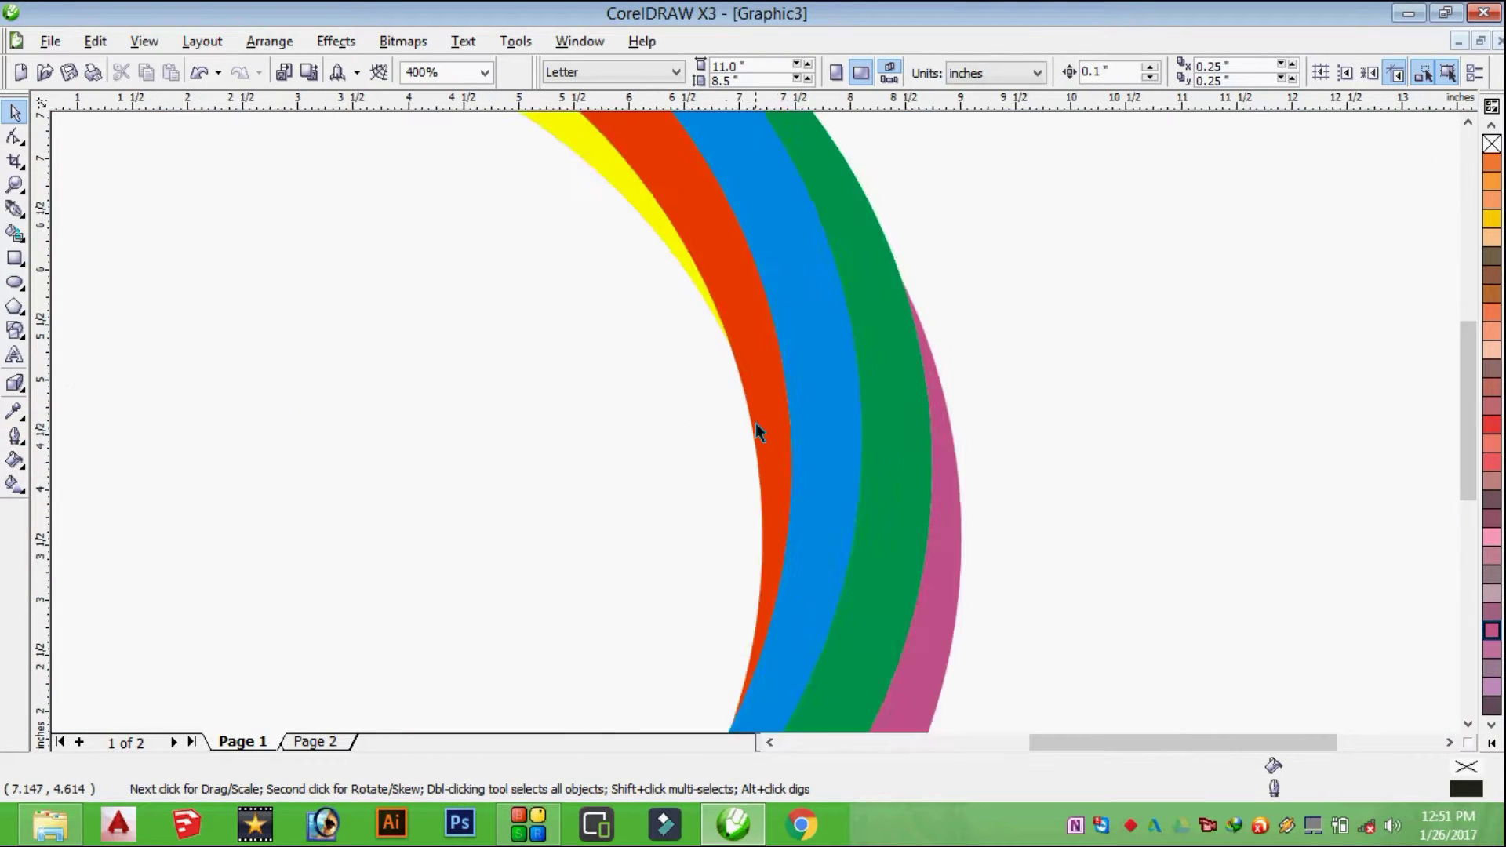
scroll(775, 427, "up", 2)
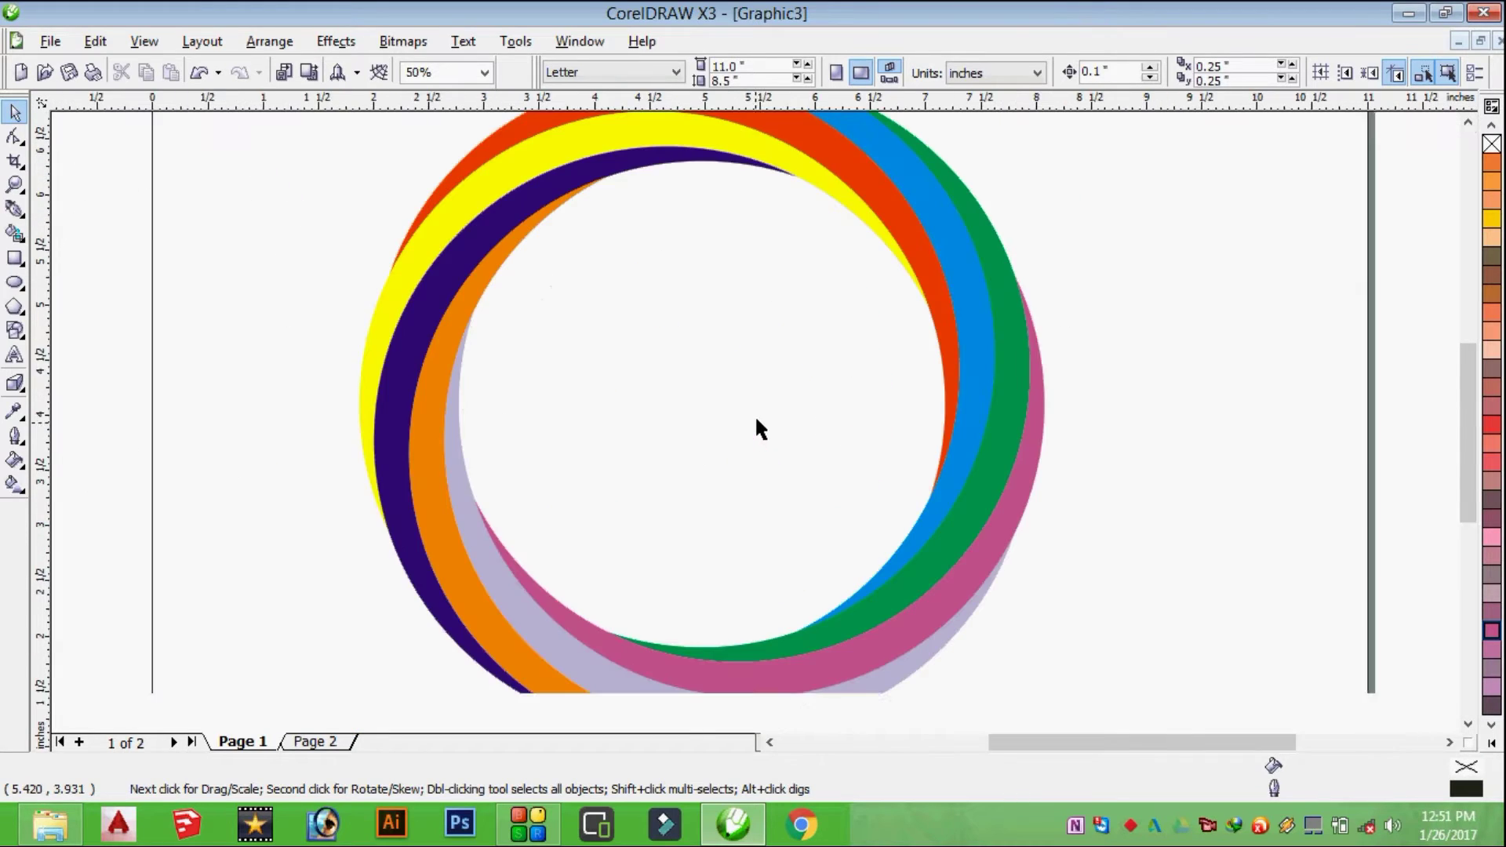
Step: Move the whole coloured ring off the page's right edge and shift the unfilled circle set across the page's left edge
scroll(757, 427, "down", 1)
left_click_drag(891, 178, 444, 710)
left_click_drag(647, 423, 1087, 373)
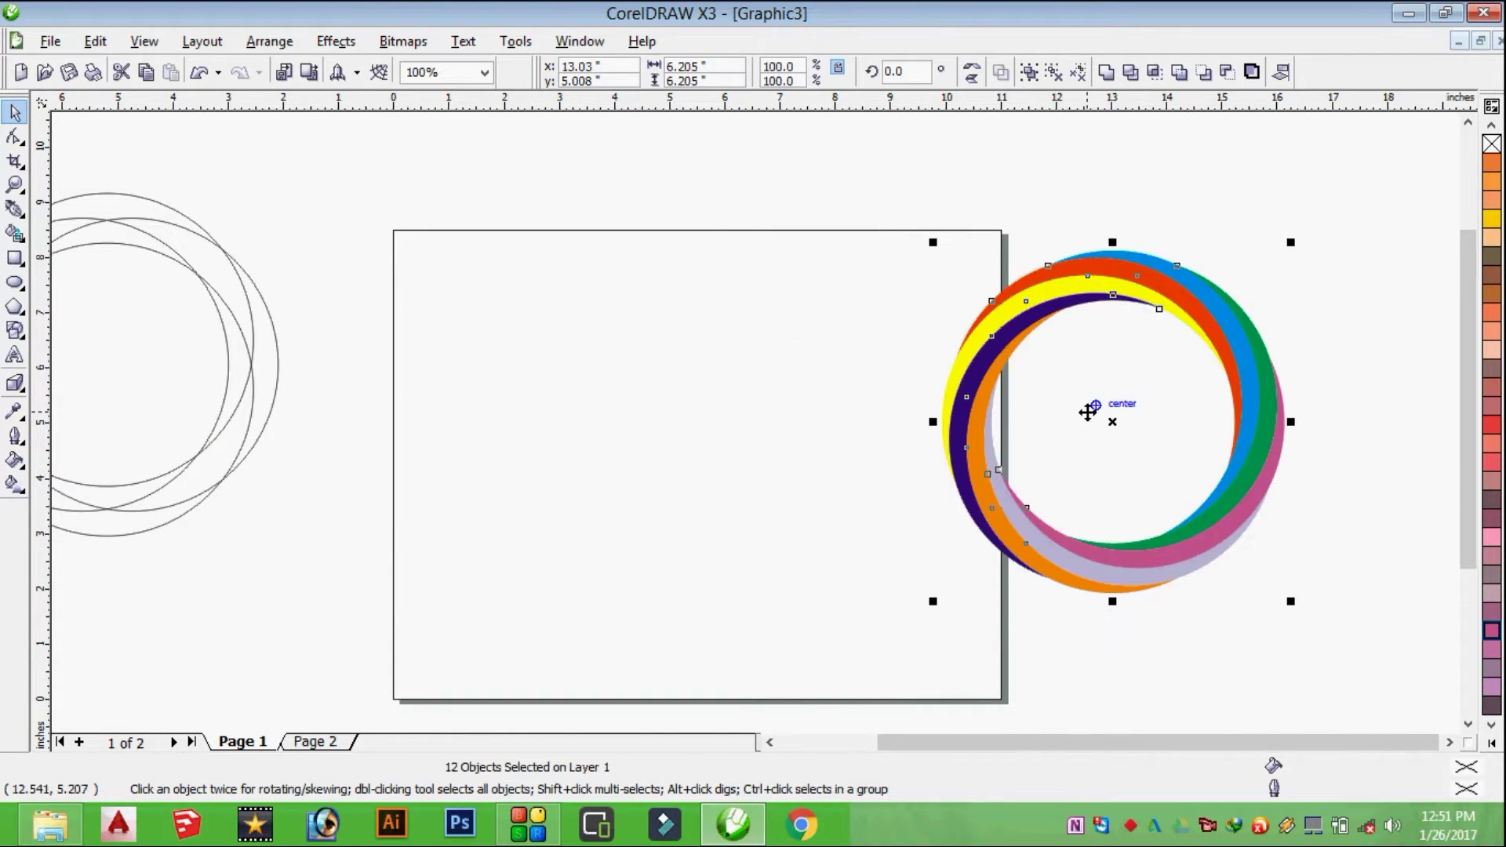
left_click(345, 172)
left_click_drag(320, 343, 266, 441)
left_click_drag(349, 280, 518, 357)
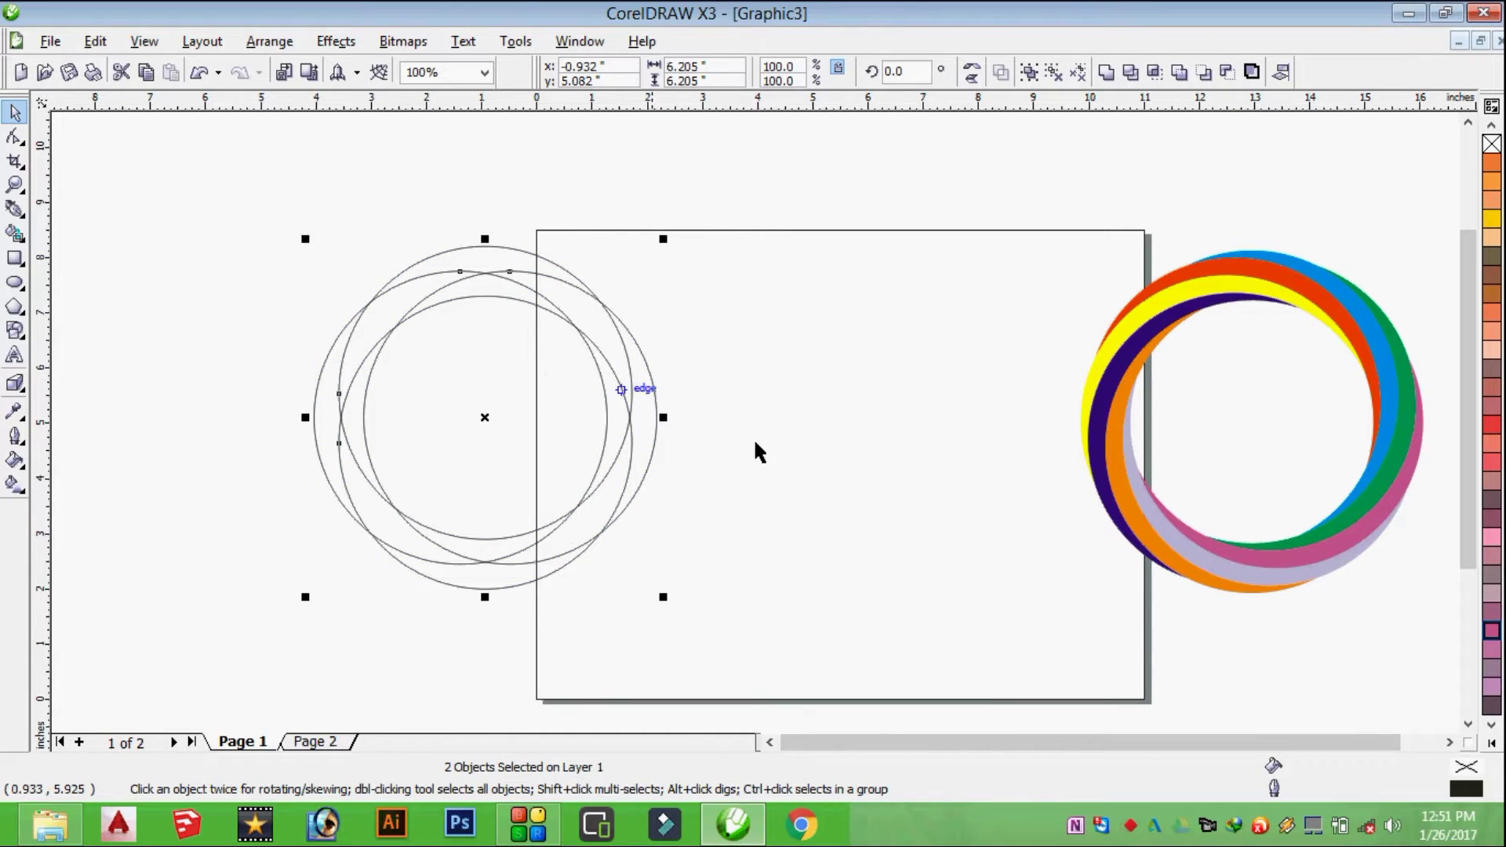
Step: Bring the whole coloured ring back so it mostly sits on the right part of the page
left_click_drag(990, 231, 1439, 642)
left_click_drag(1245, 346, 1036, 383)
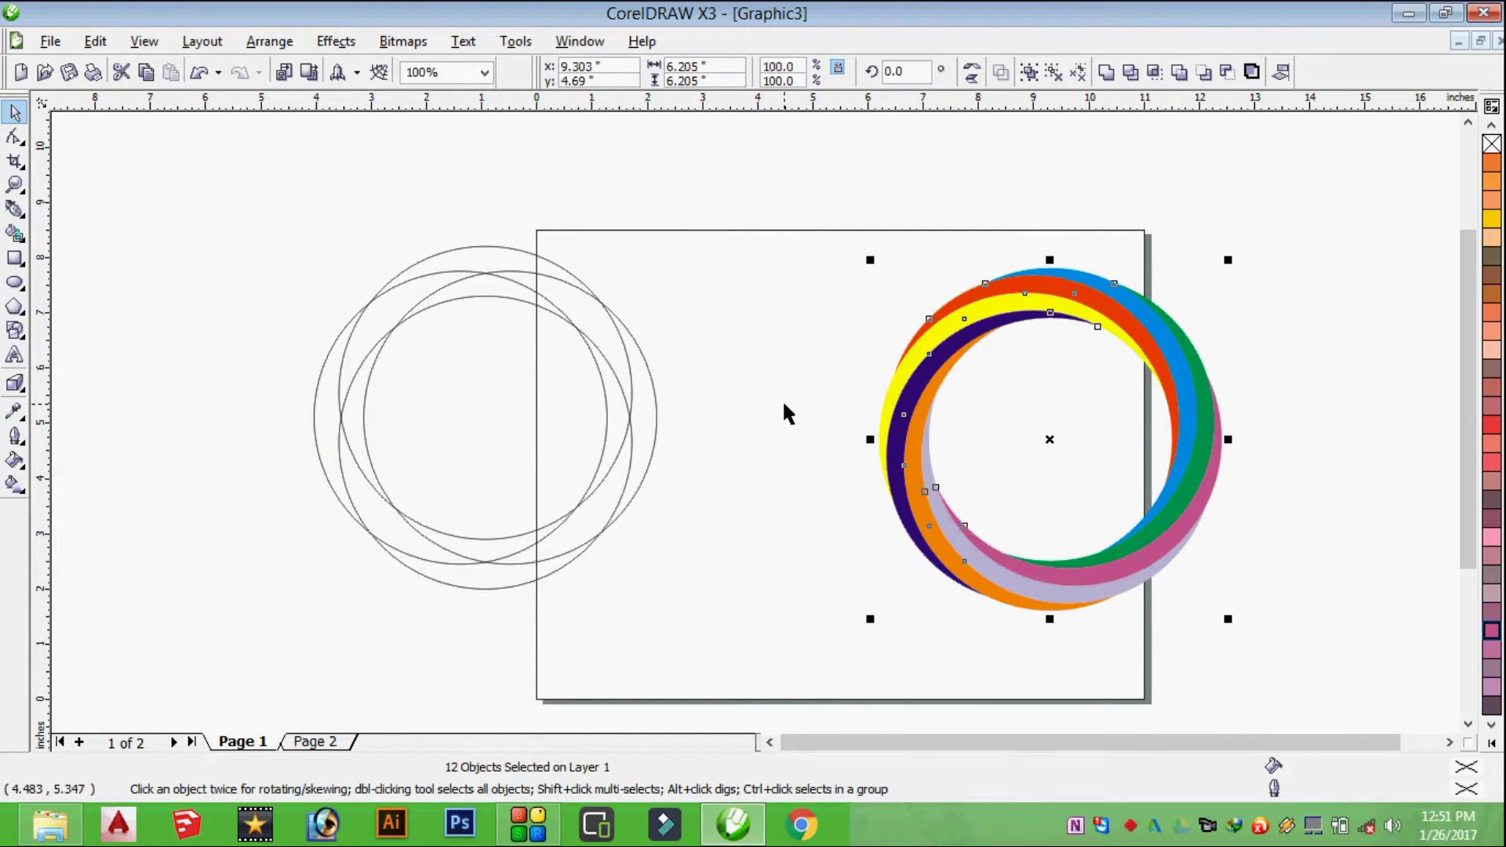
left_click(789, 412)
Step: Group the unfilled overlapping circles and enlarge the group about its centre to about 10.06 inches wide
left_click(470, 382)
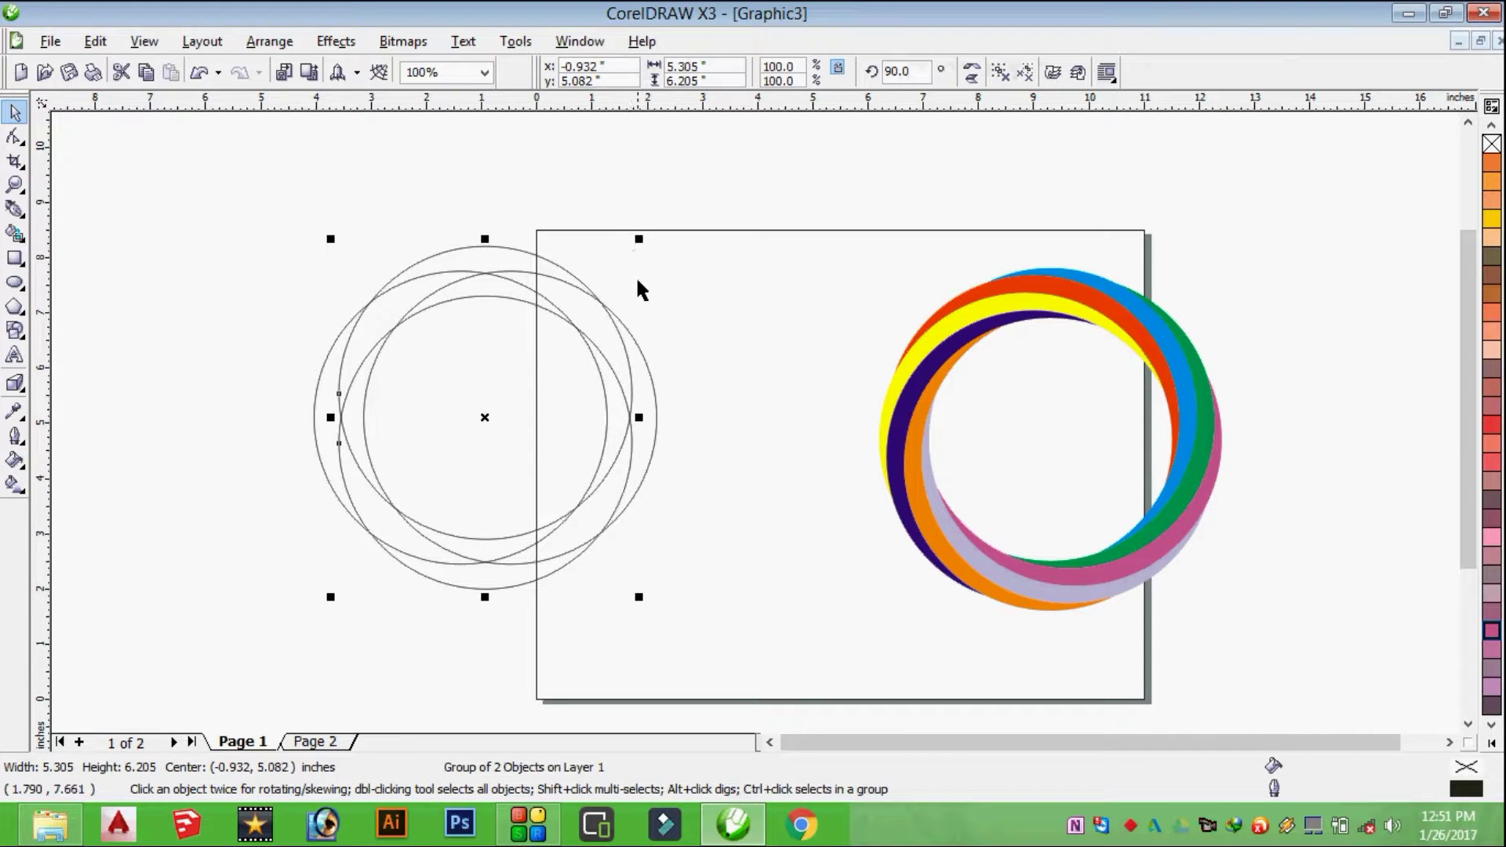
left_click_drag(639, 238, 210, 624)
key("ctrl+z")
key("ctrl+g")
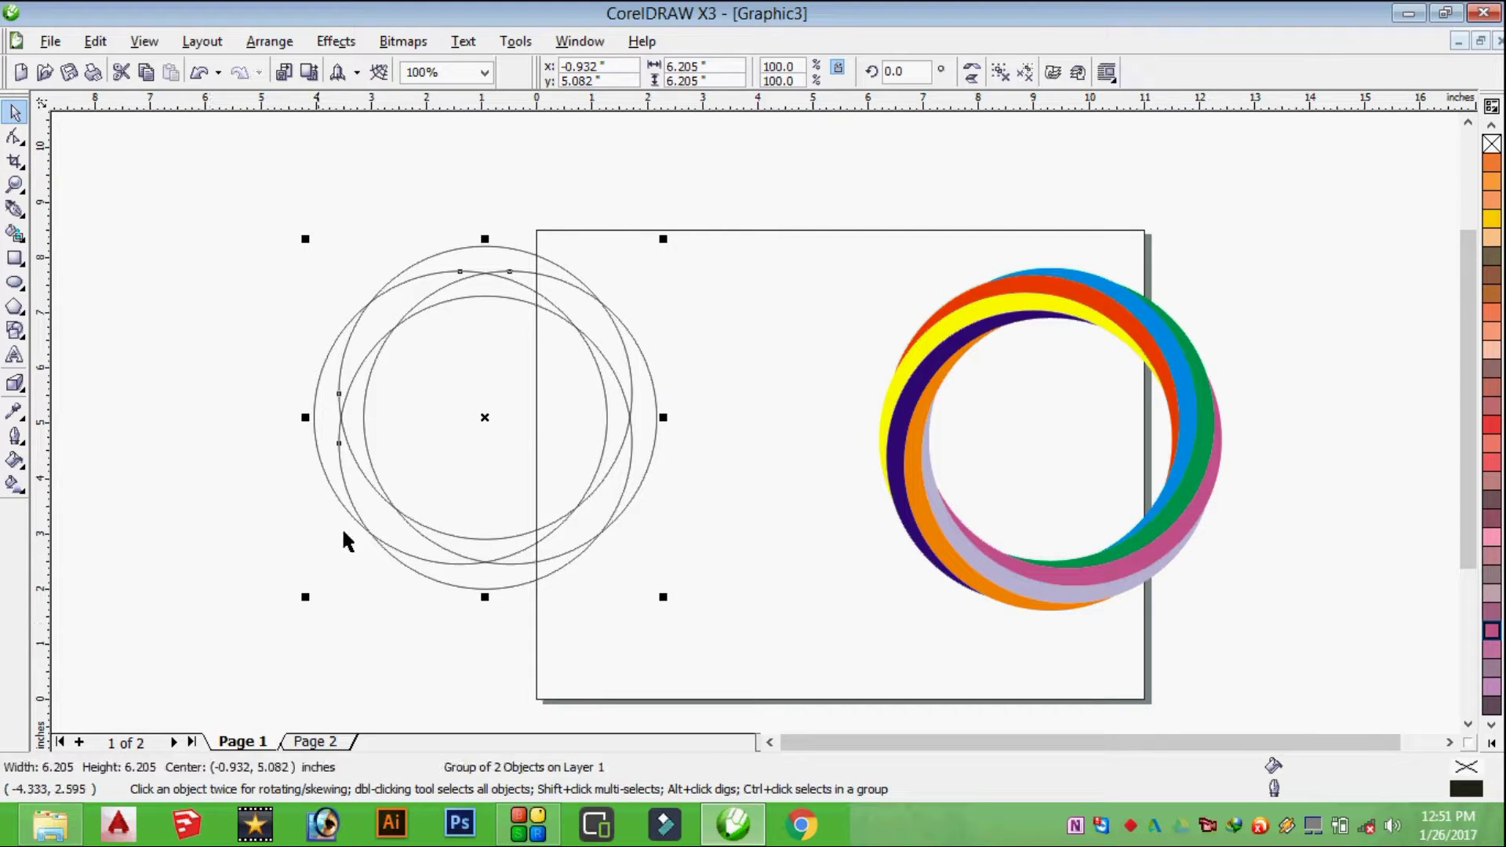
left_click_drag(669, 235, 892, 242)
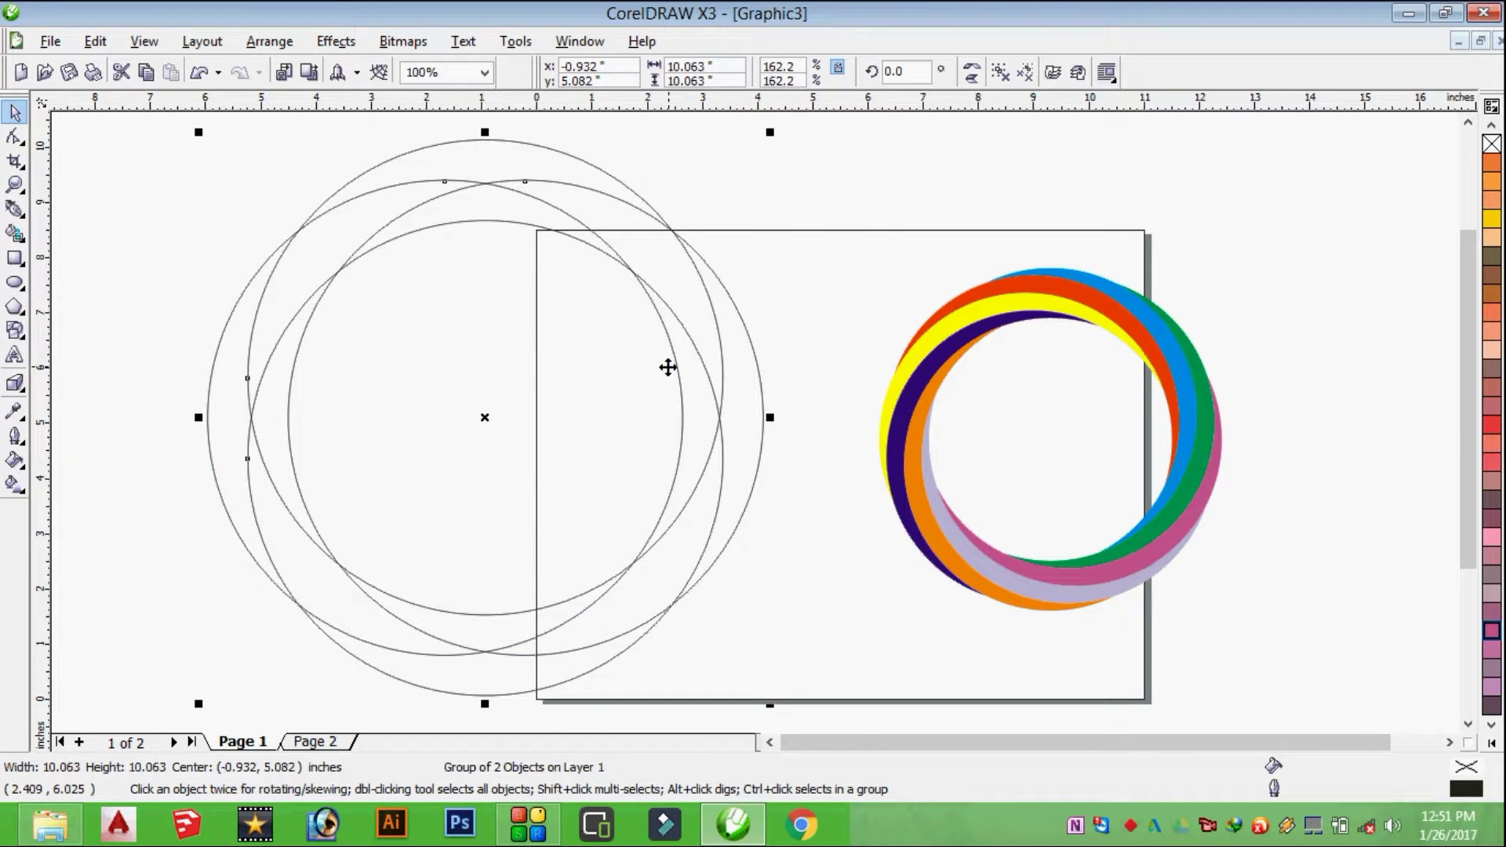
Step: Smart Fill the three pieces of the upper-right crescent in the enlarged circles with Desert Blue and weld them into one curve
left_click(15, 233)
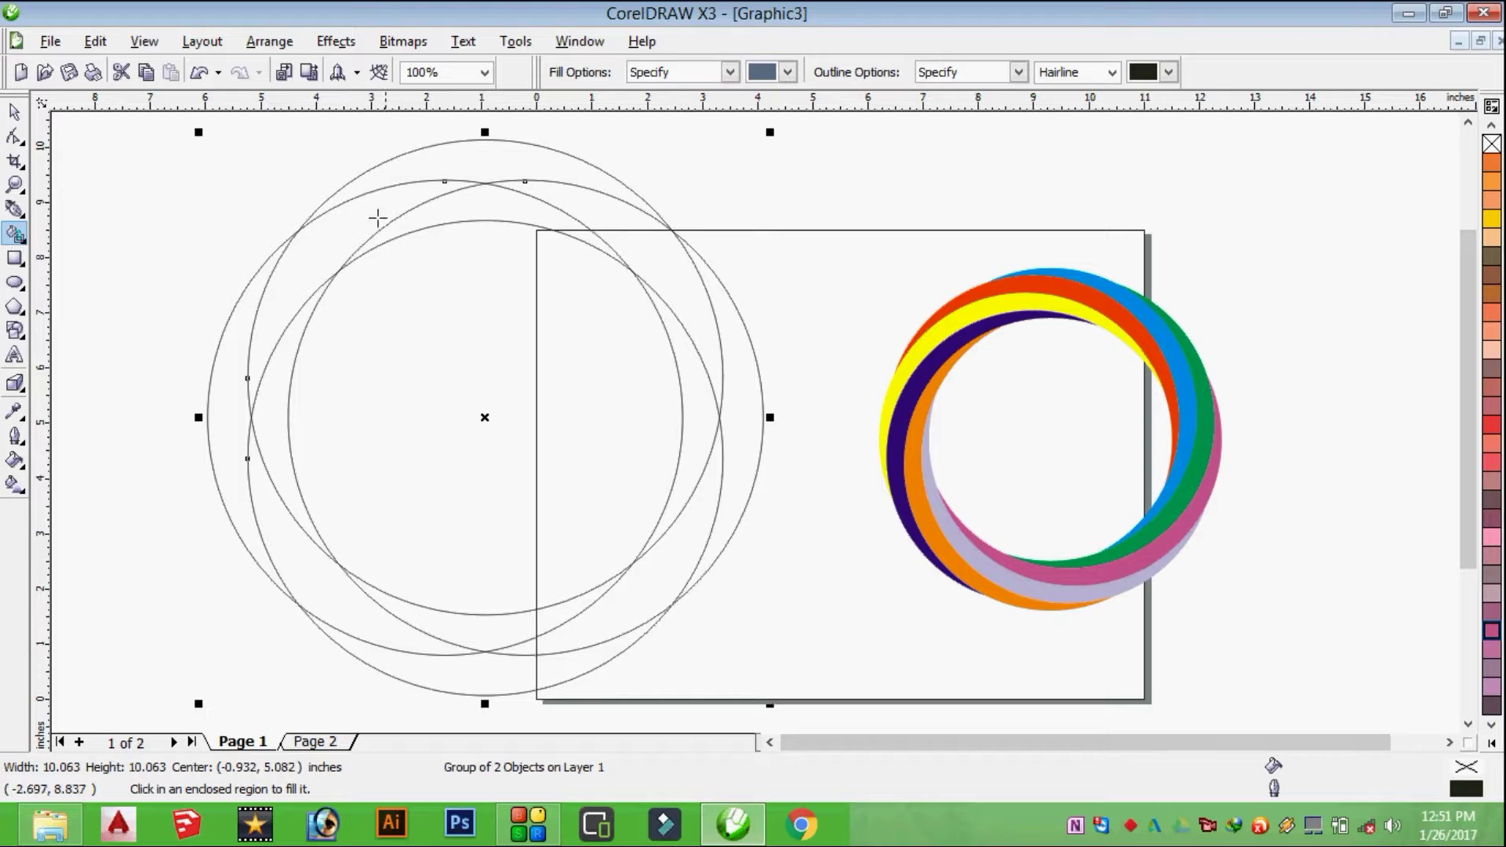
left_click(451, 159)
left_click(607, 212)
left_click(687, 381)
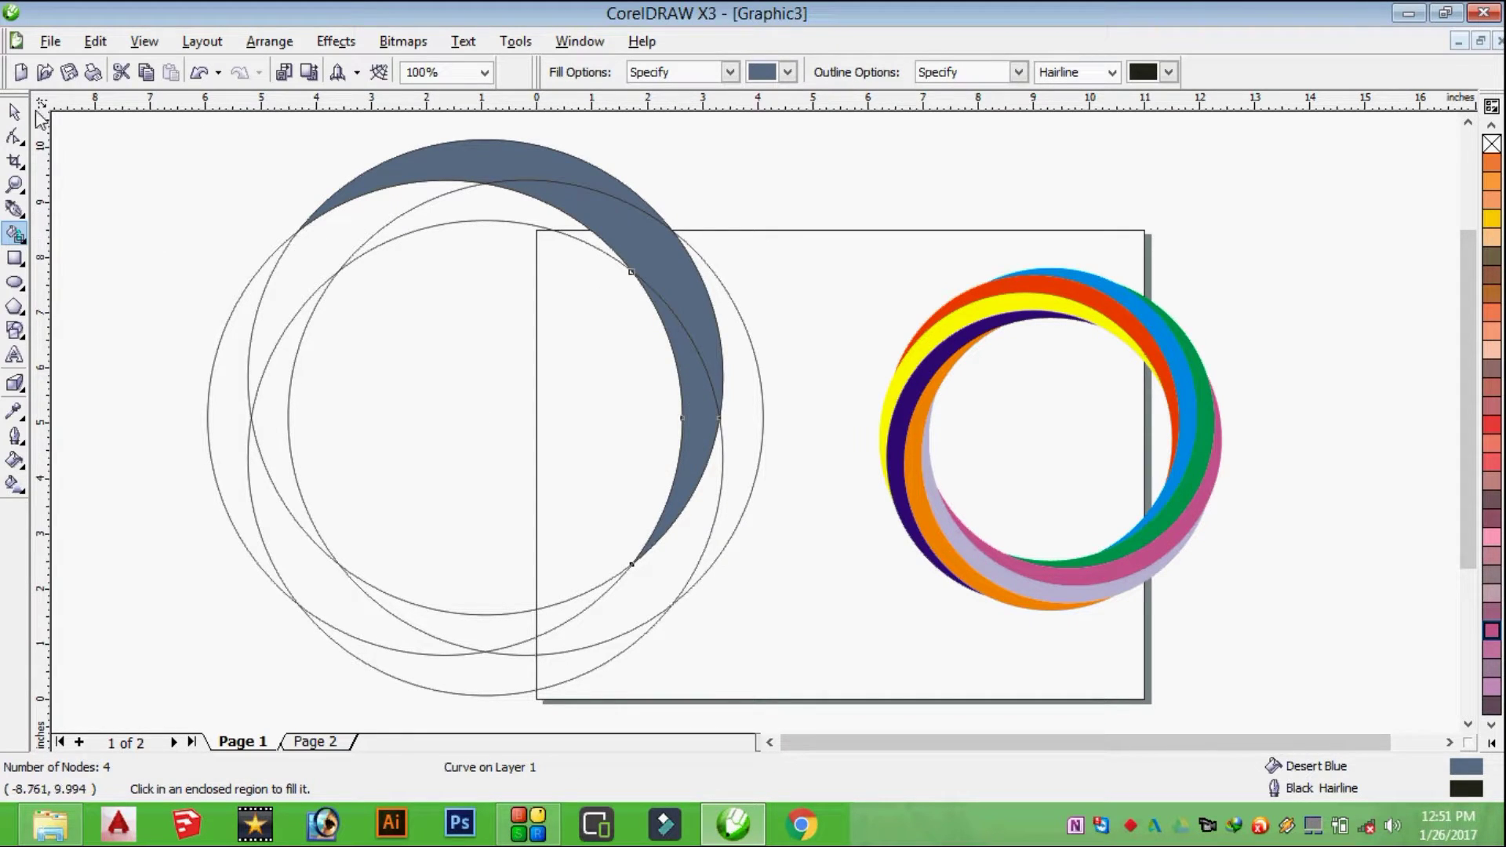
left_click(15, 112)
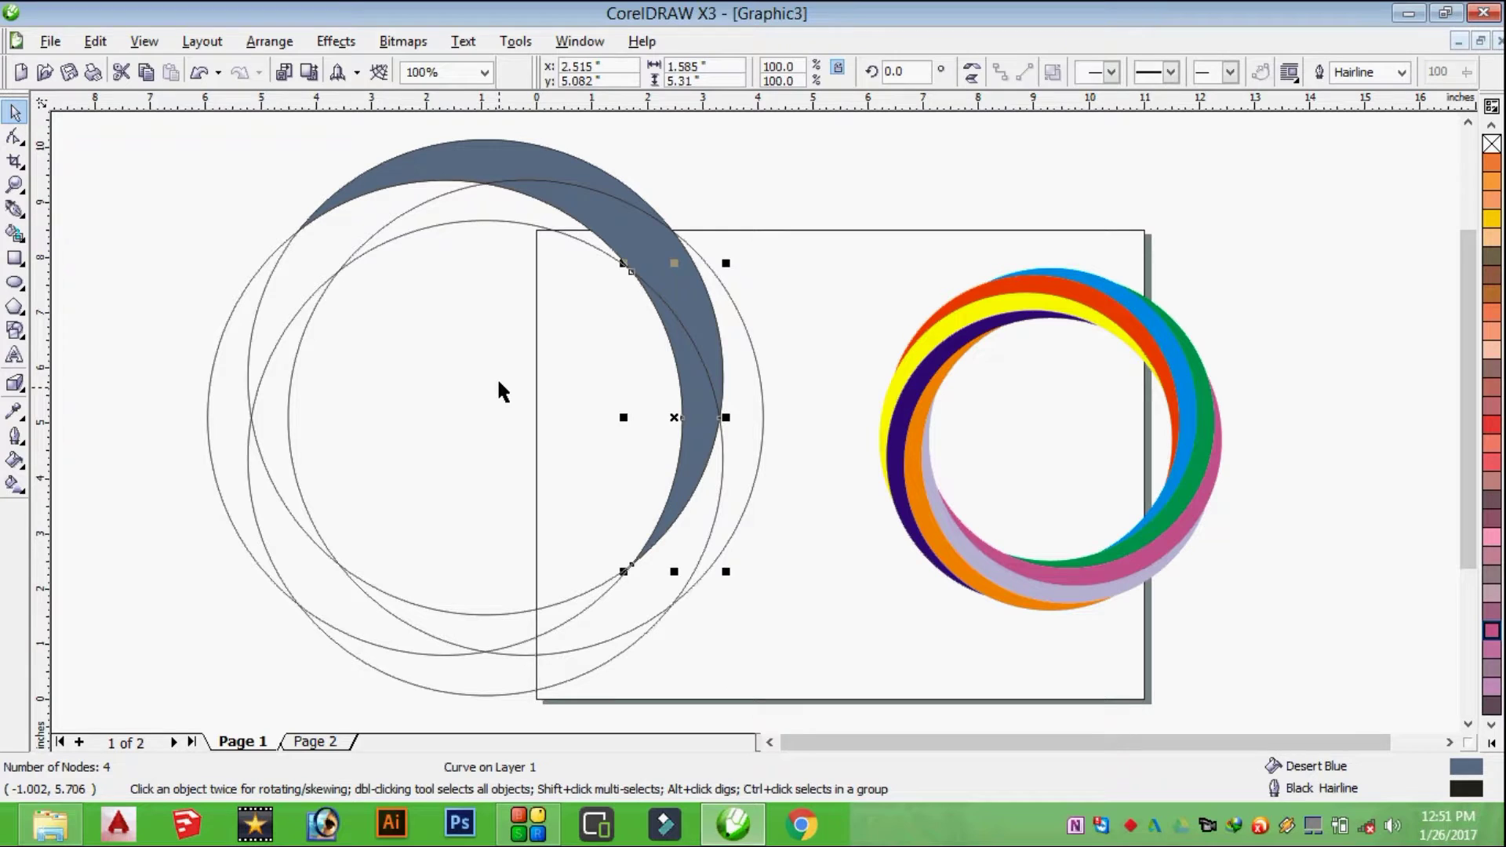
left_click(613, 222, "shift")
left_click(427, 182, "shift")
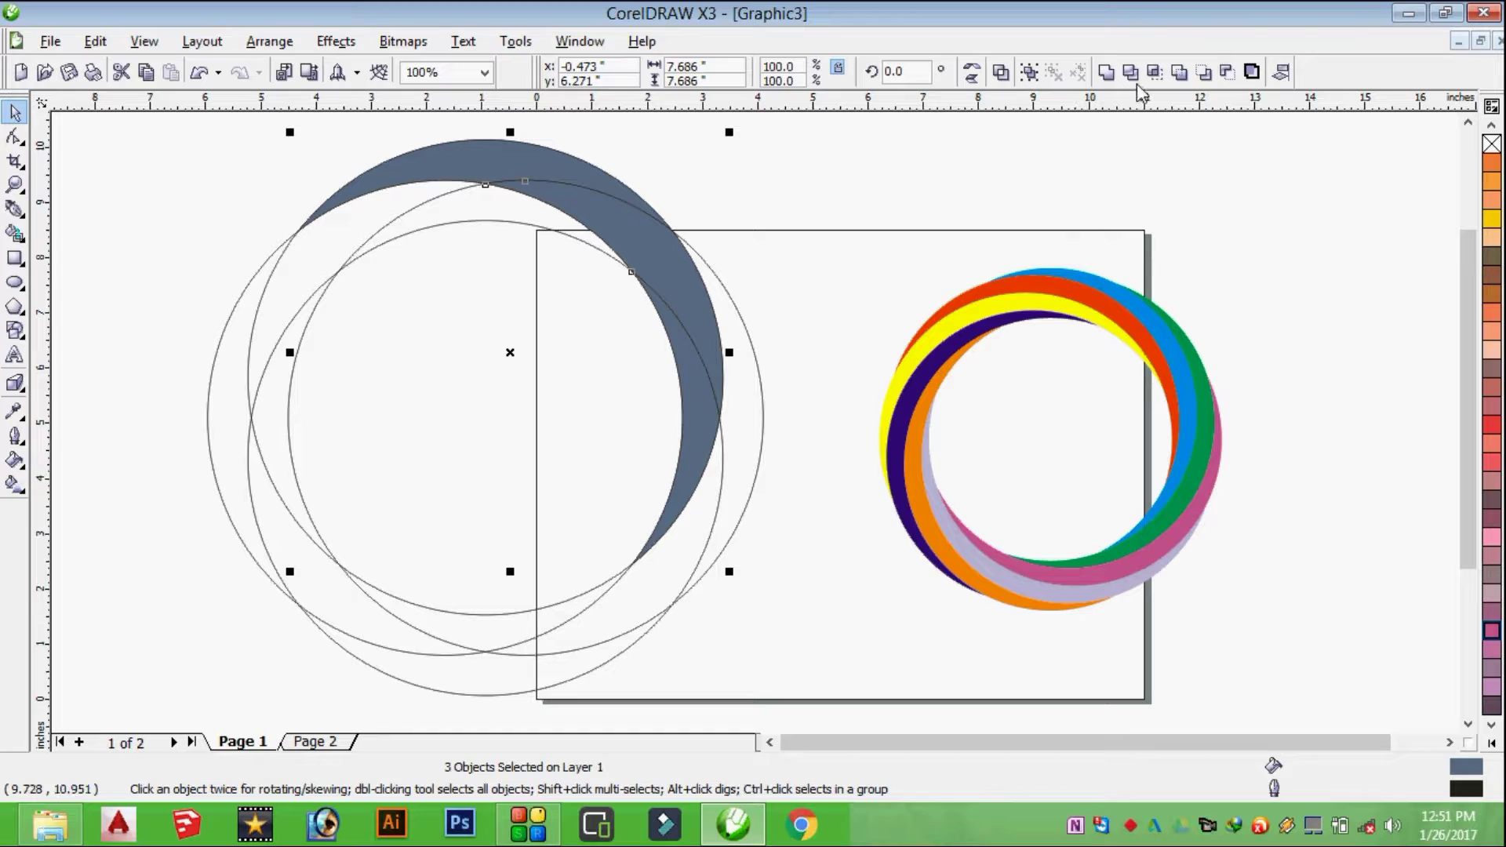
left_click(1106, 73)
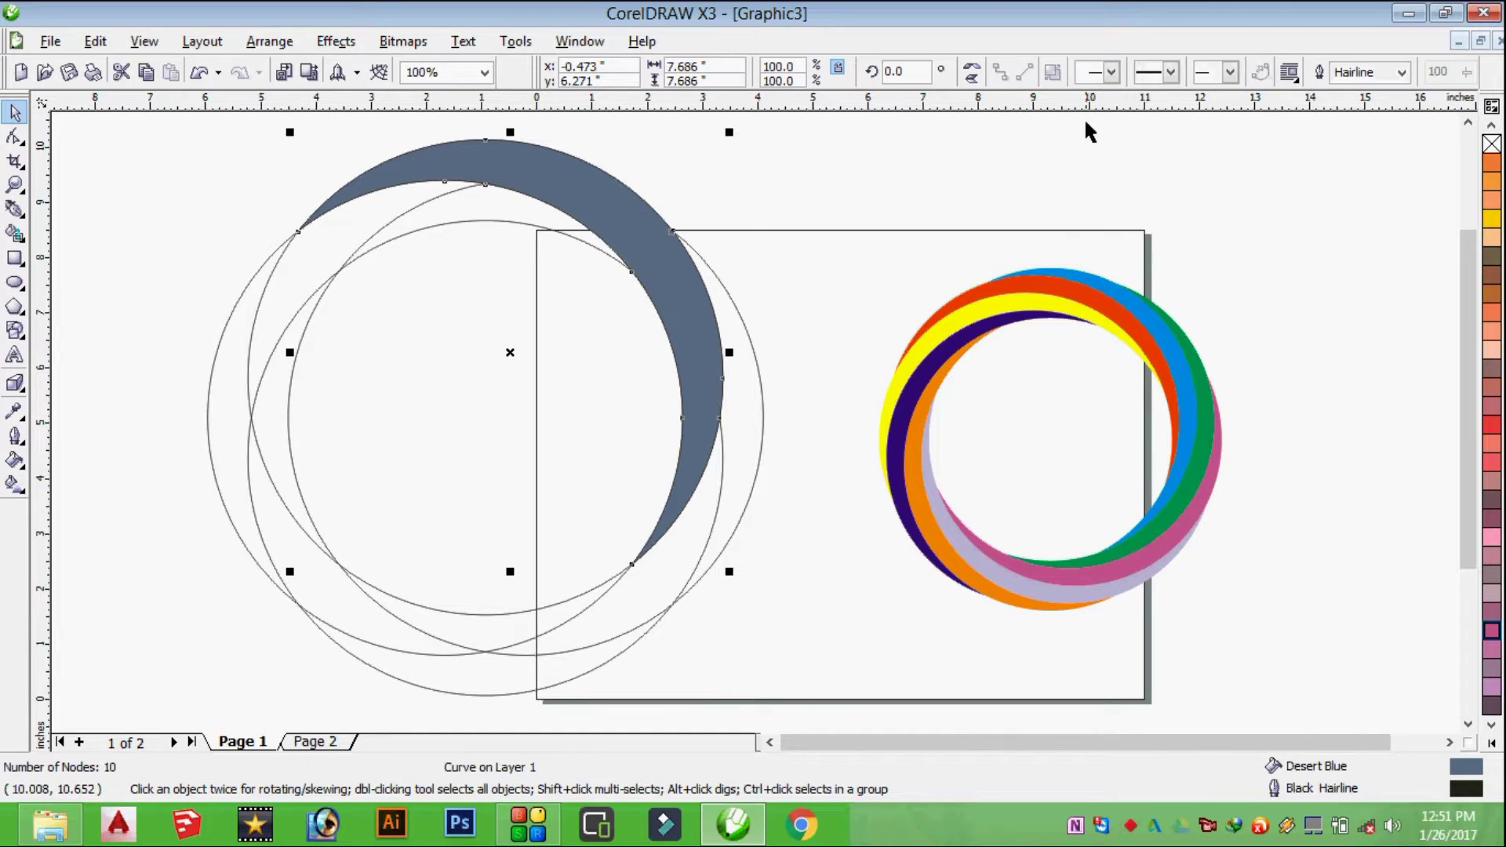
Step: Smart Fill the pieces of the crescent running from the outer right edge to the bottom and join them into one curve
left_click(15, 233)
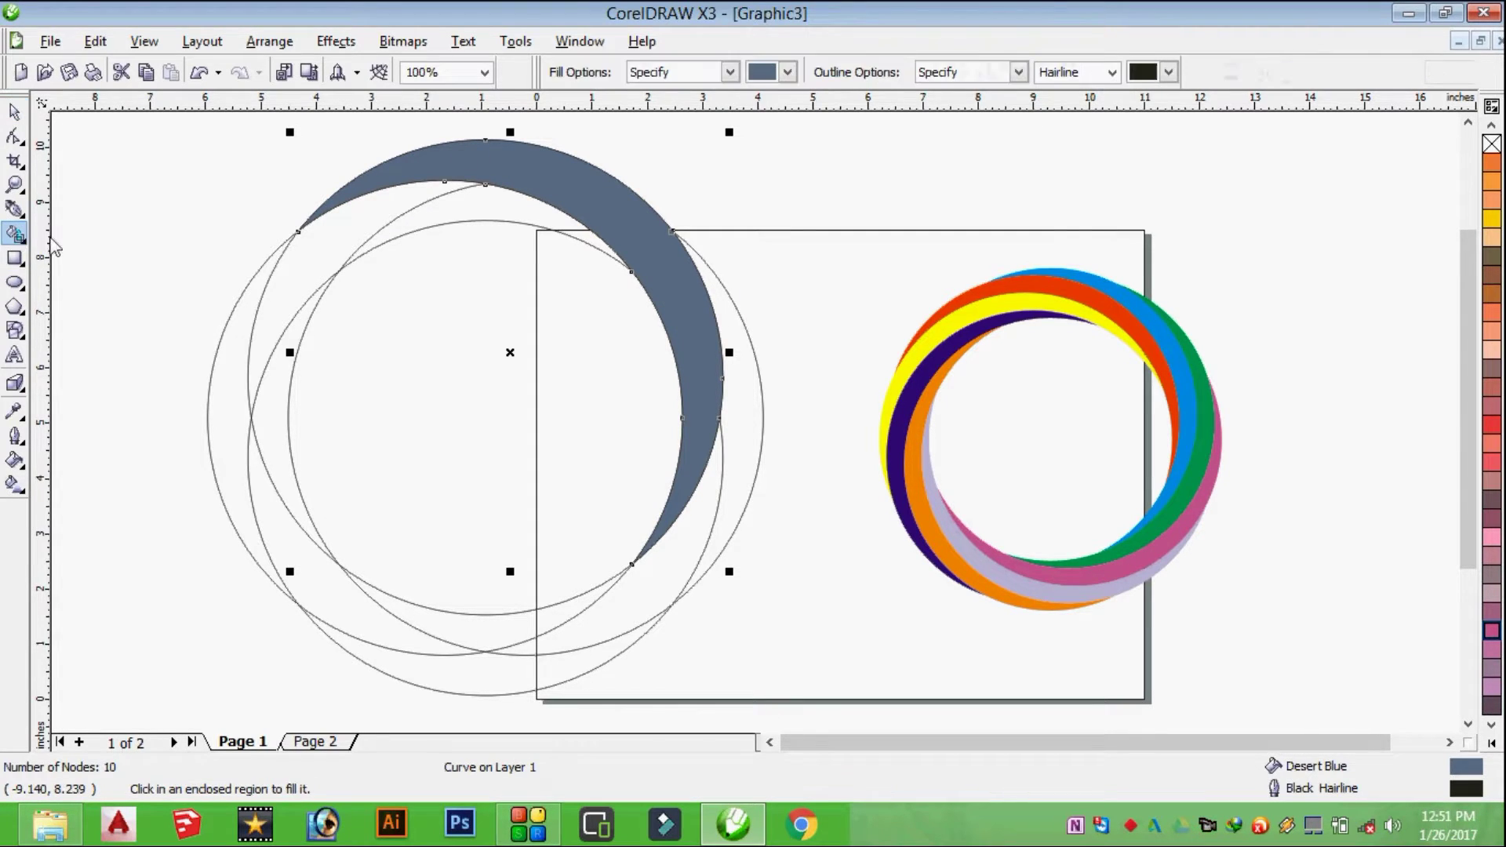
left_click(751, 397)
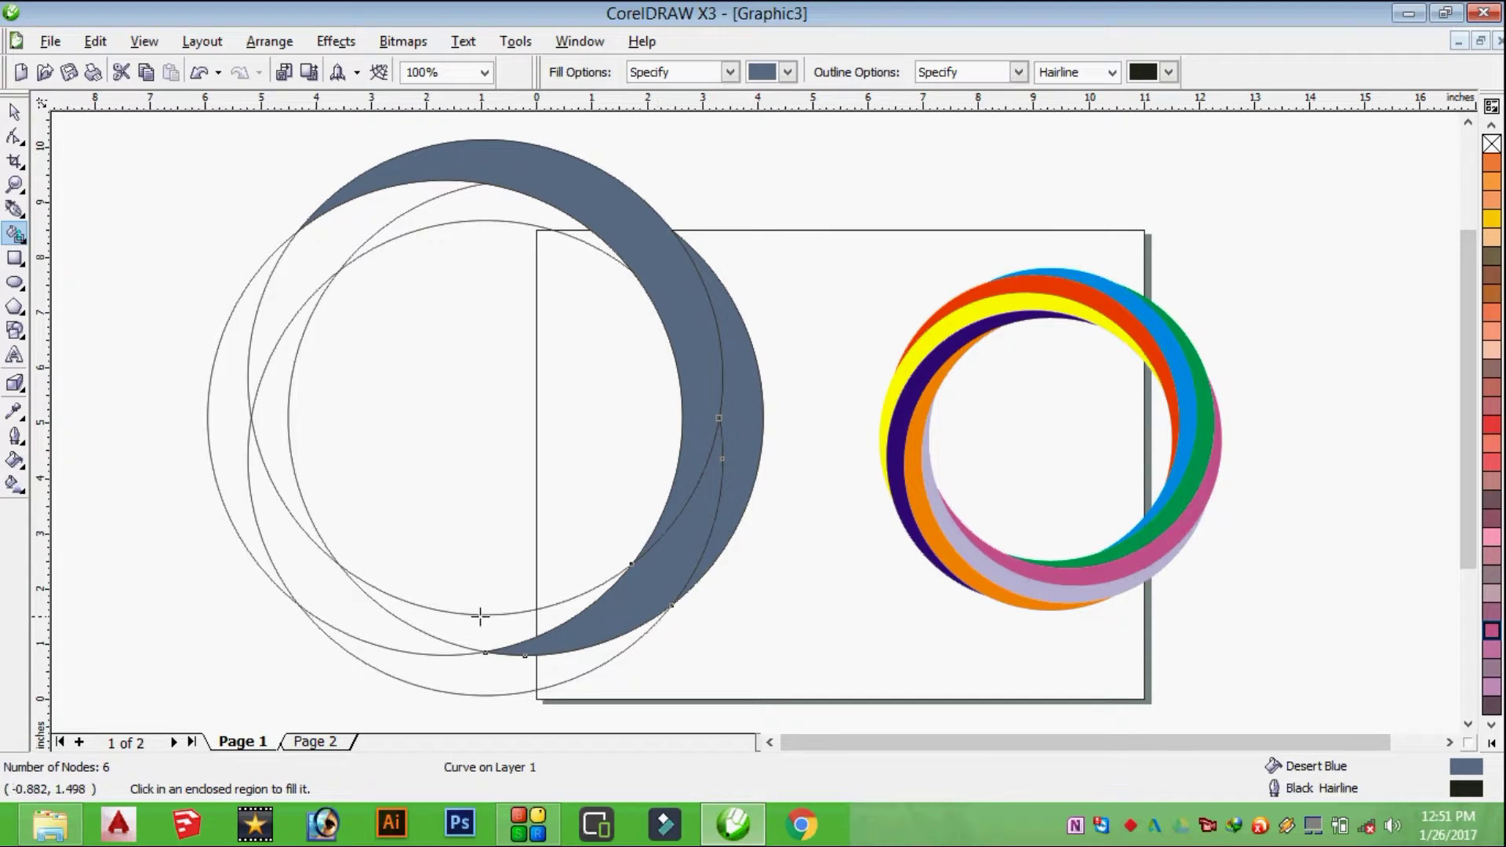
left_click(469, 615)
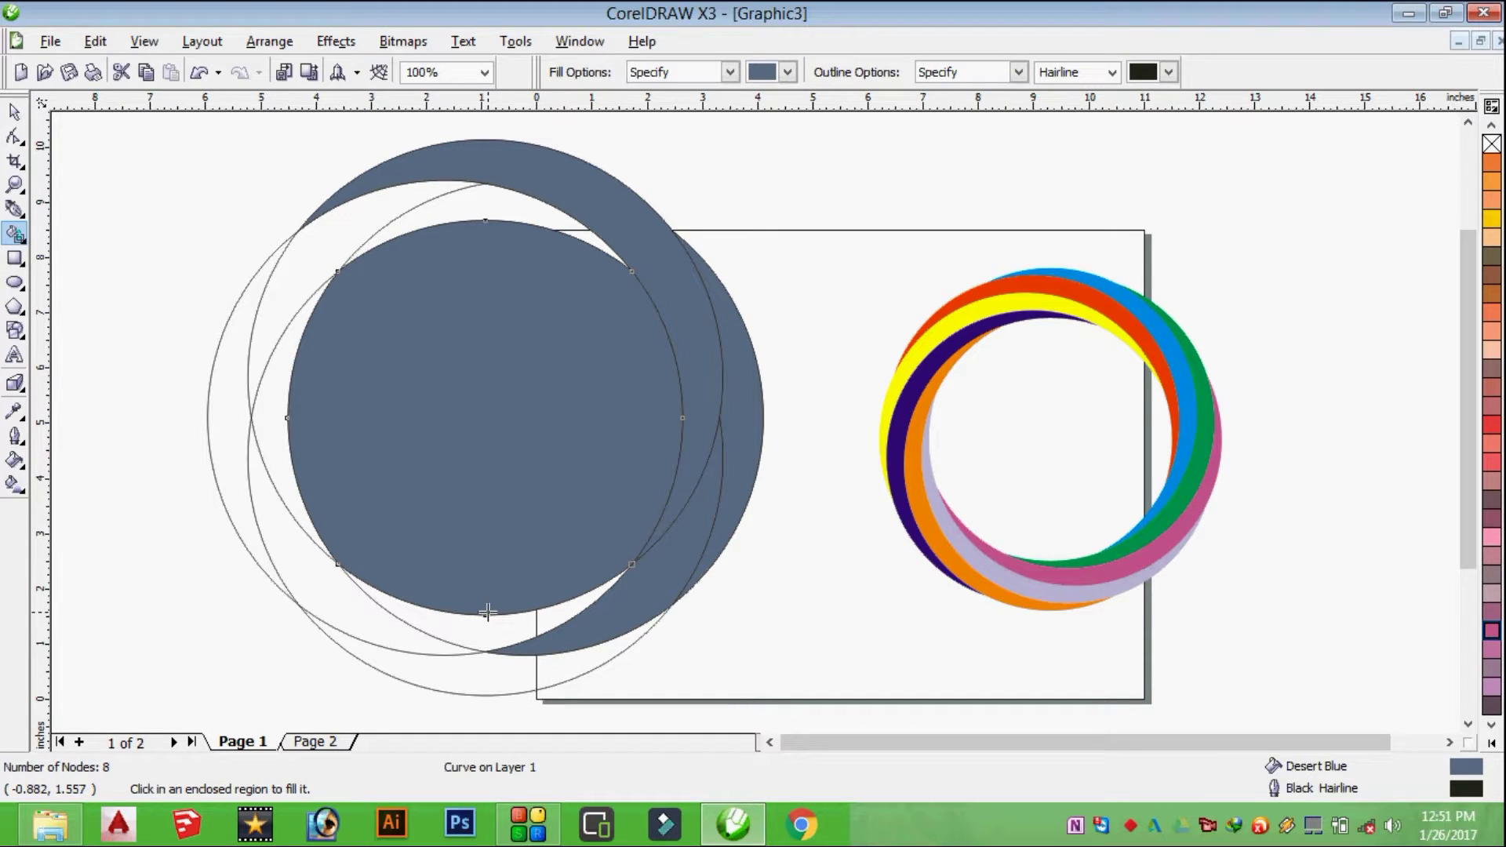
key("ctrl+z")
left_click(487, 630)
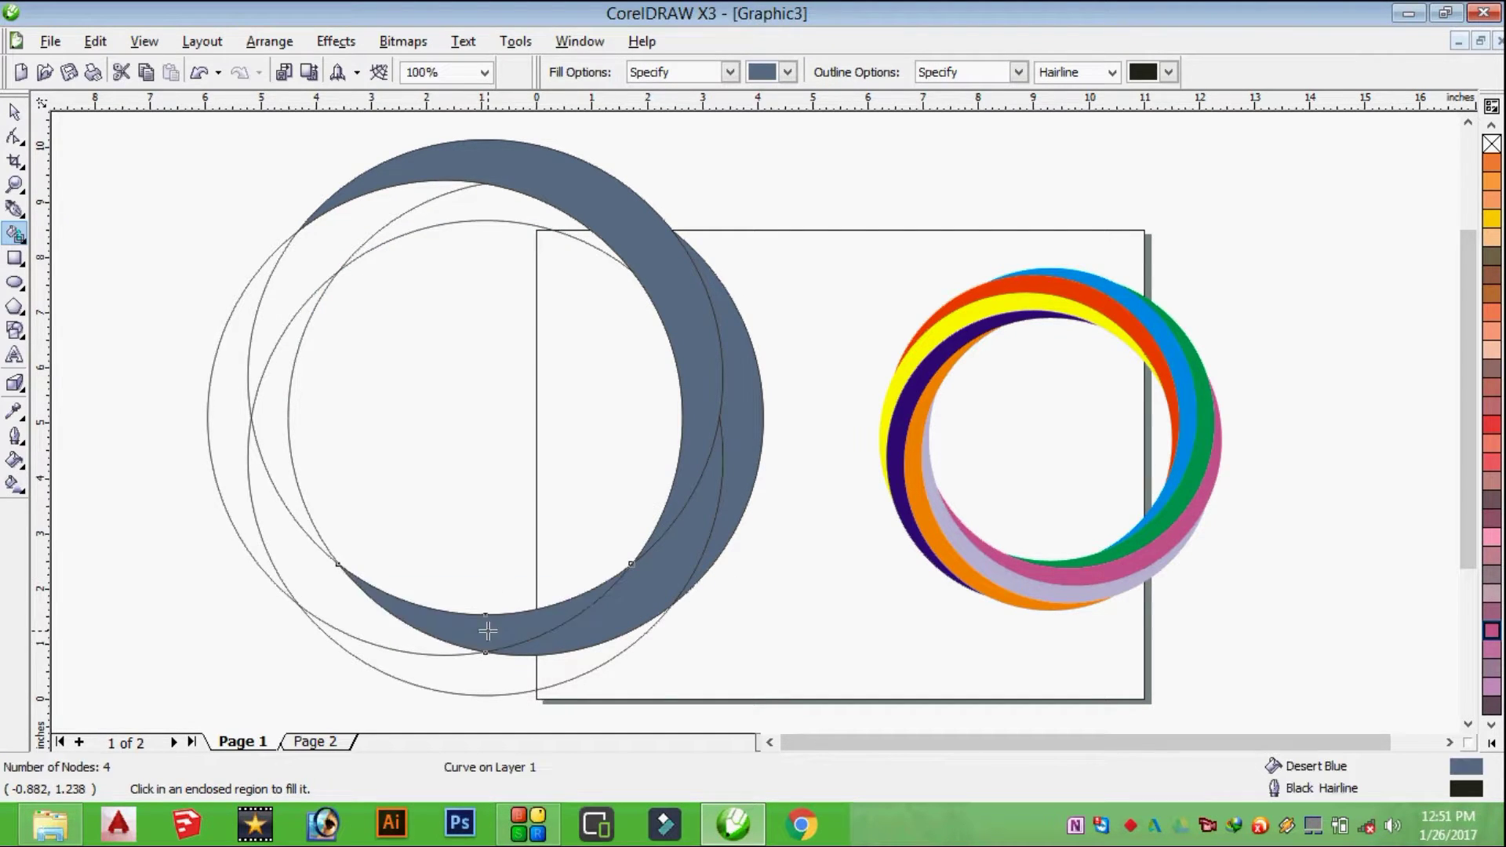
left_click(14, 112)
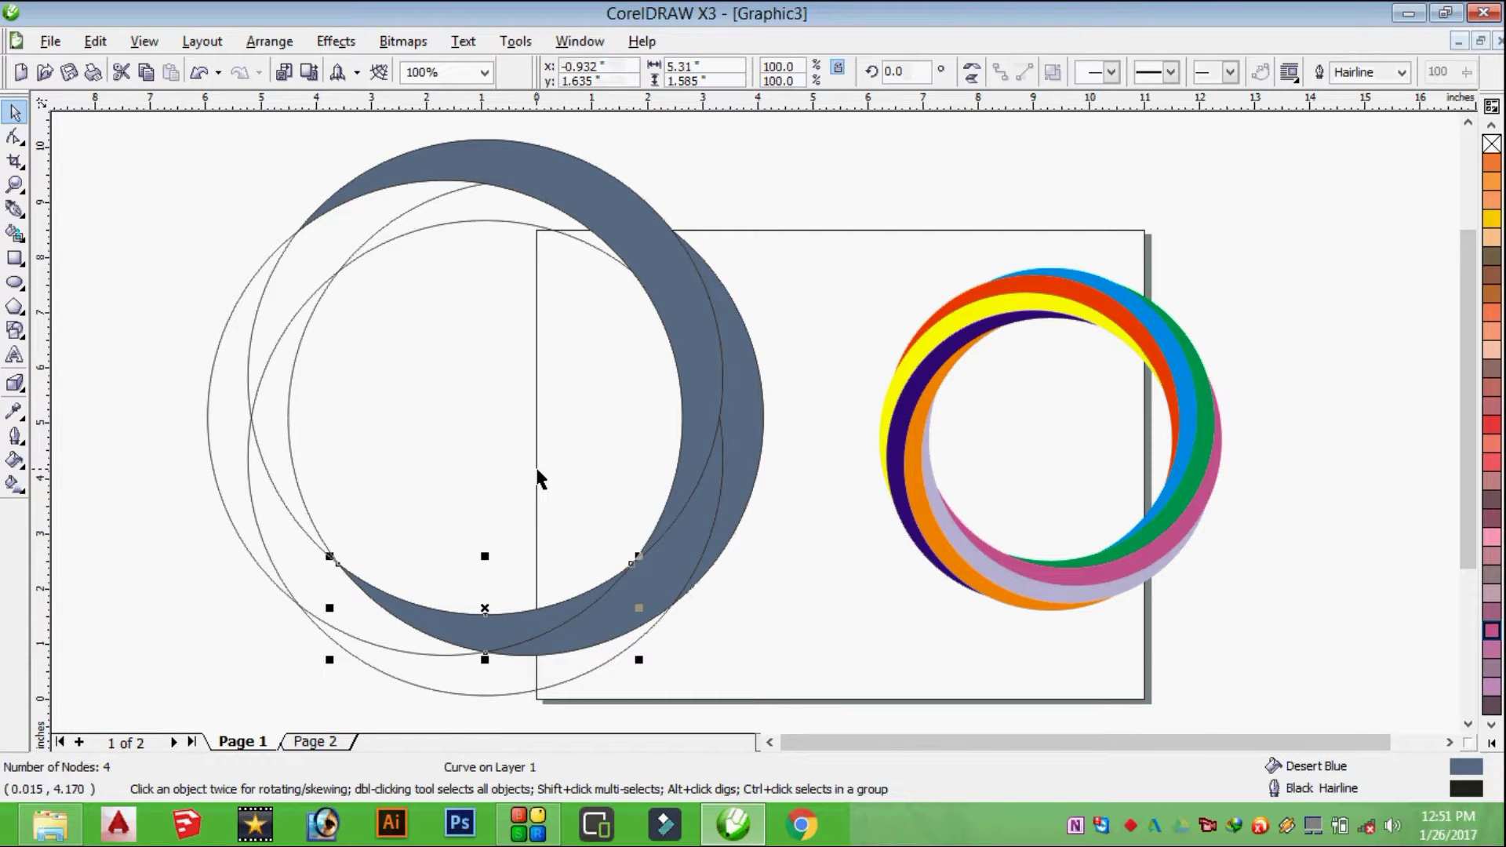
left_click(683, 553, "shift")
left_click(738, 396, "shift")
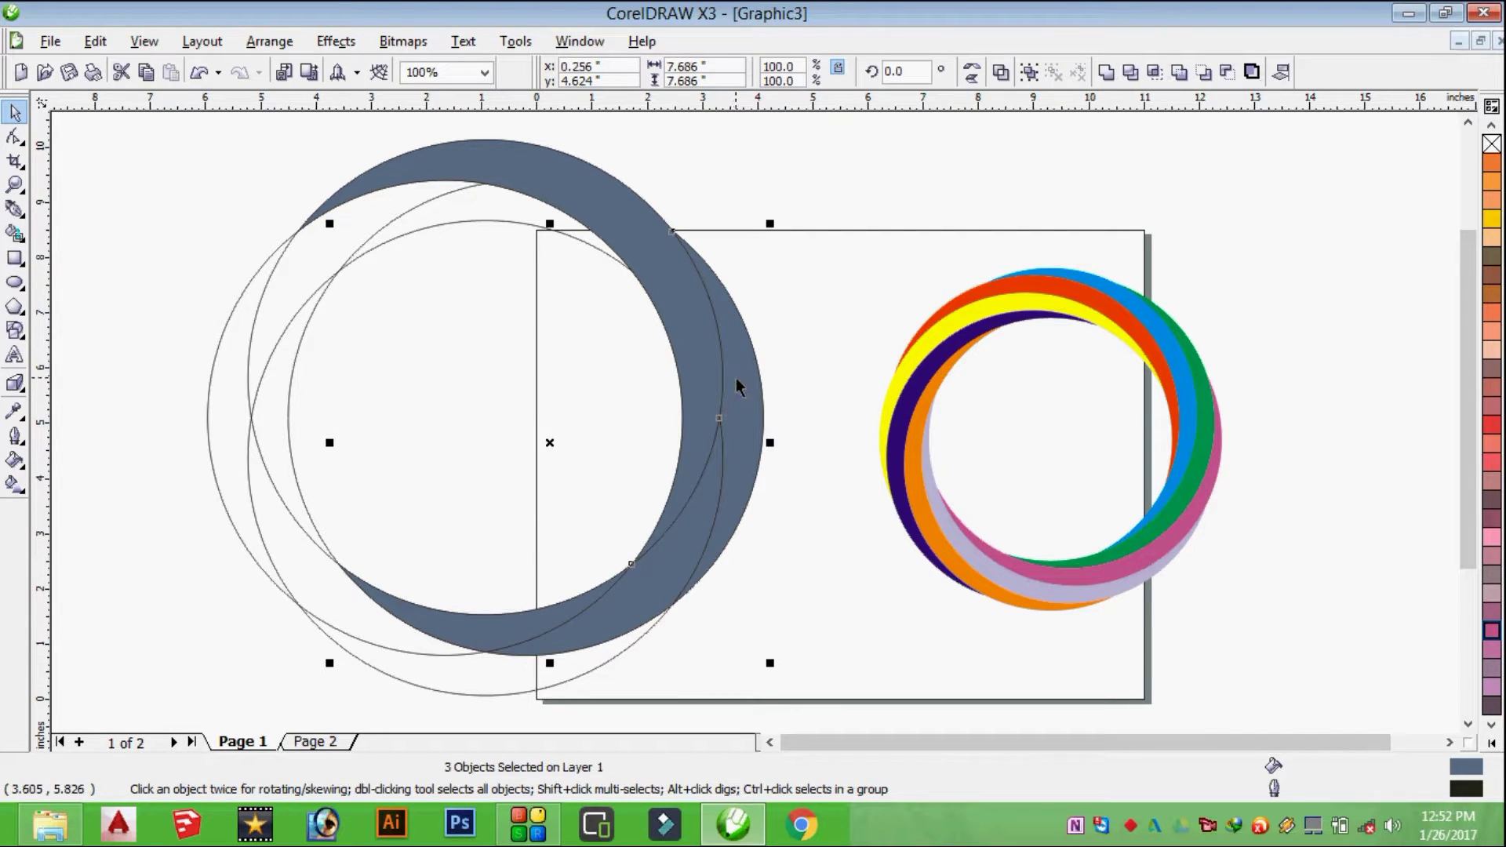
left_click(1131, 72)
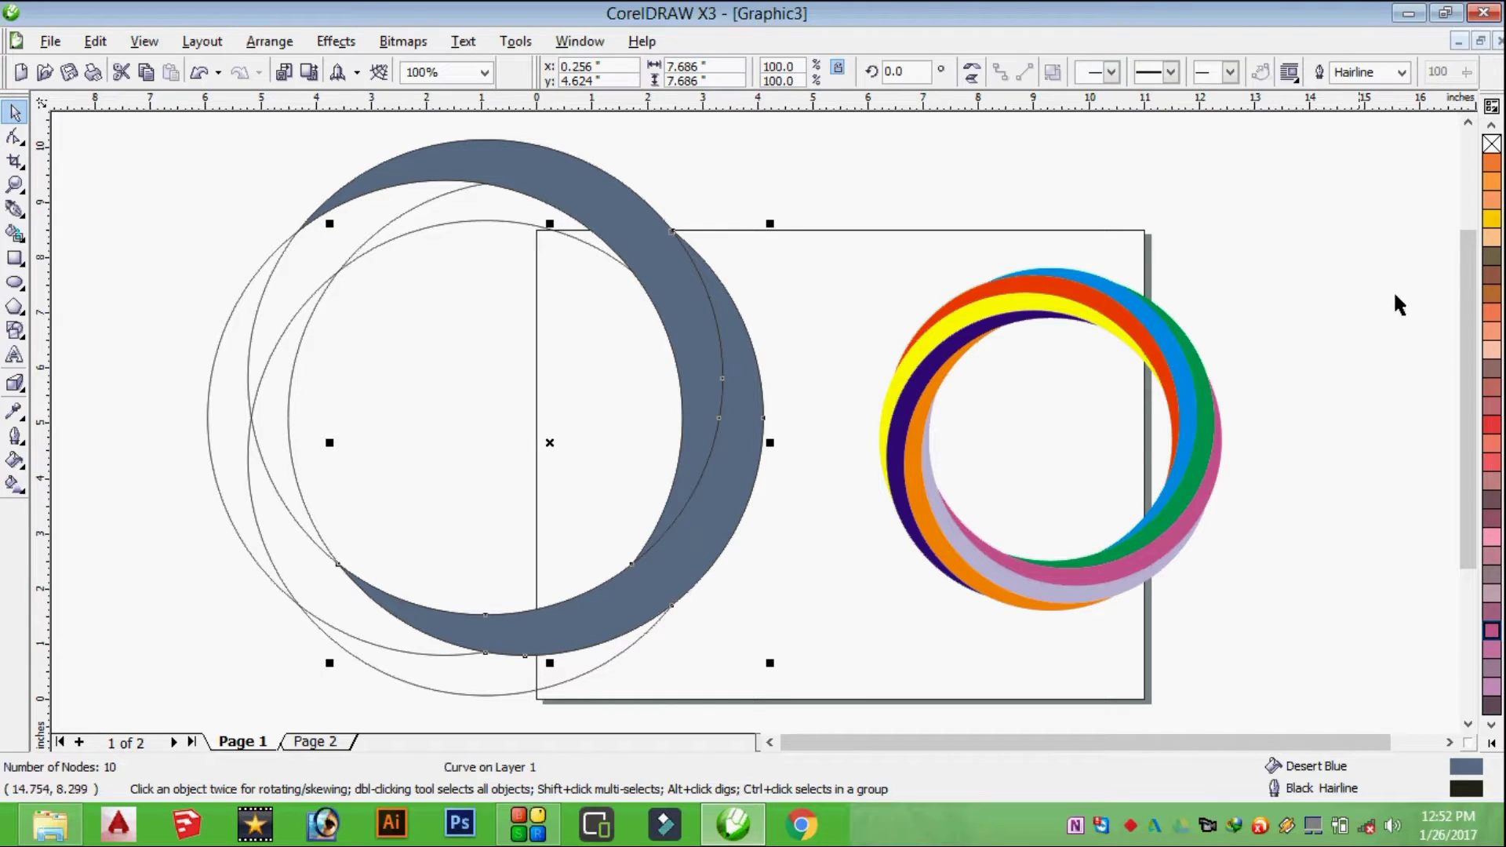
Step: Colour the lower-right crescent coral red and the upper-right crescent Light Violet
left_click(1491, 463)
left_click(680, 297)
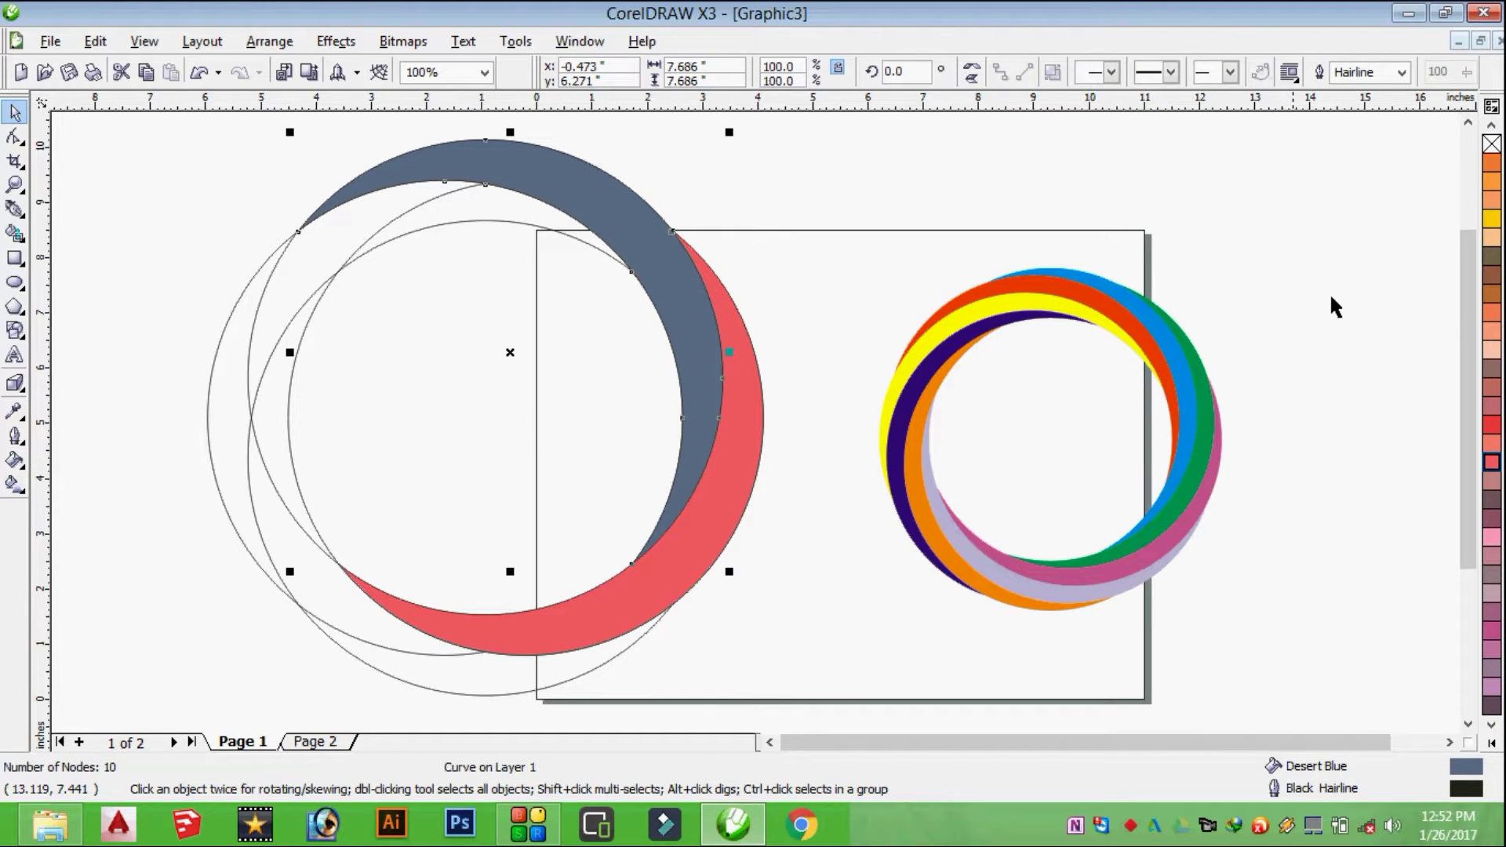
left_click(1492, 539)
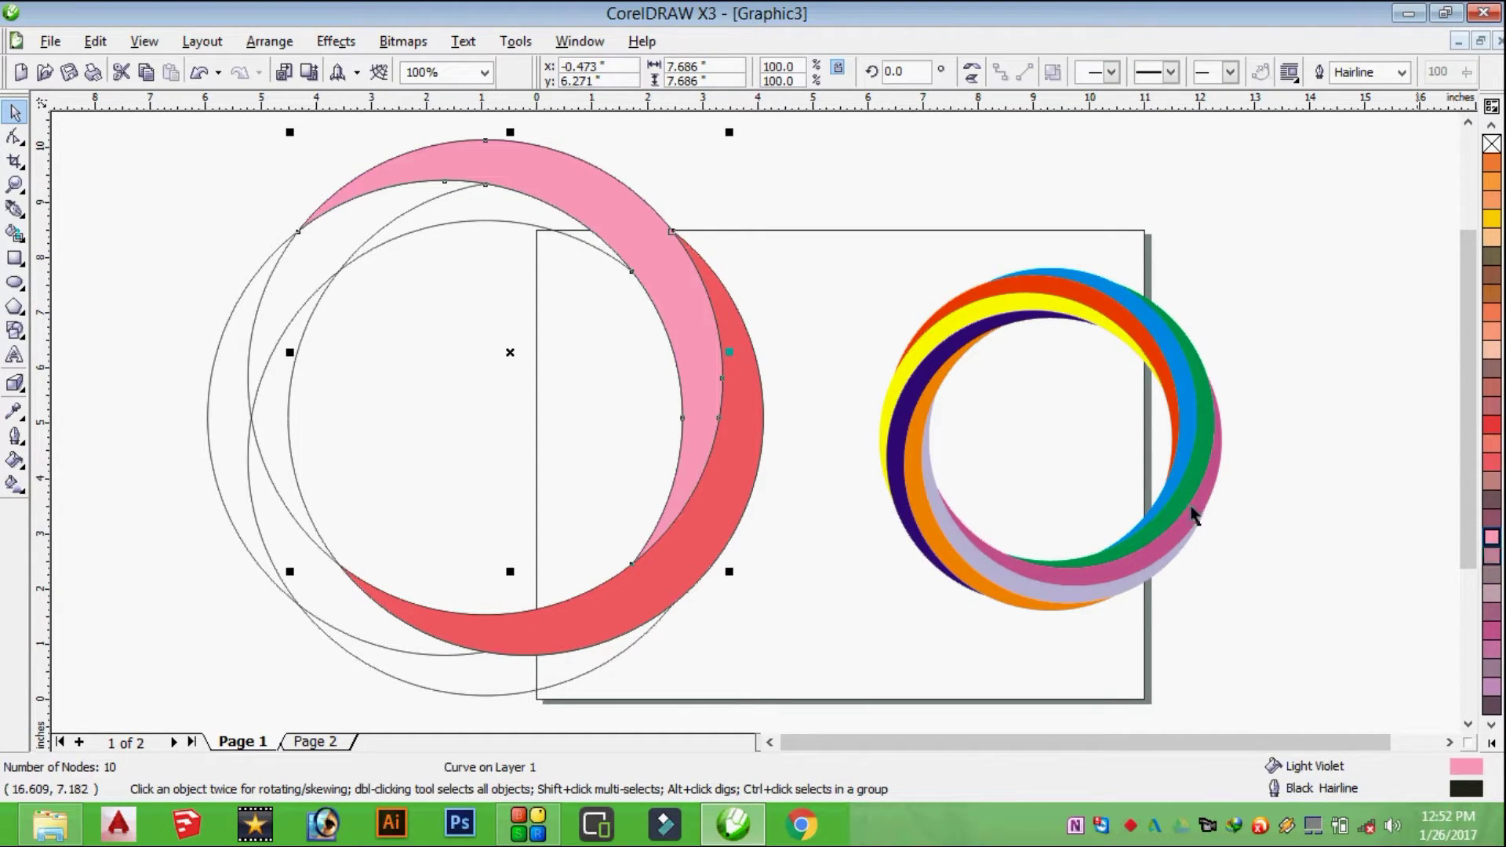
Step: Smart Fill the inner top, upper-left, outer left and lower-left regions between the circles with Desert Blue
left_click(16, 235)
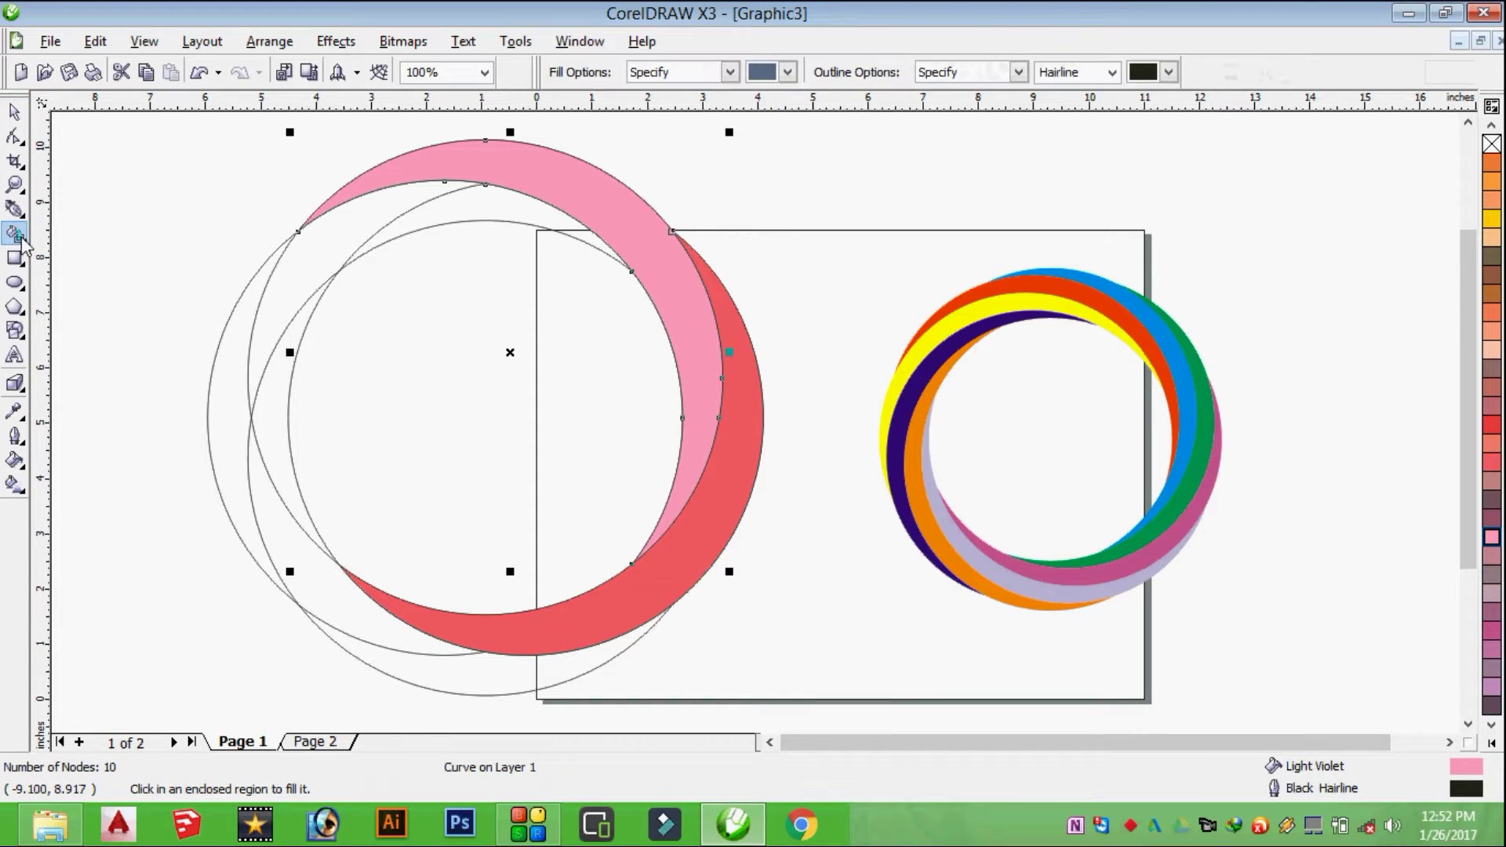
left_click(484, 201)
left_click(298, 301)
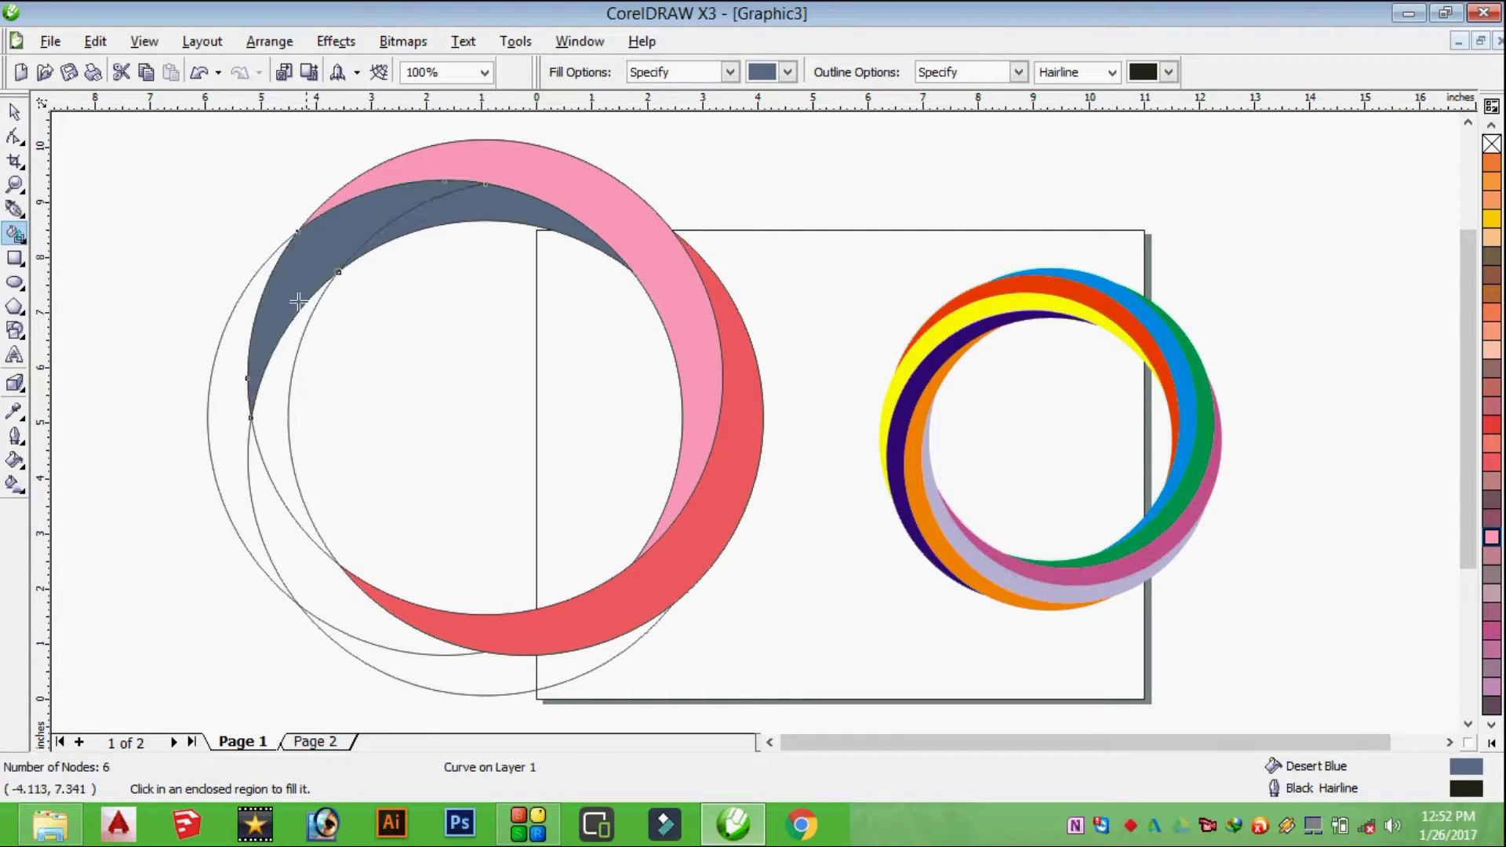
left_click(243, 337)
left_click(276, 530)
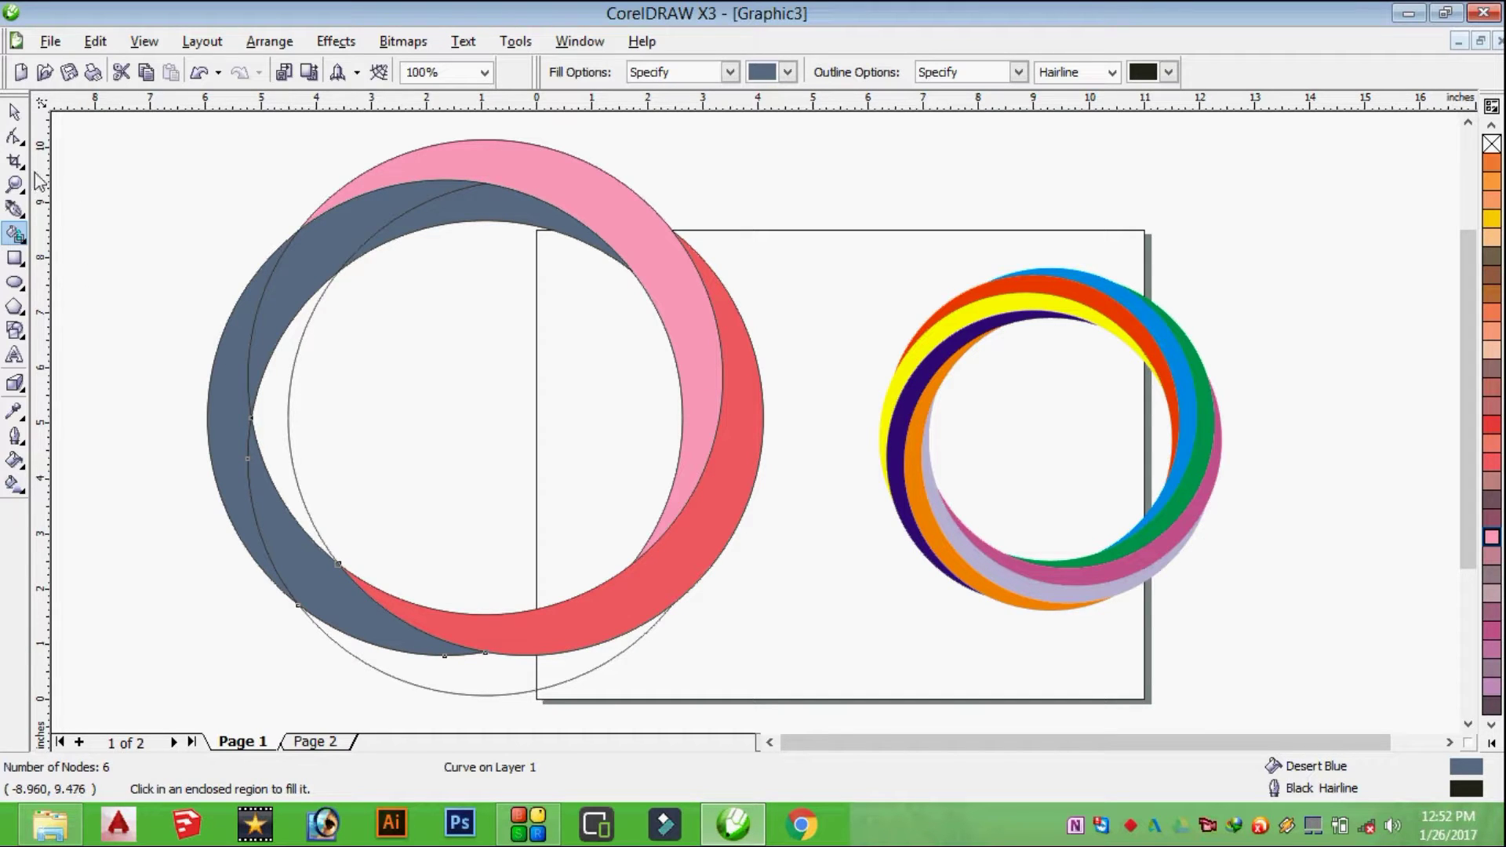
left_click(15, 112)
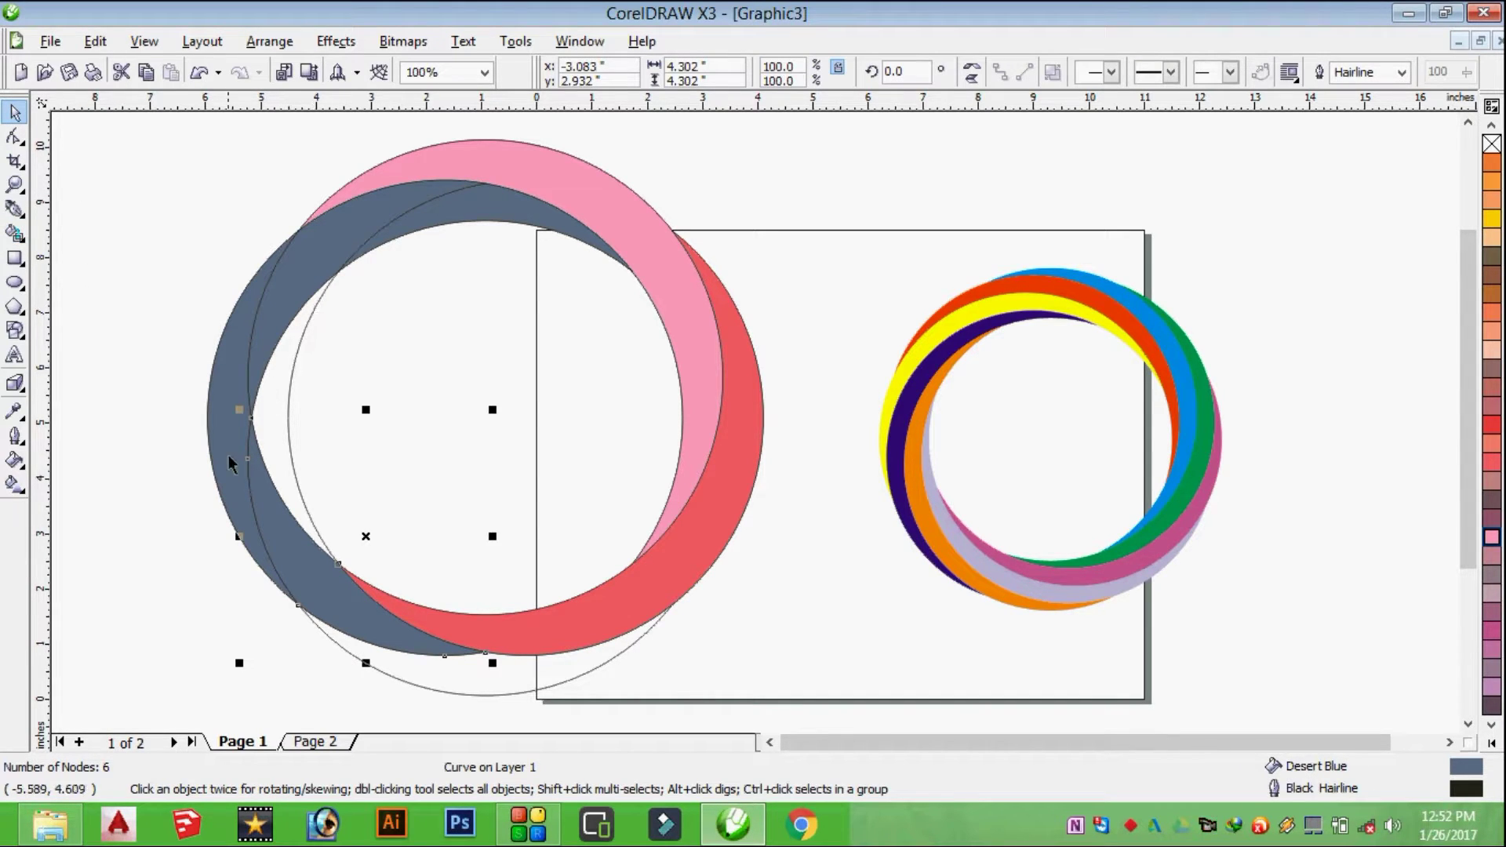
left_click(219, 388, "shift")
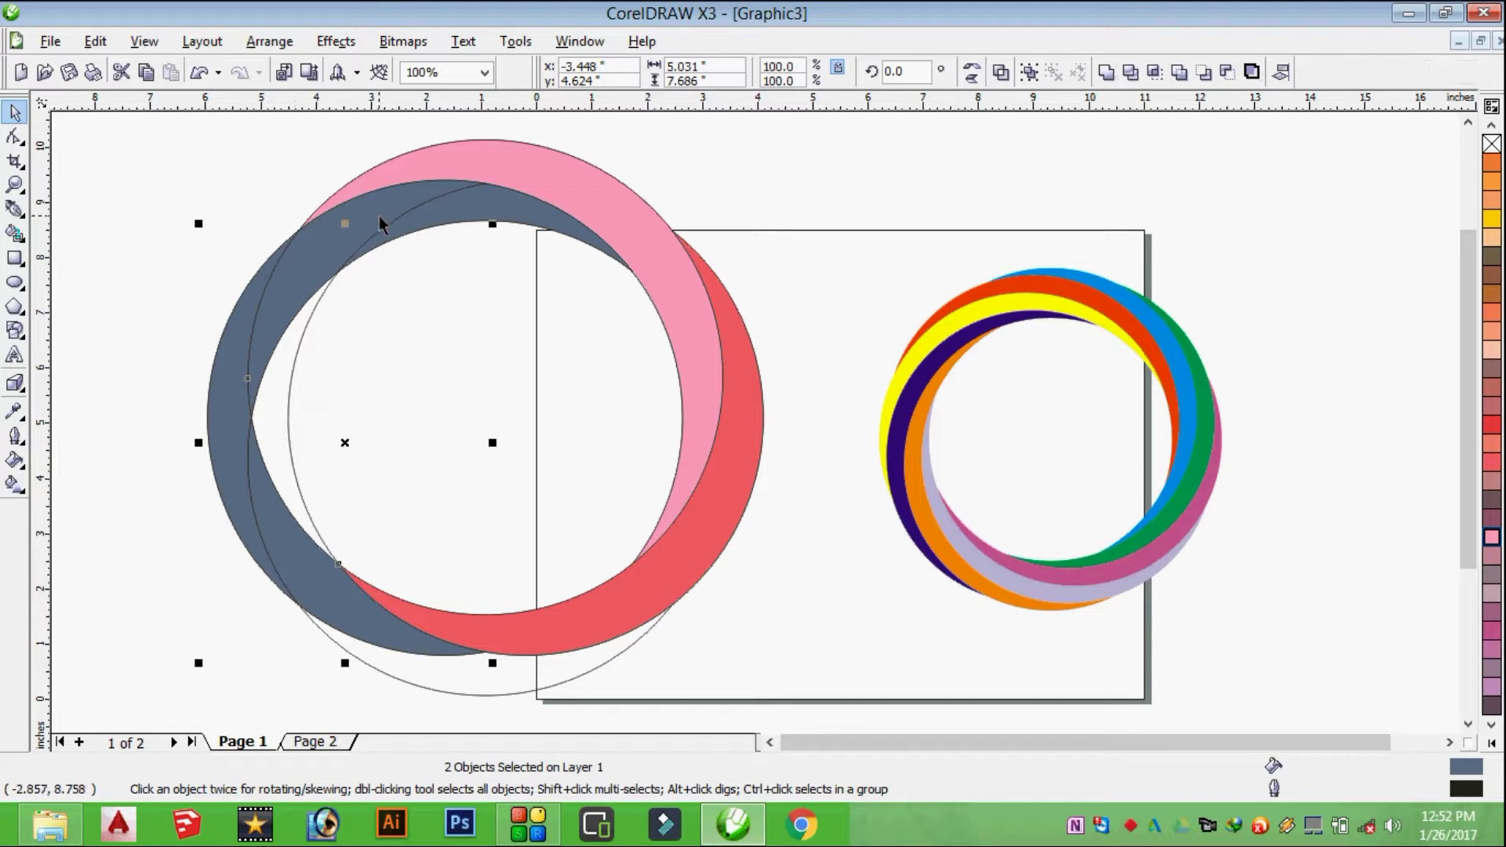
left_click(382, 215, "shift")
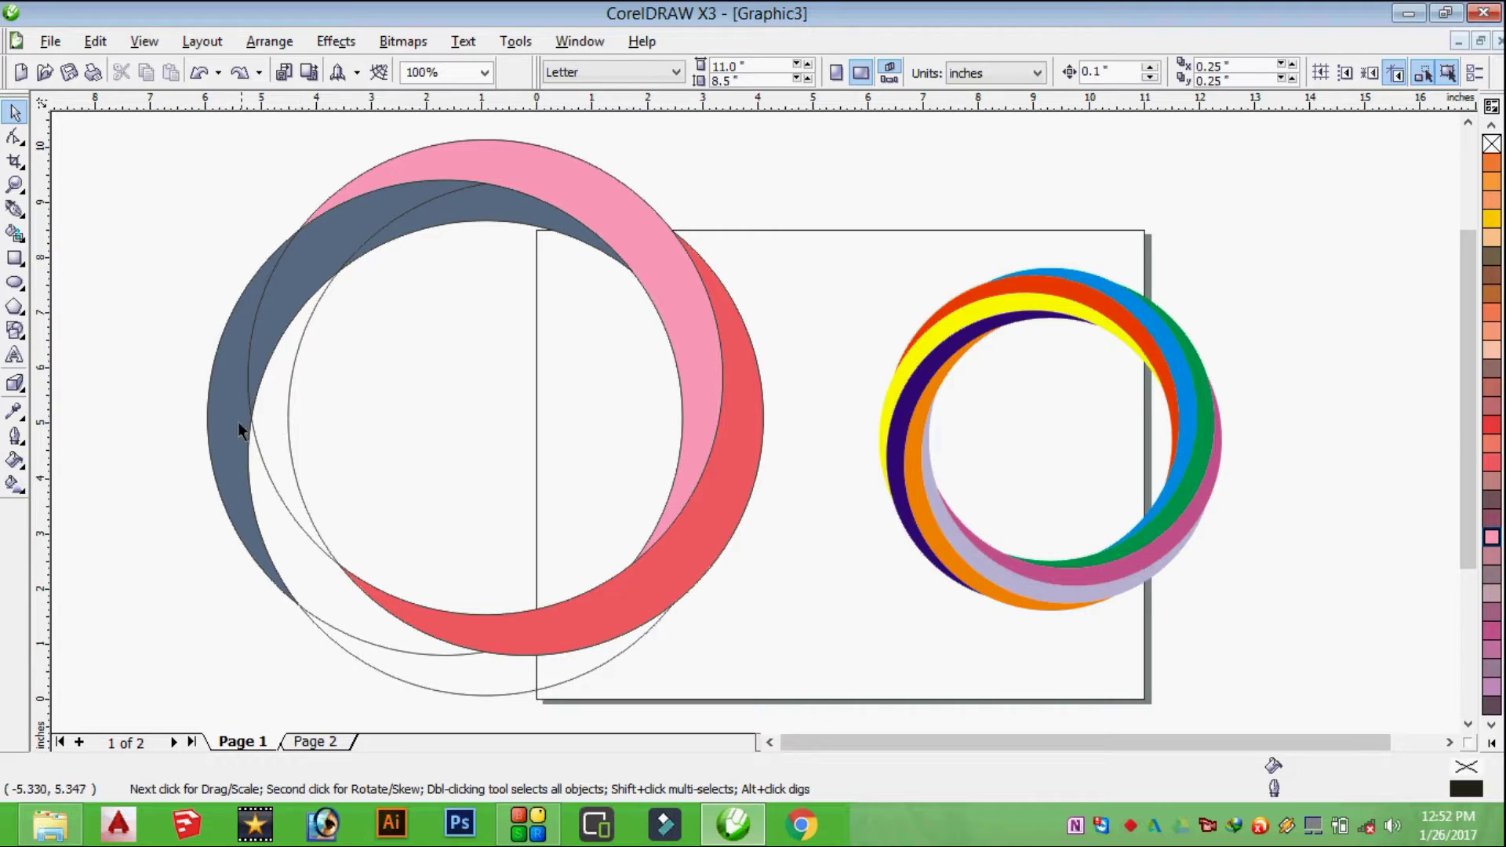
Step: Weld the three pieces of the upper-left crescent into one curve and colour it Deep Yellow
left_click(294, 392)
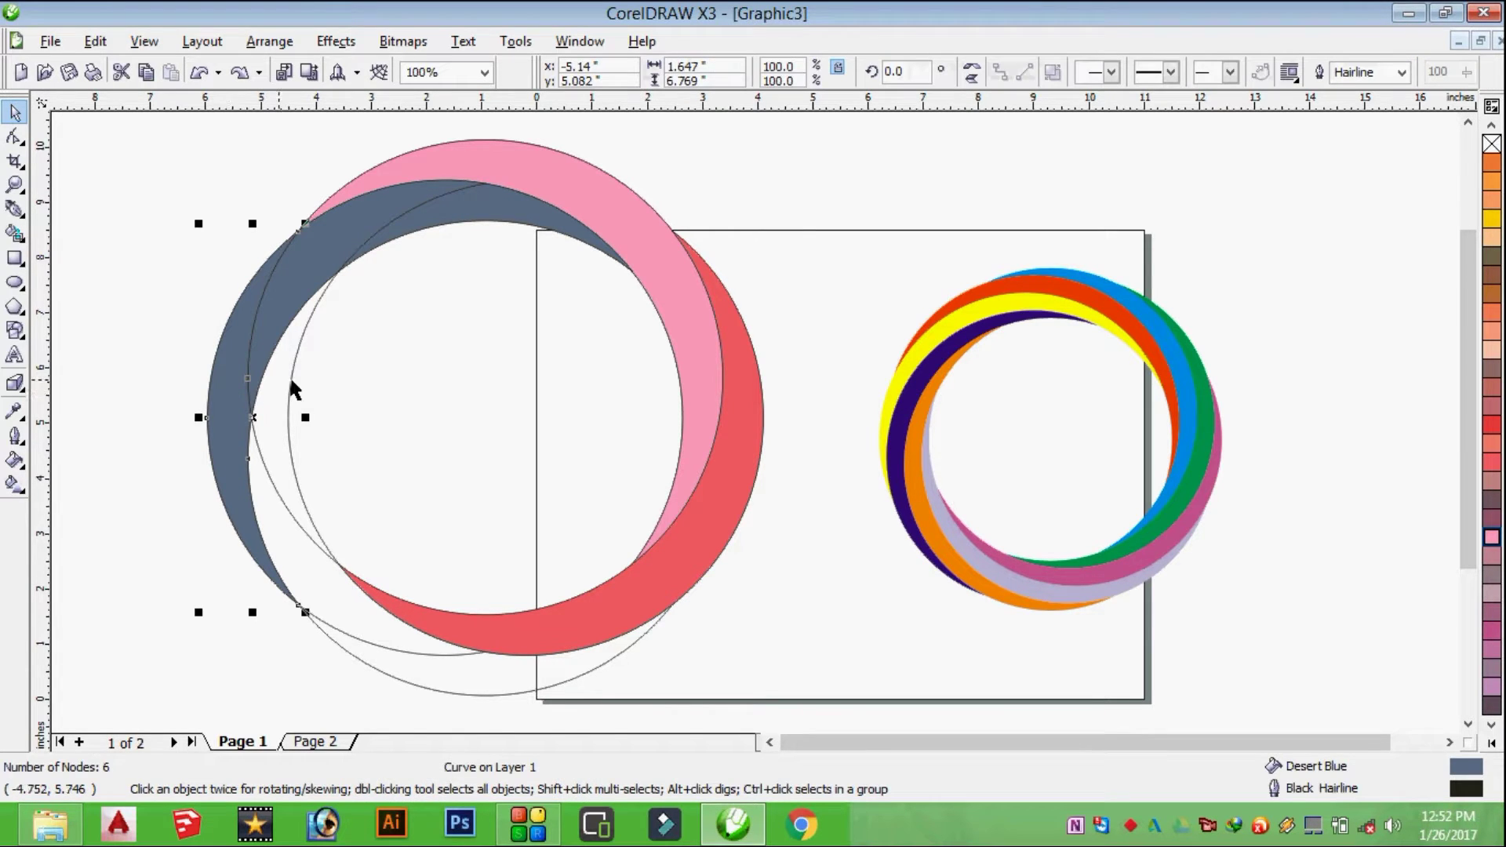
left_click(345, 241, "shift")
left_click(480, 213, "shift")
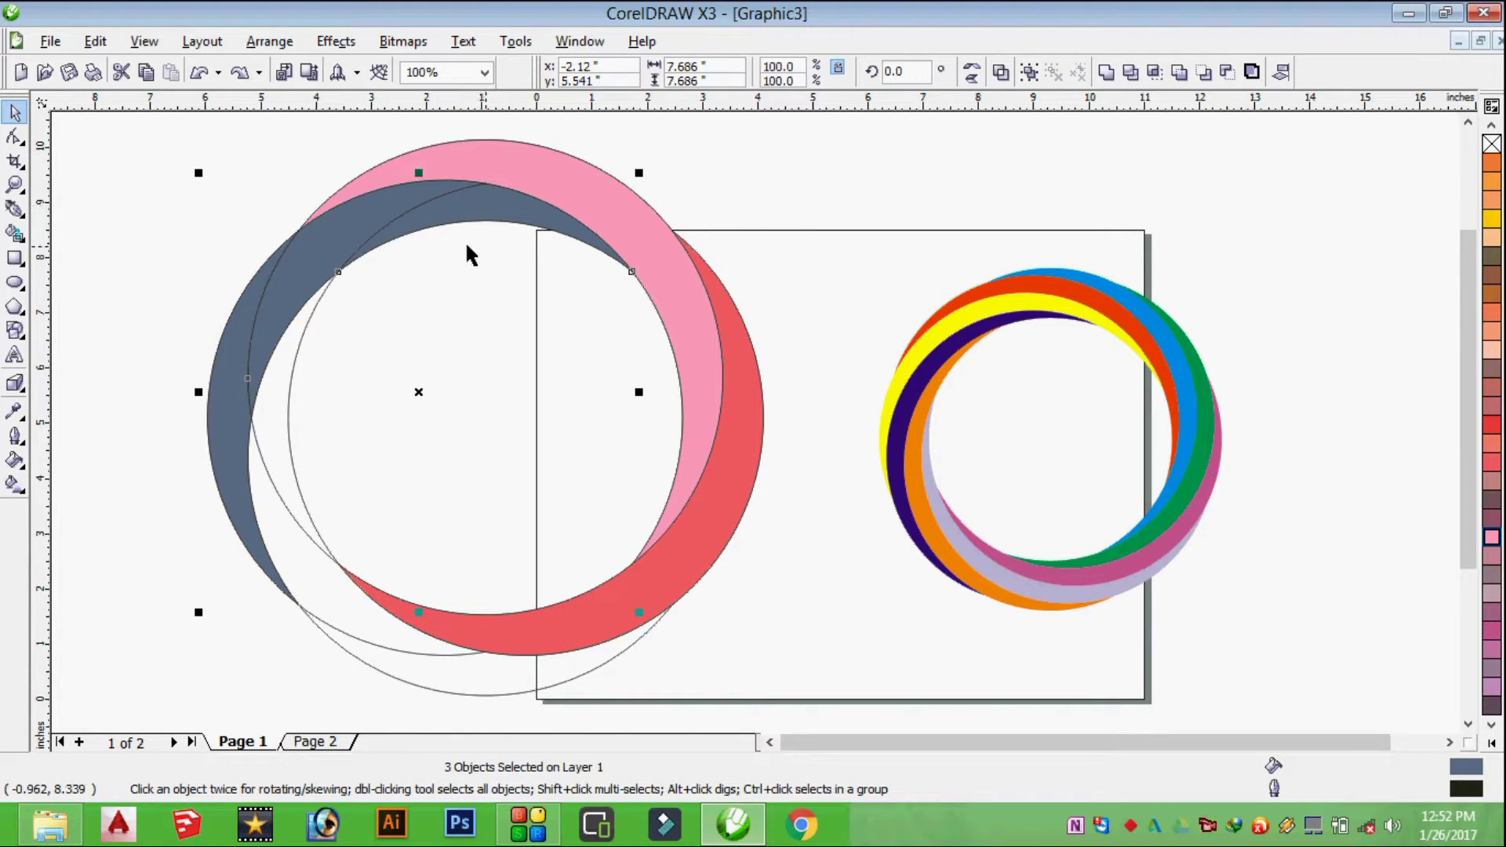
left_click(1131, 72)
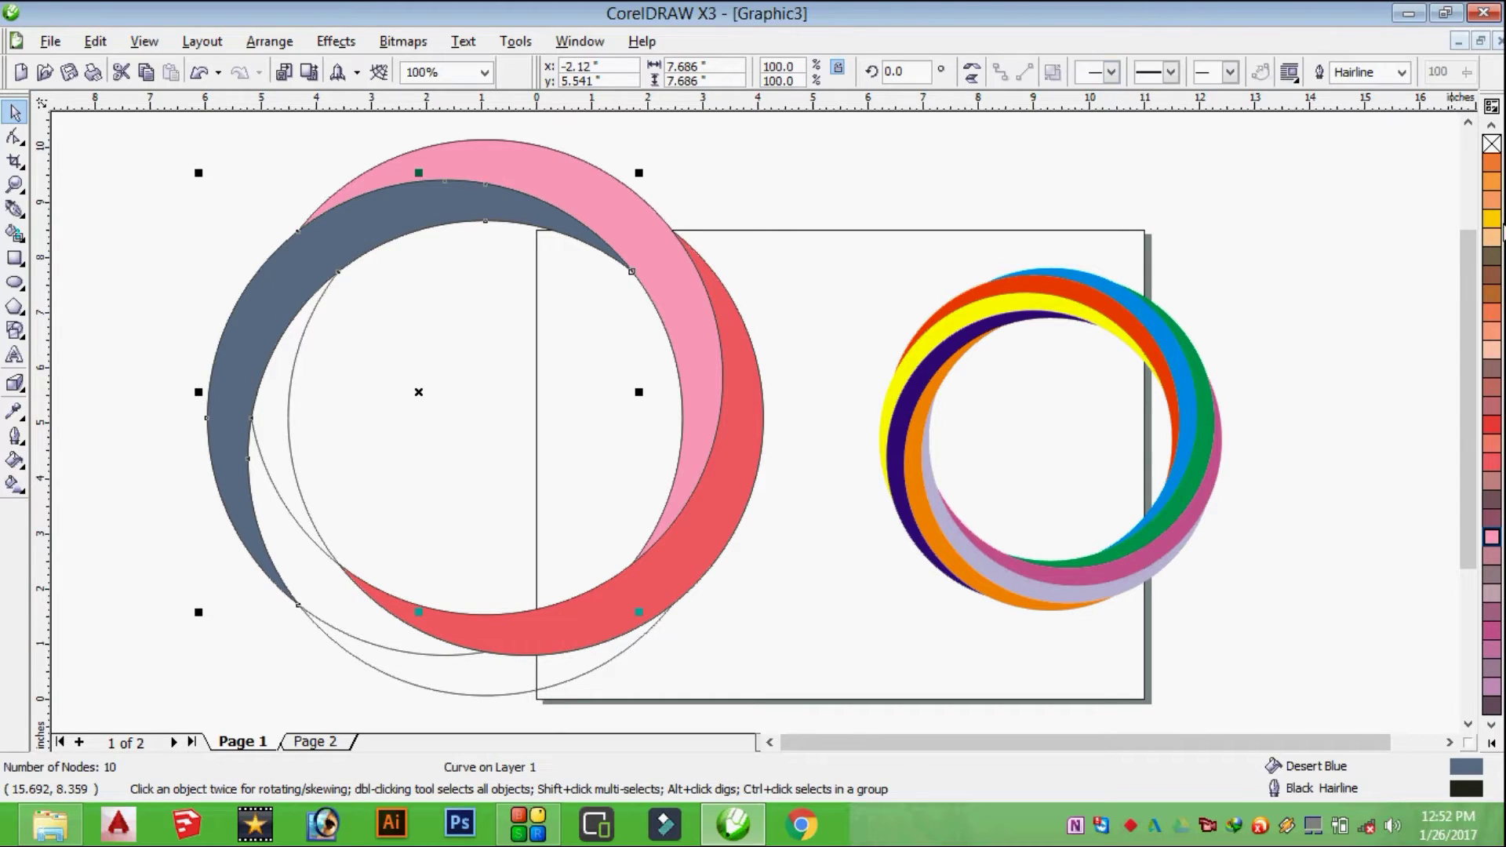
left_click(1492, 219)
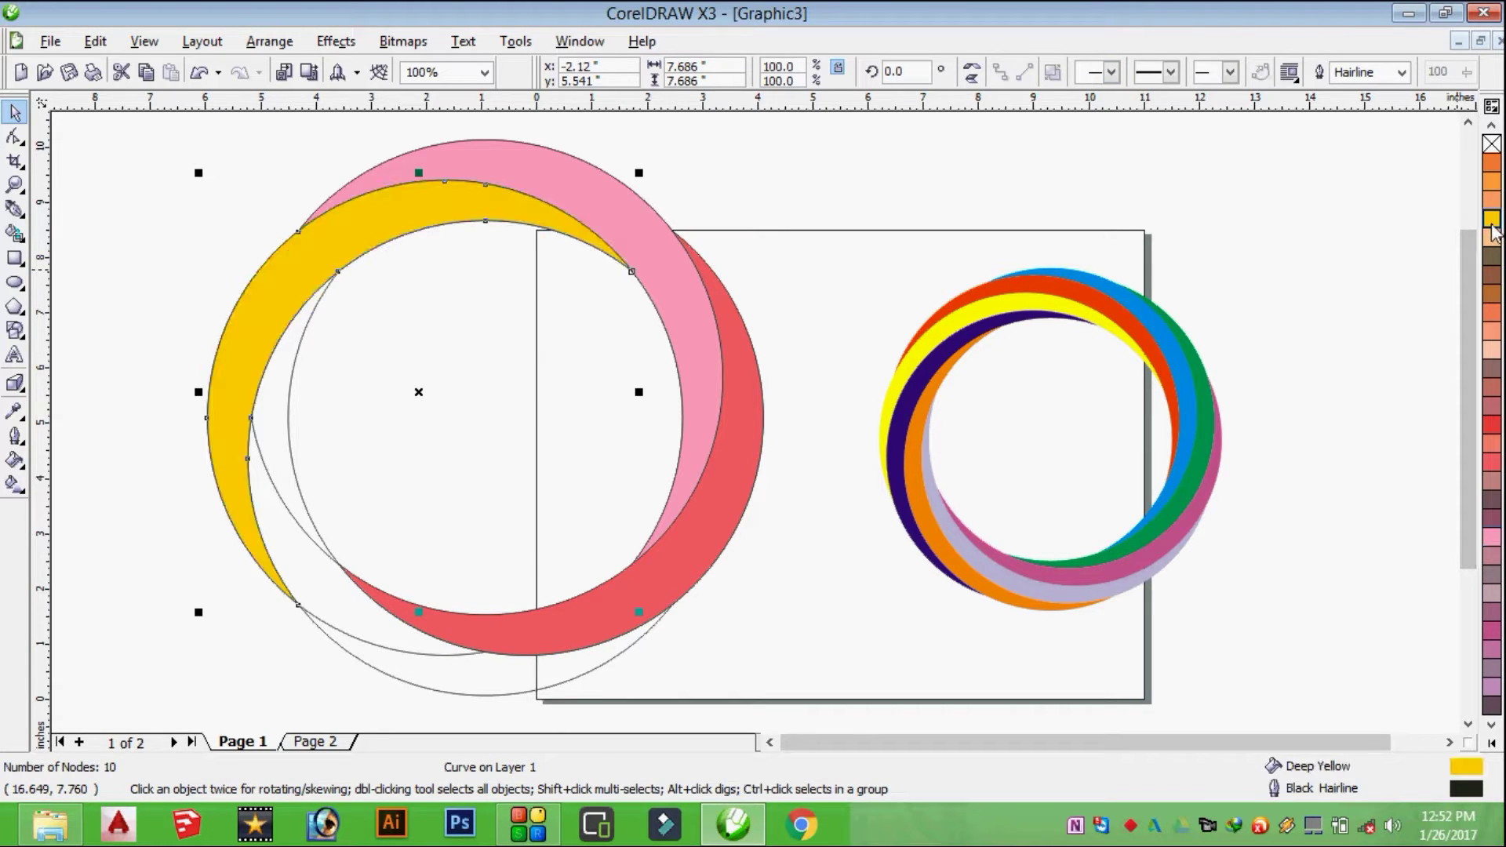
Step: Smart Fill the bottom, lower-left and inner-left regions with Desert Blue and weld them into one lower-left crescent
left_click(15, 234)
left_click(461, 681)
left_click(284, 455)
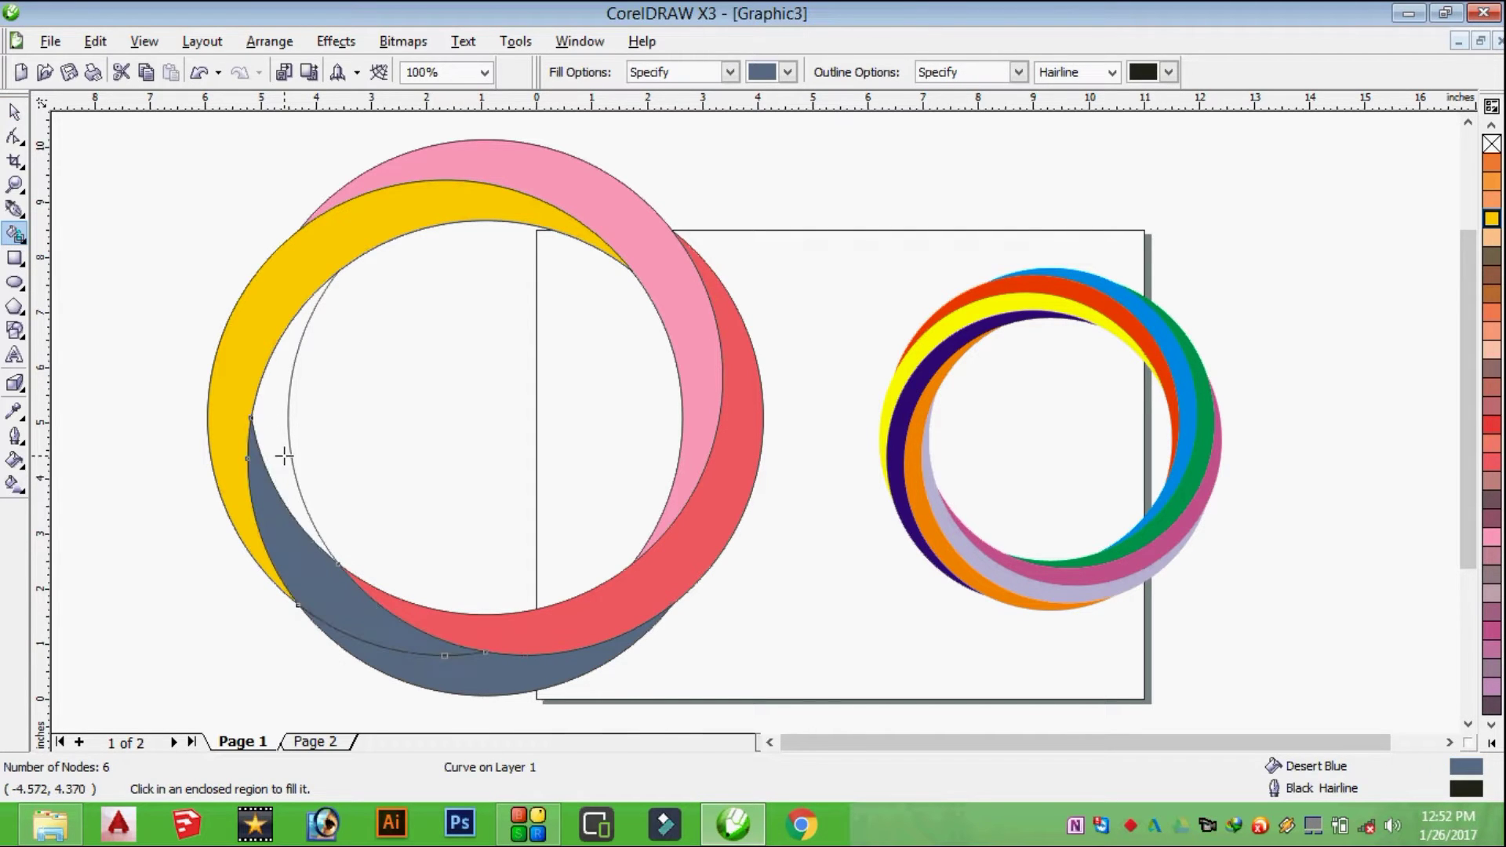
left_click(282, 459)
left_click(14, 112)
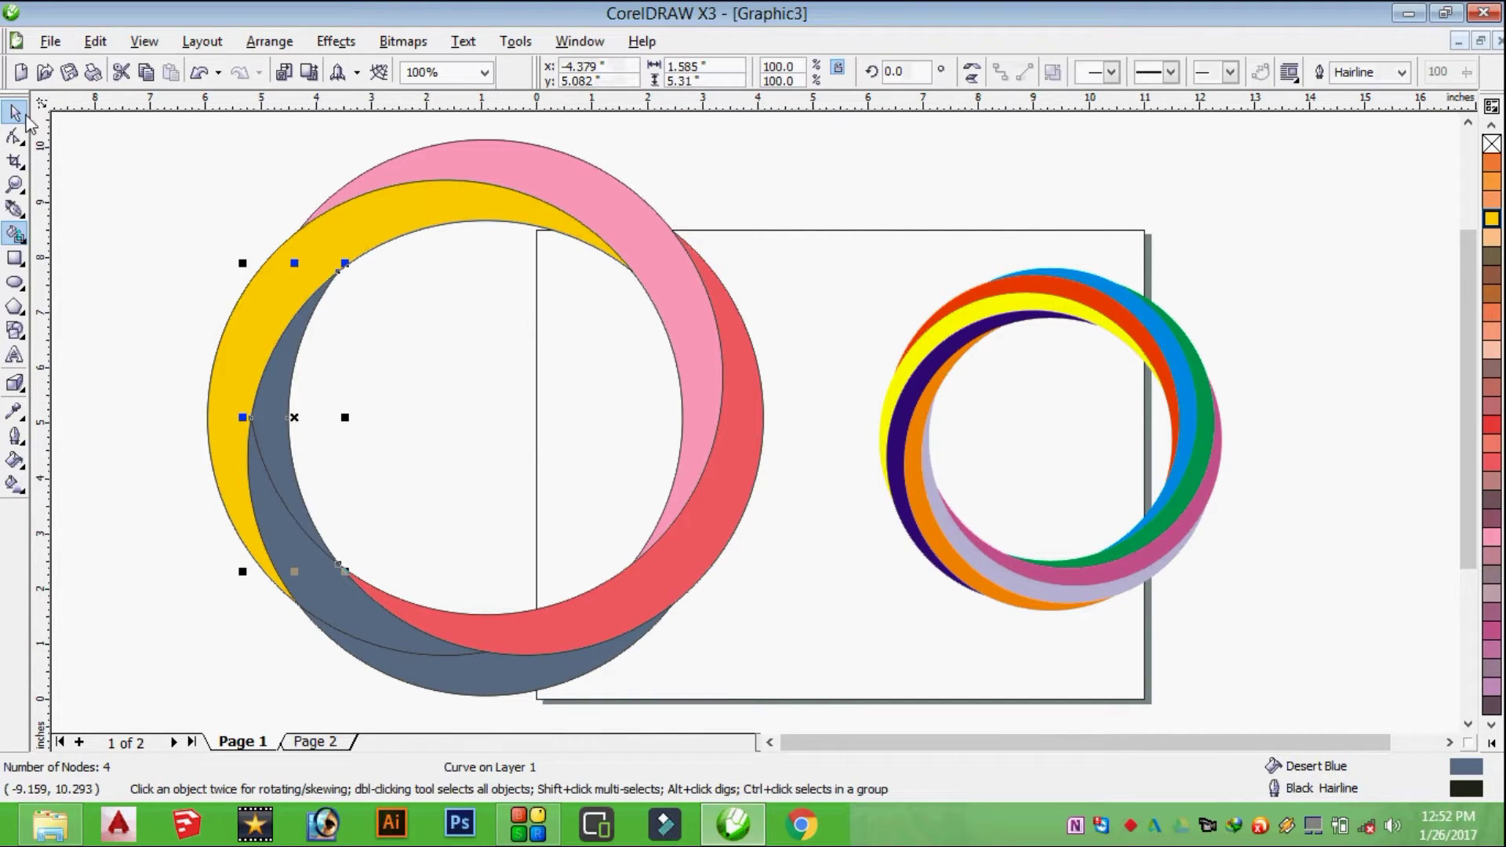
left_click(323, 604, "shift")
left_click(442, 681, "shift")
left_click(577, 676, "shift")
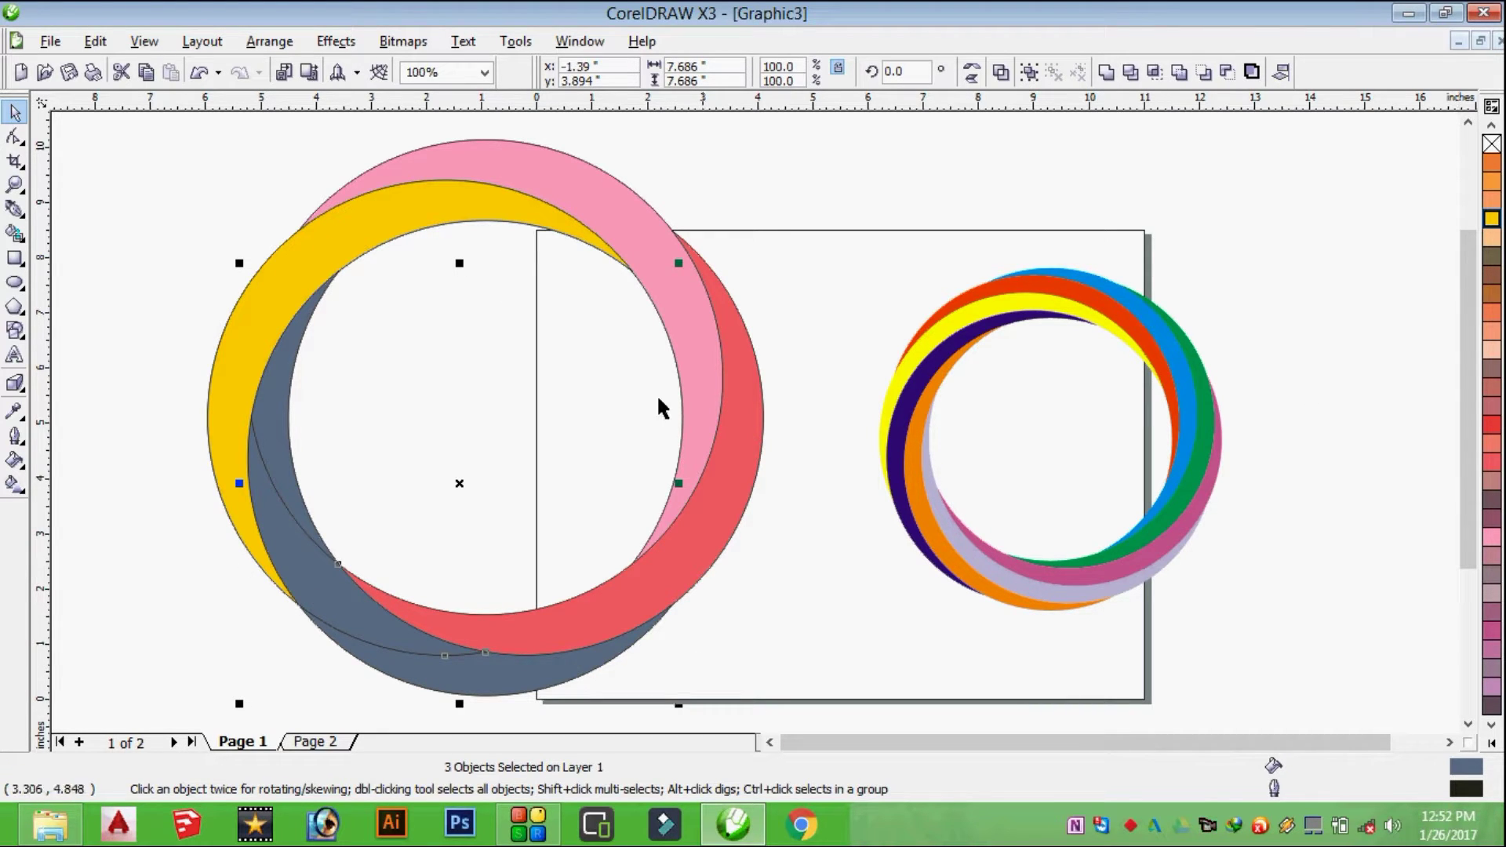
left_click(1107, 72)
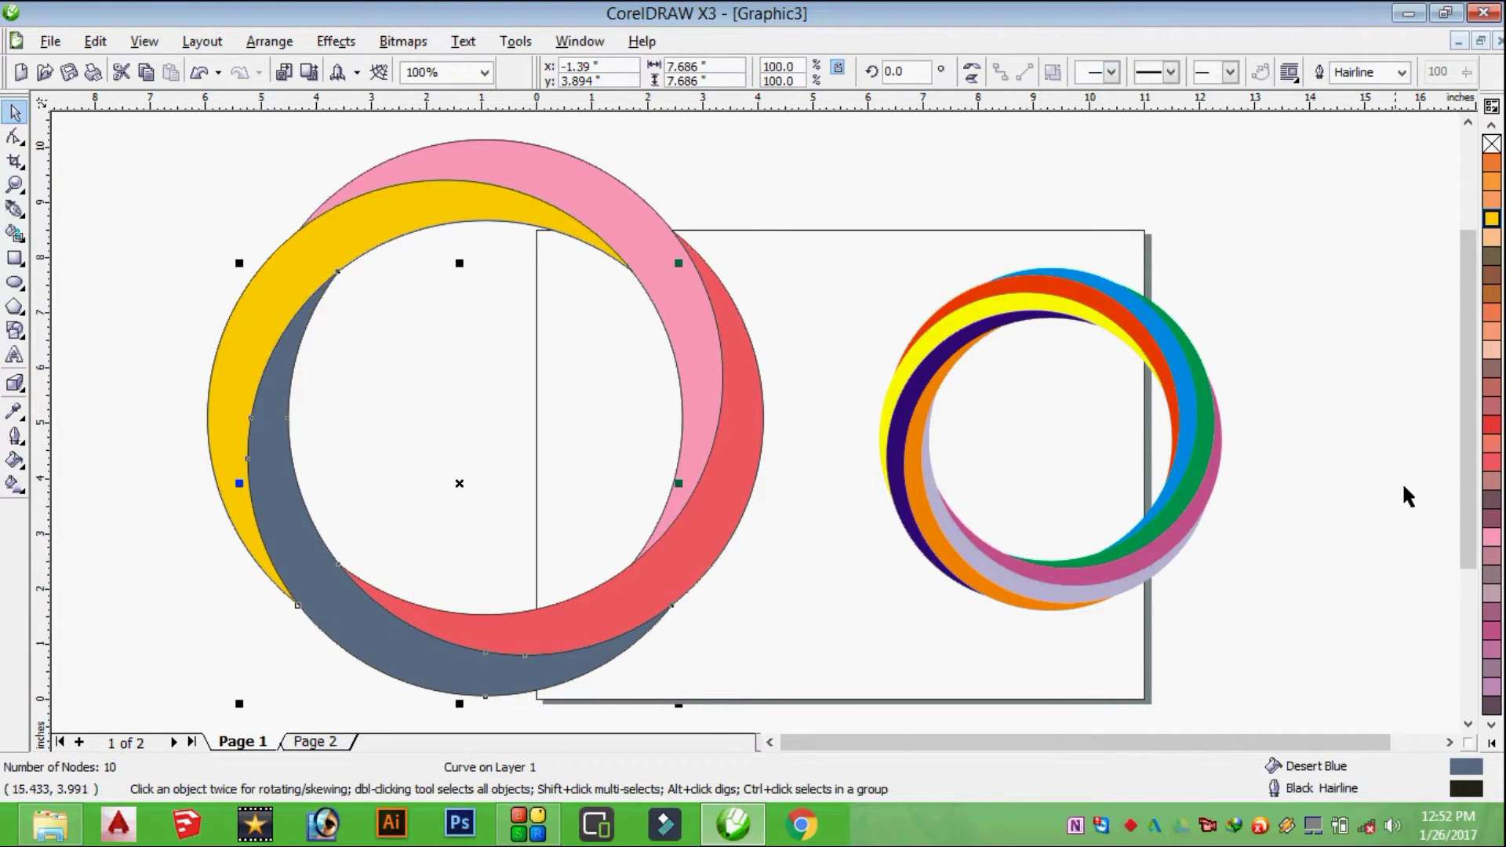
Step: Try a Chartreuse fill on the lower-left crescent
left_click_drag(1469, 497, 1471, 559)
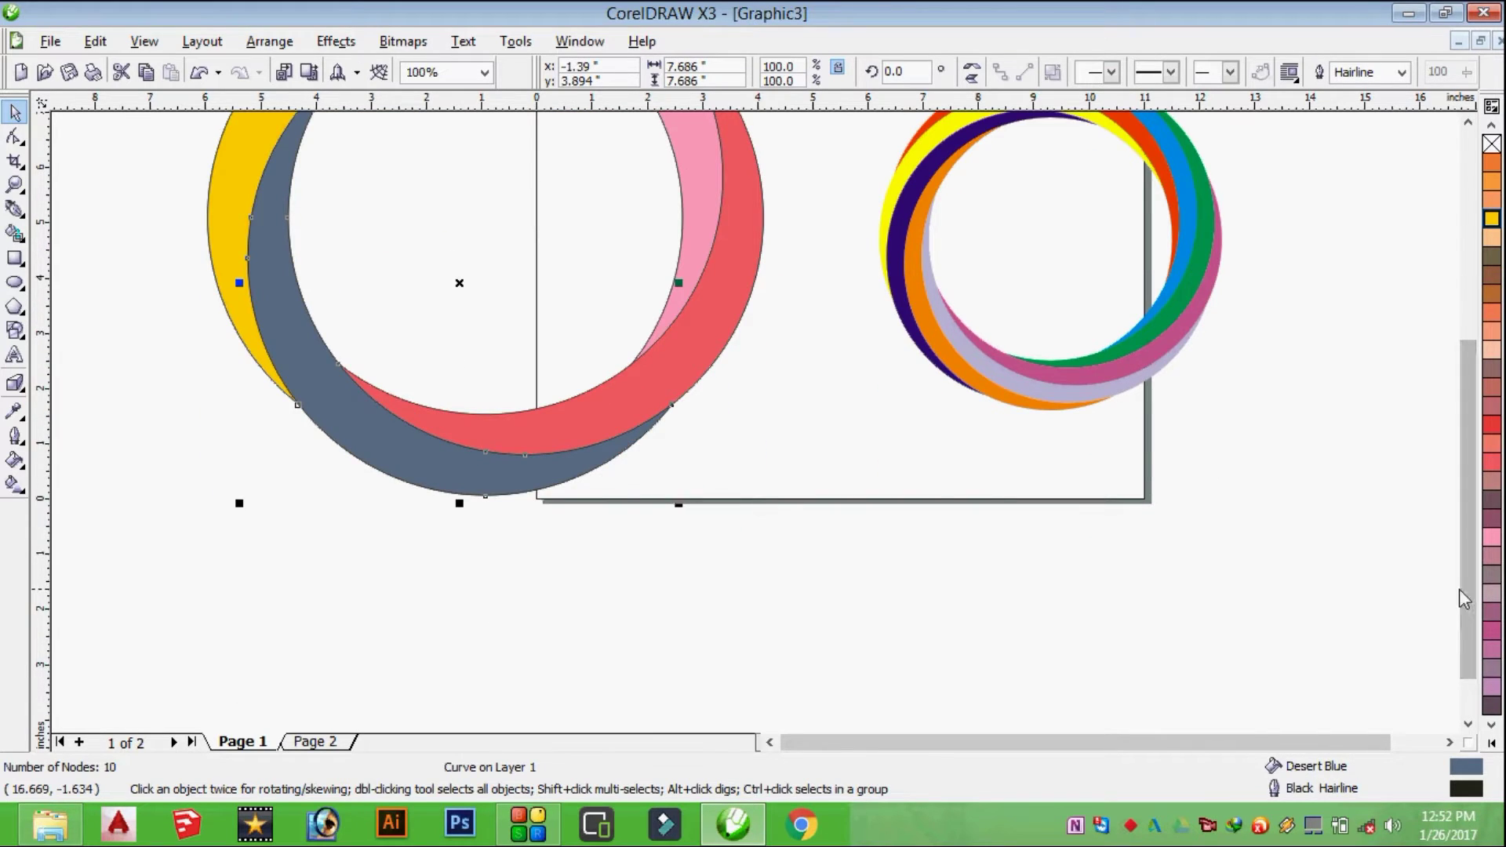
scroll(1473, 734, "up", 3)
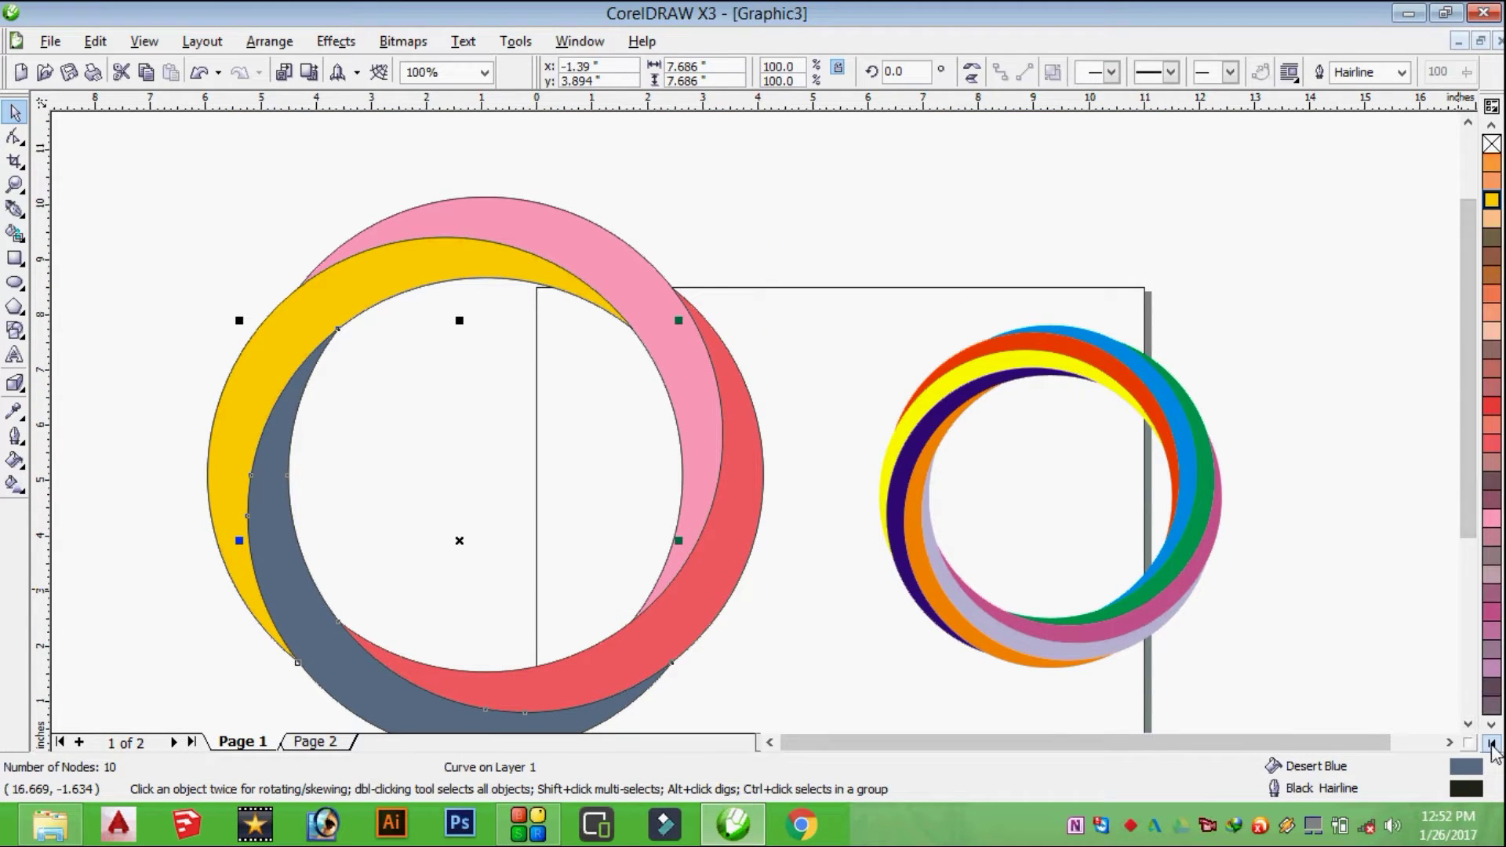
left_click(1492, 743)
left_click(1466, 406)
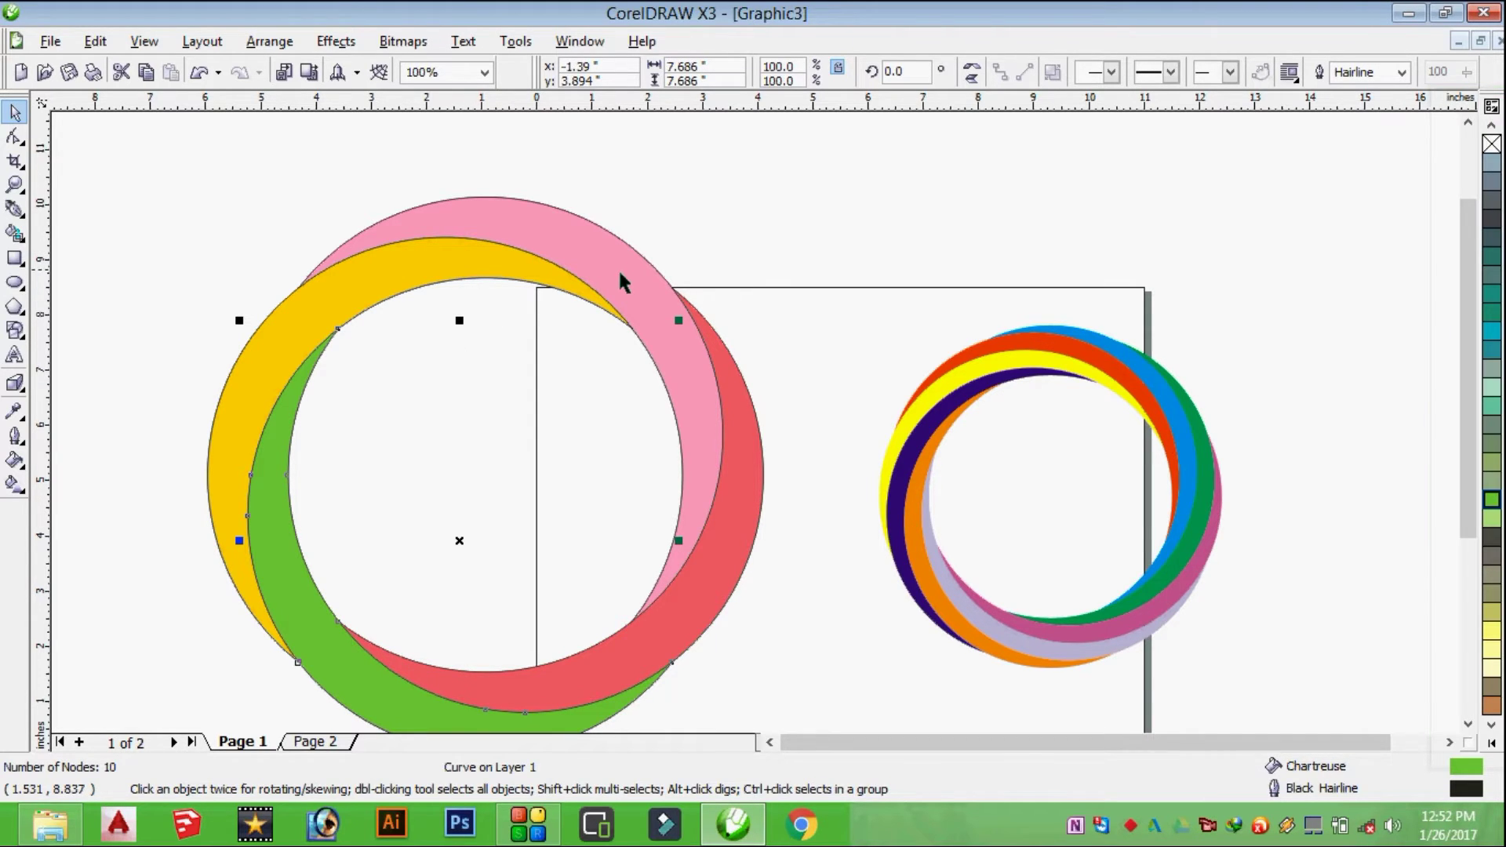
Step: Colour the lower-left crescent Cyan and the upper-right crescent Chartreuse
left_click(1491, 742)
left_click(1454, 373)
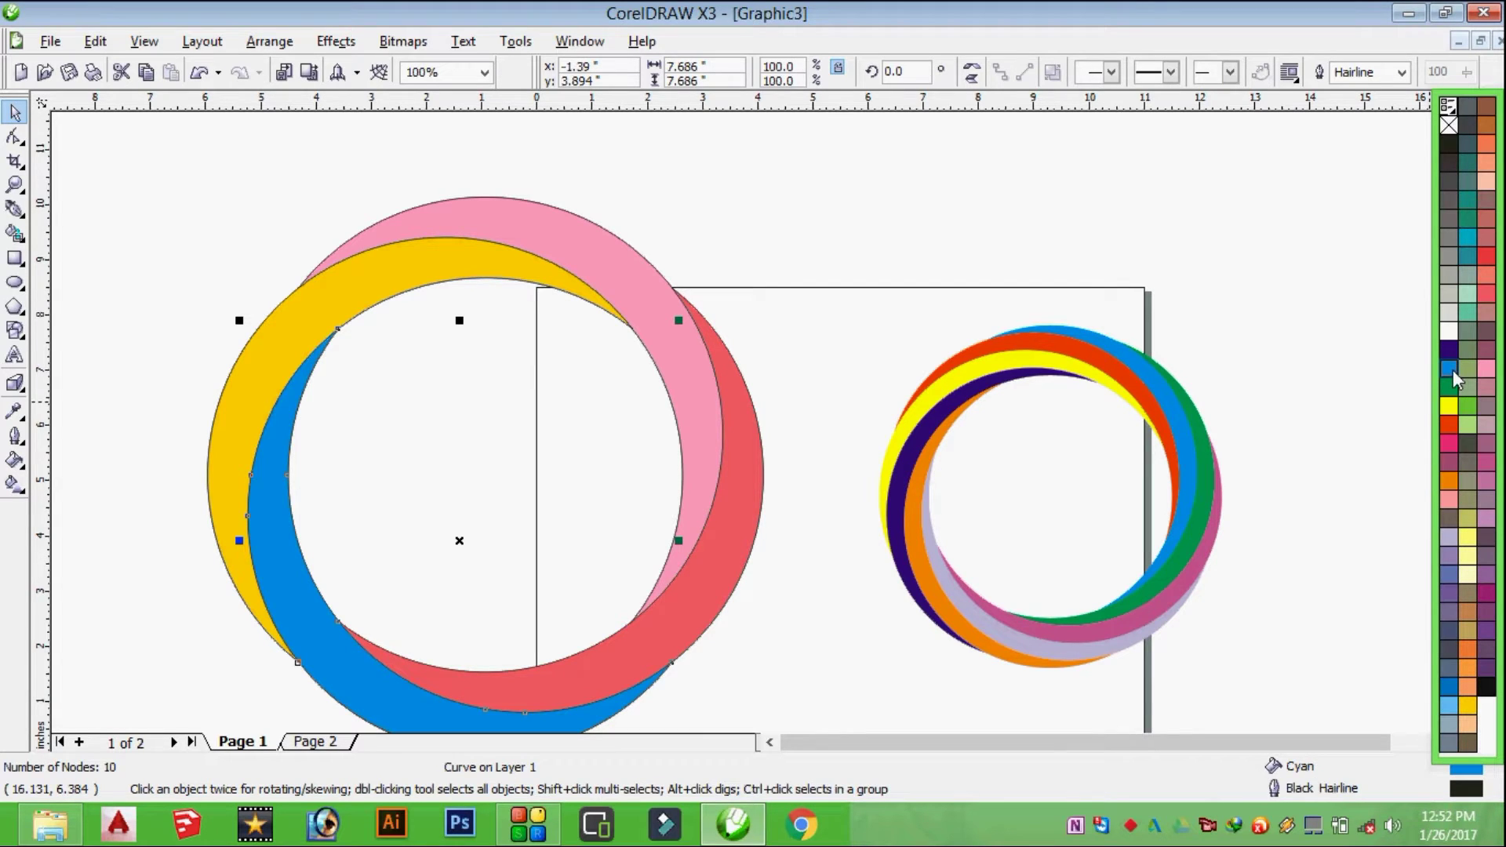
left_click(589, 257)
left_click(1492, 742)
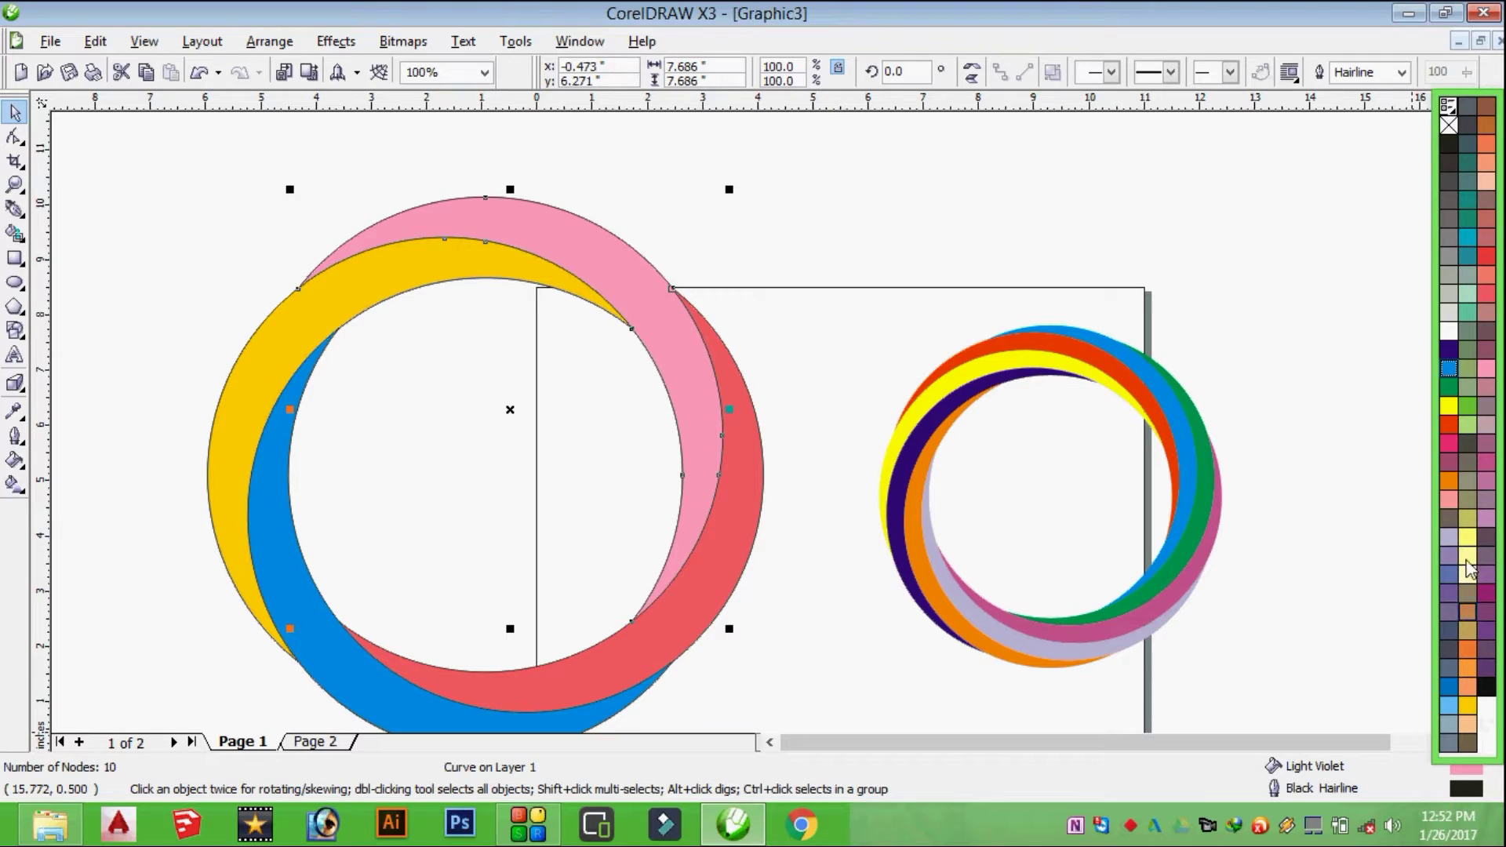
left_click(1468, 411)
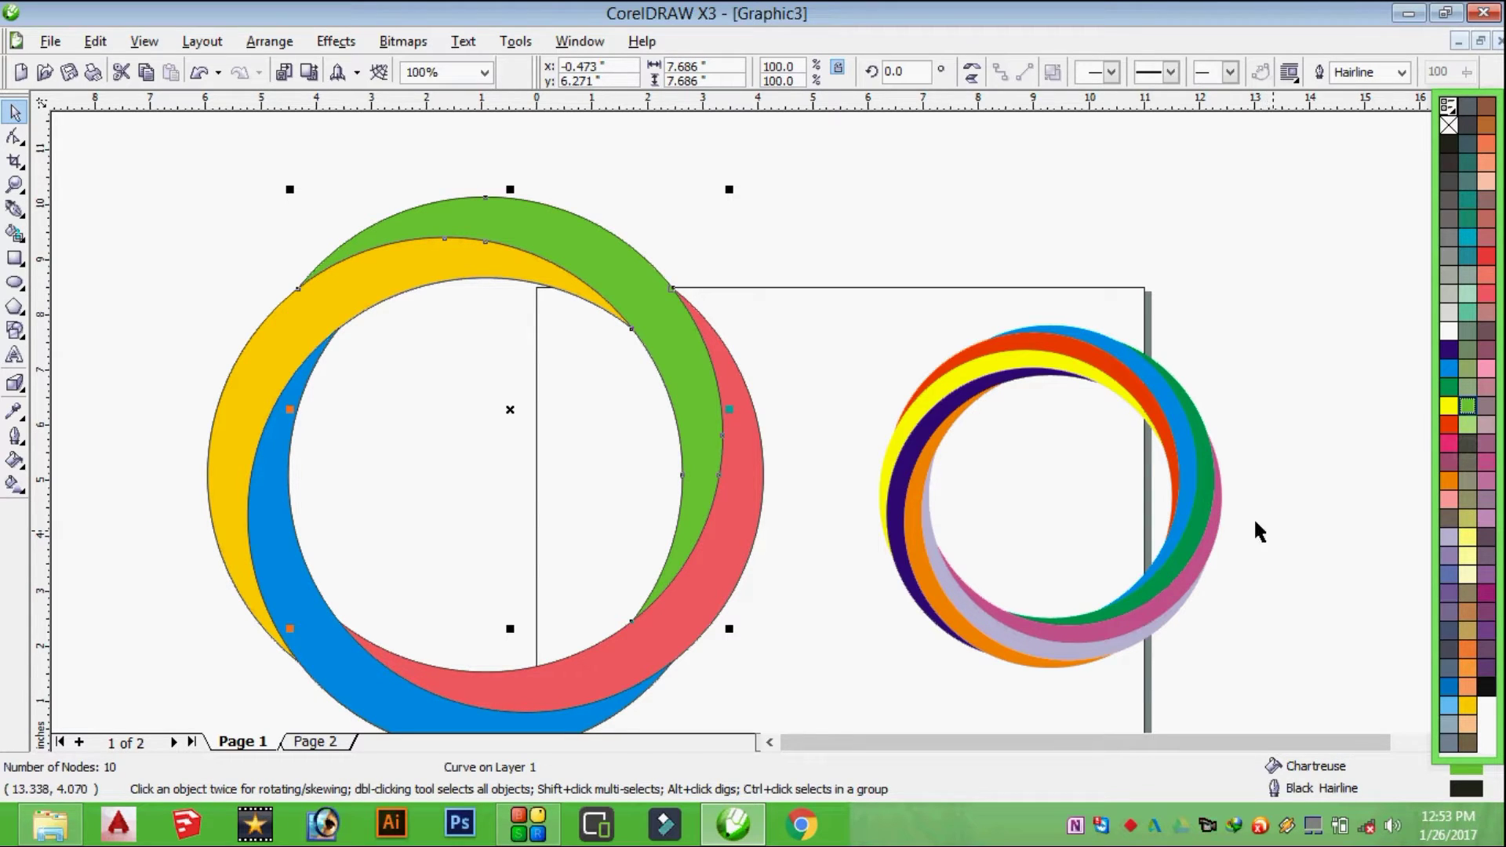
Step: Colour the lower-right crescent of the large ring Yellow
key("F10")
left_click(720, 582)
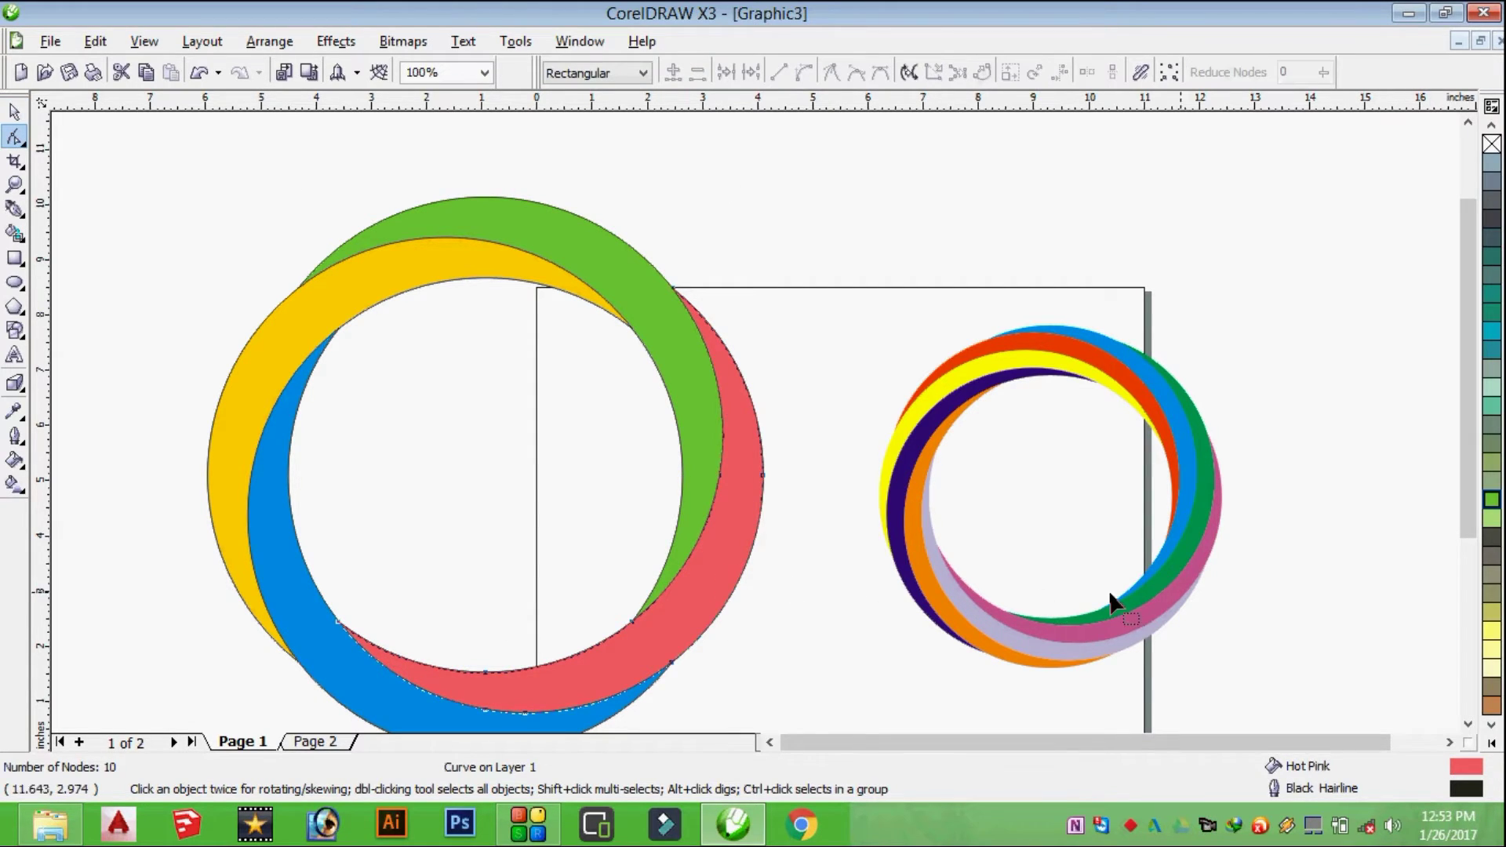
left_click(15, 112)
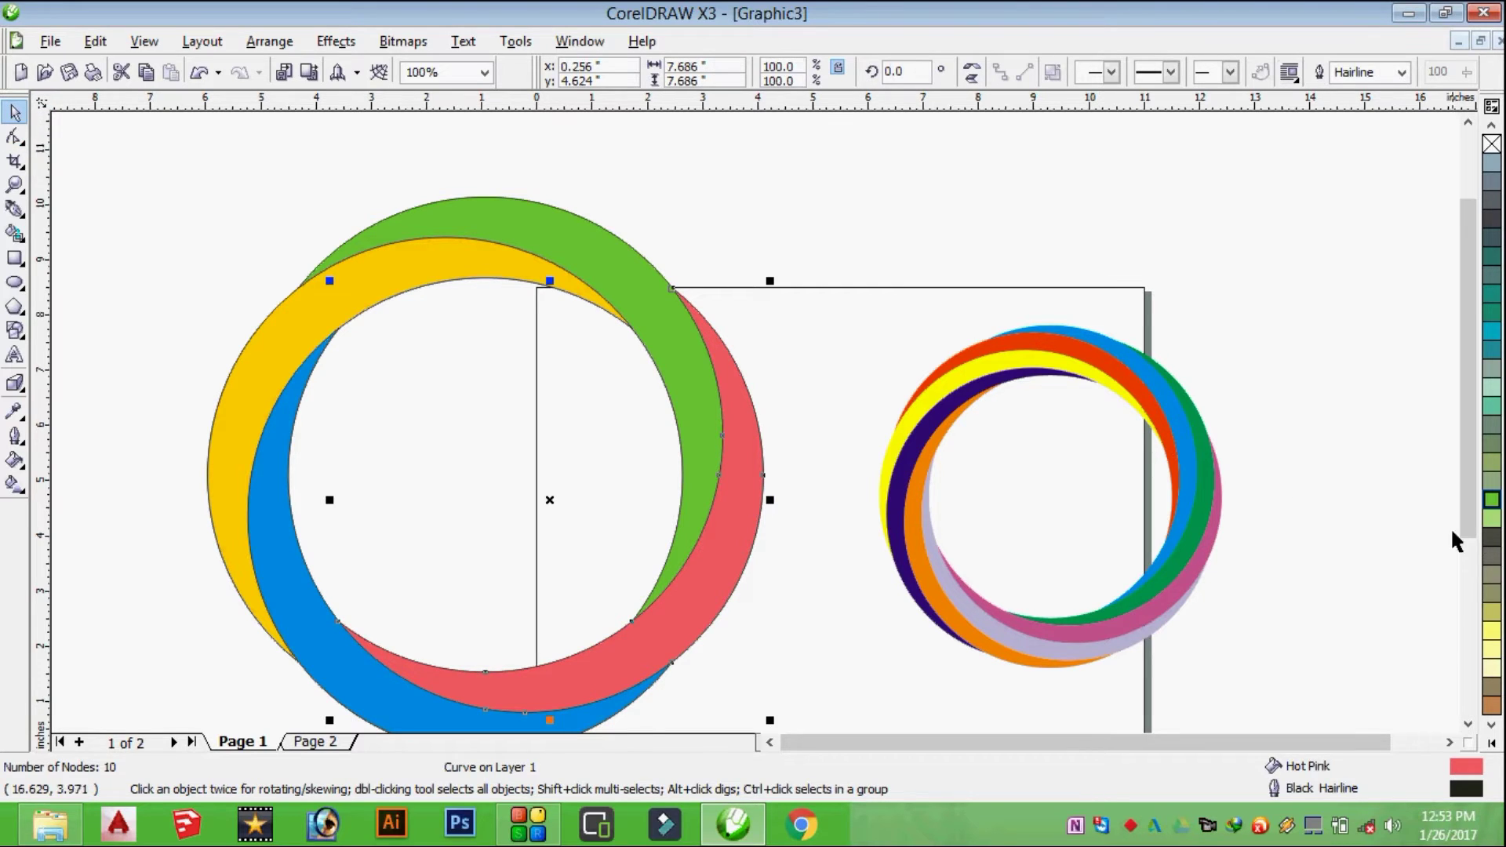
left_click(1493, 743)
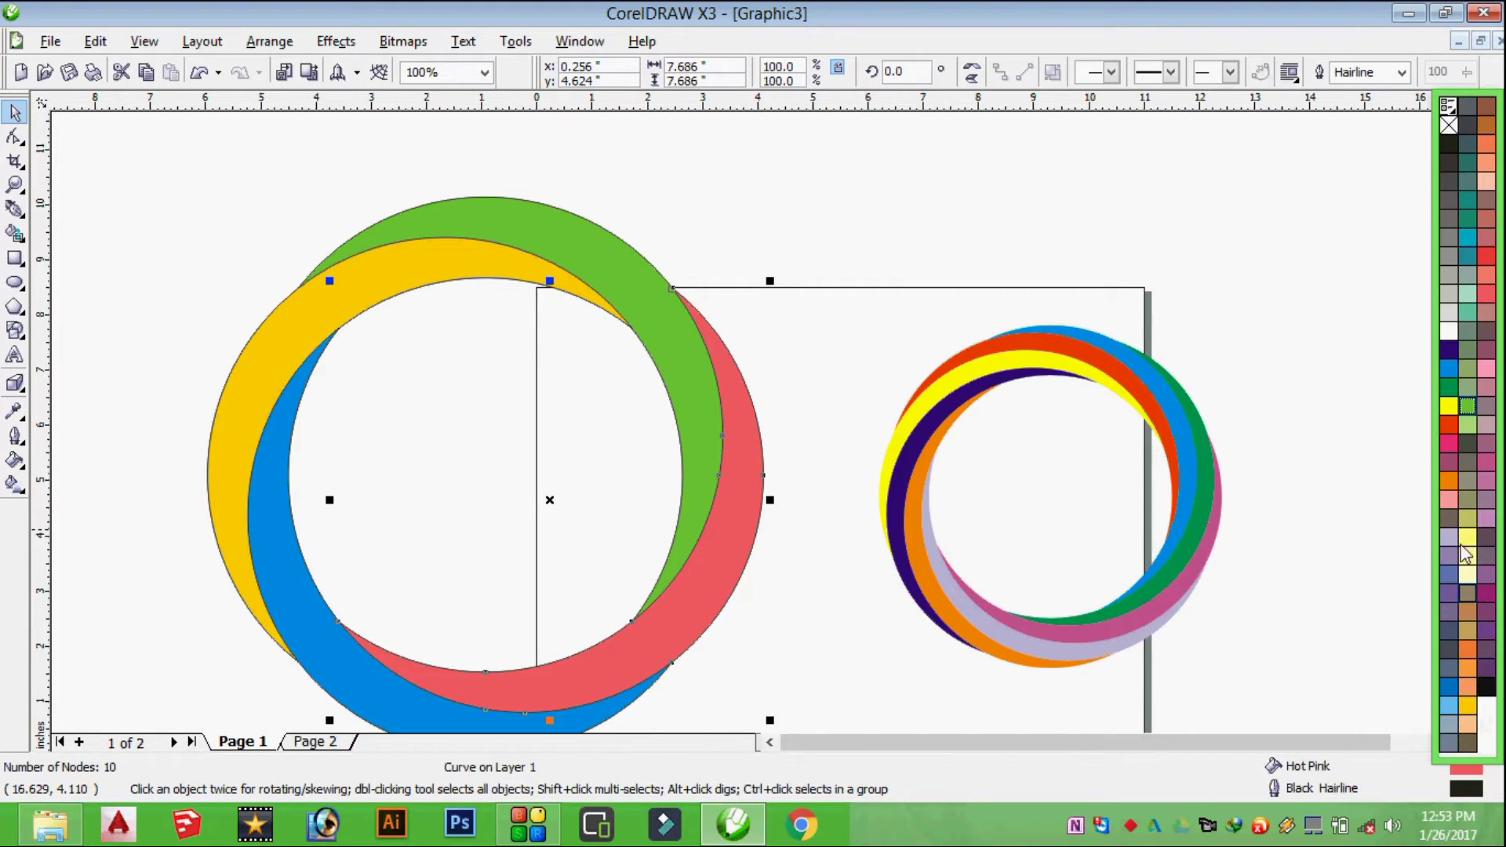
left_click(1449, 424)
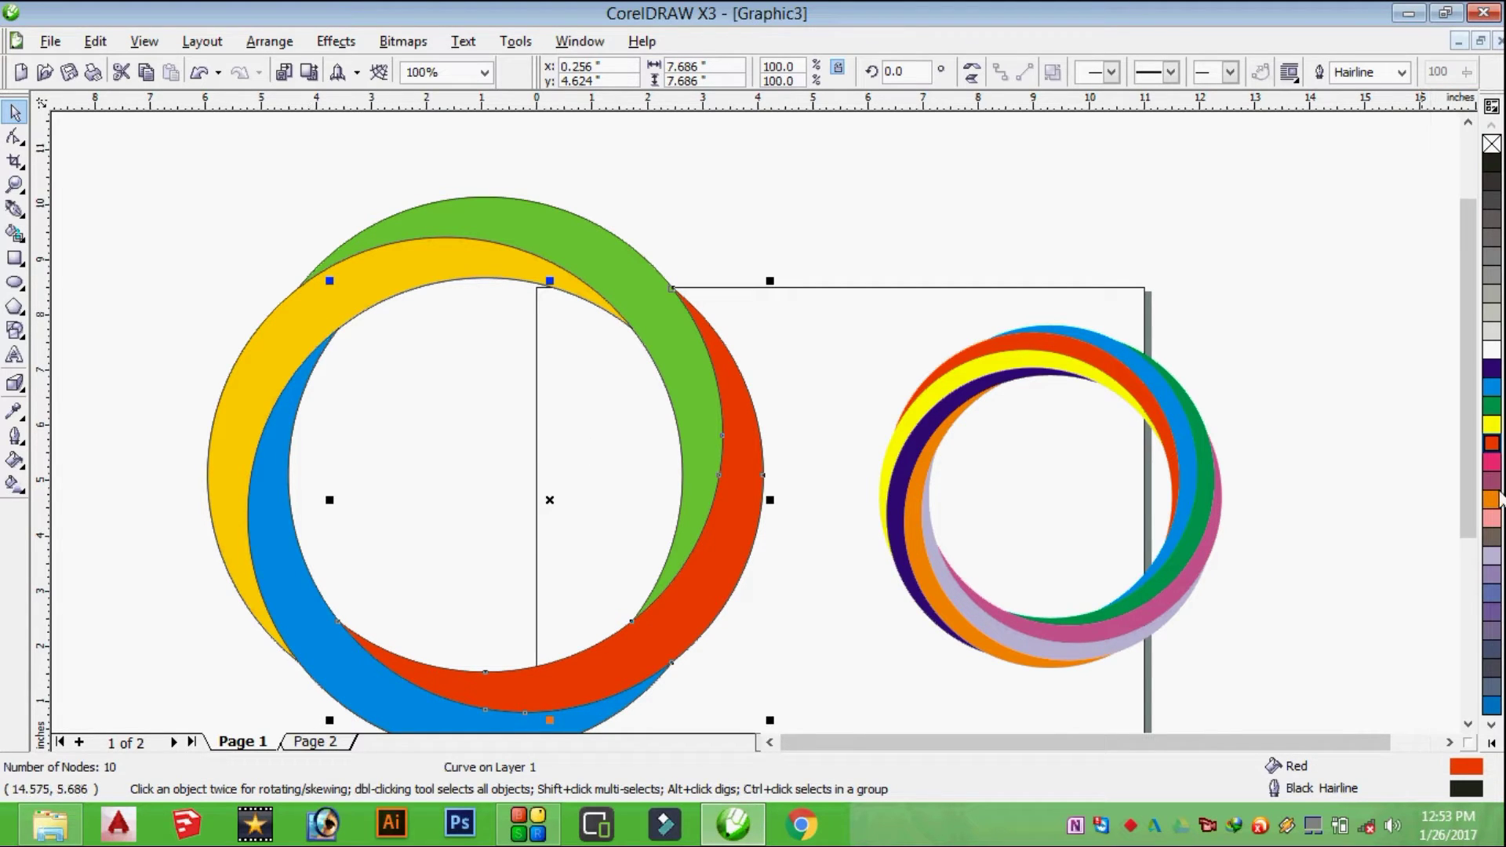
left_click(1490, 428)
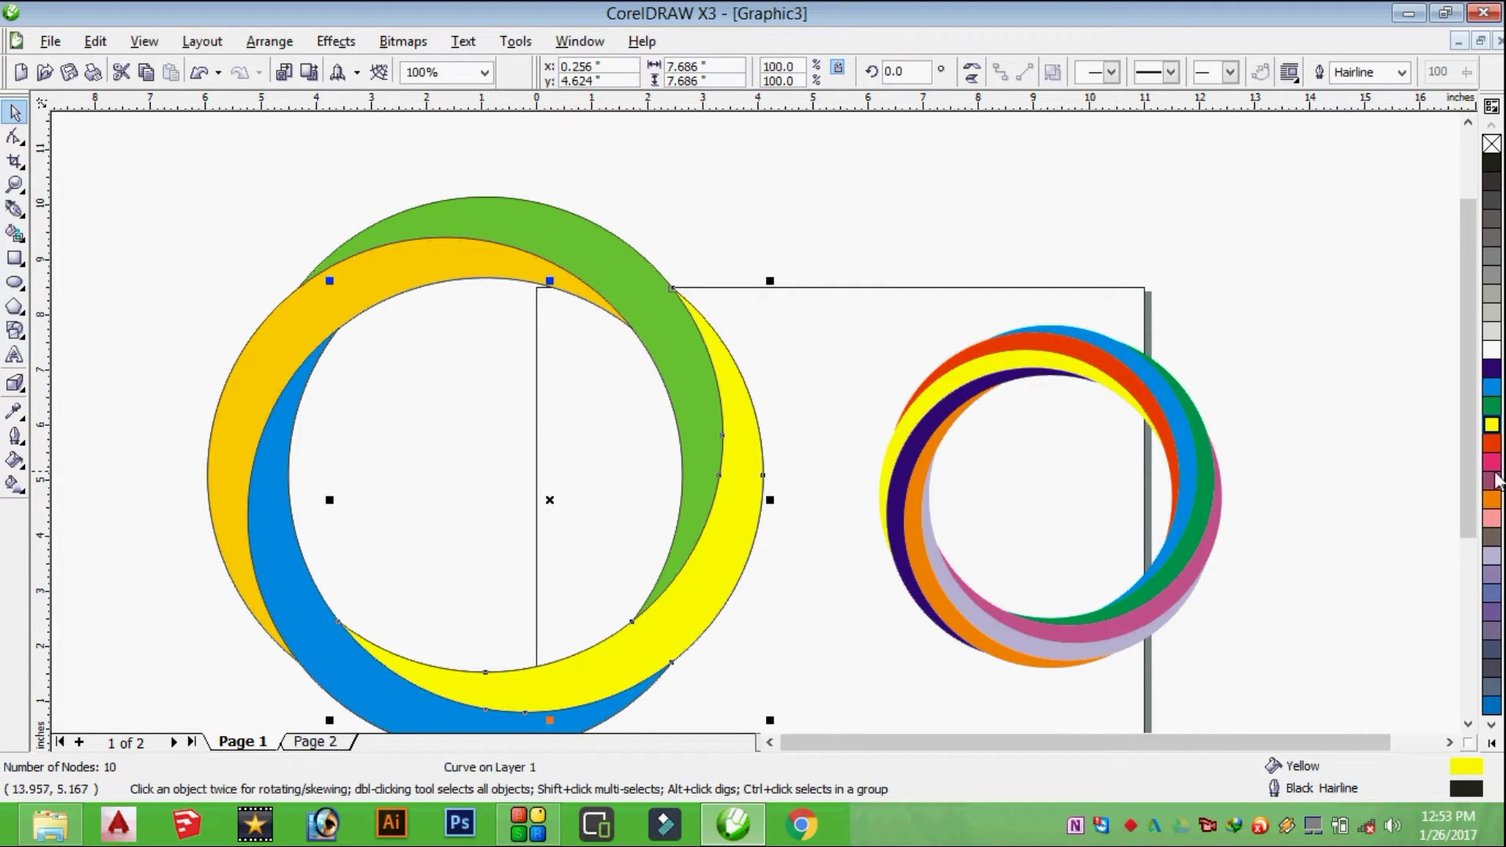
Step: Recolour the upper-left crescent of the large ring Red
left_click(346, 292)
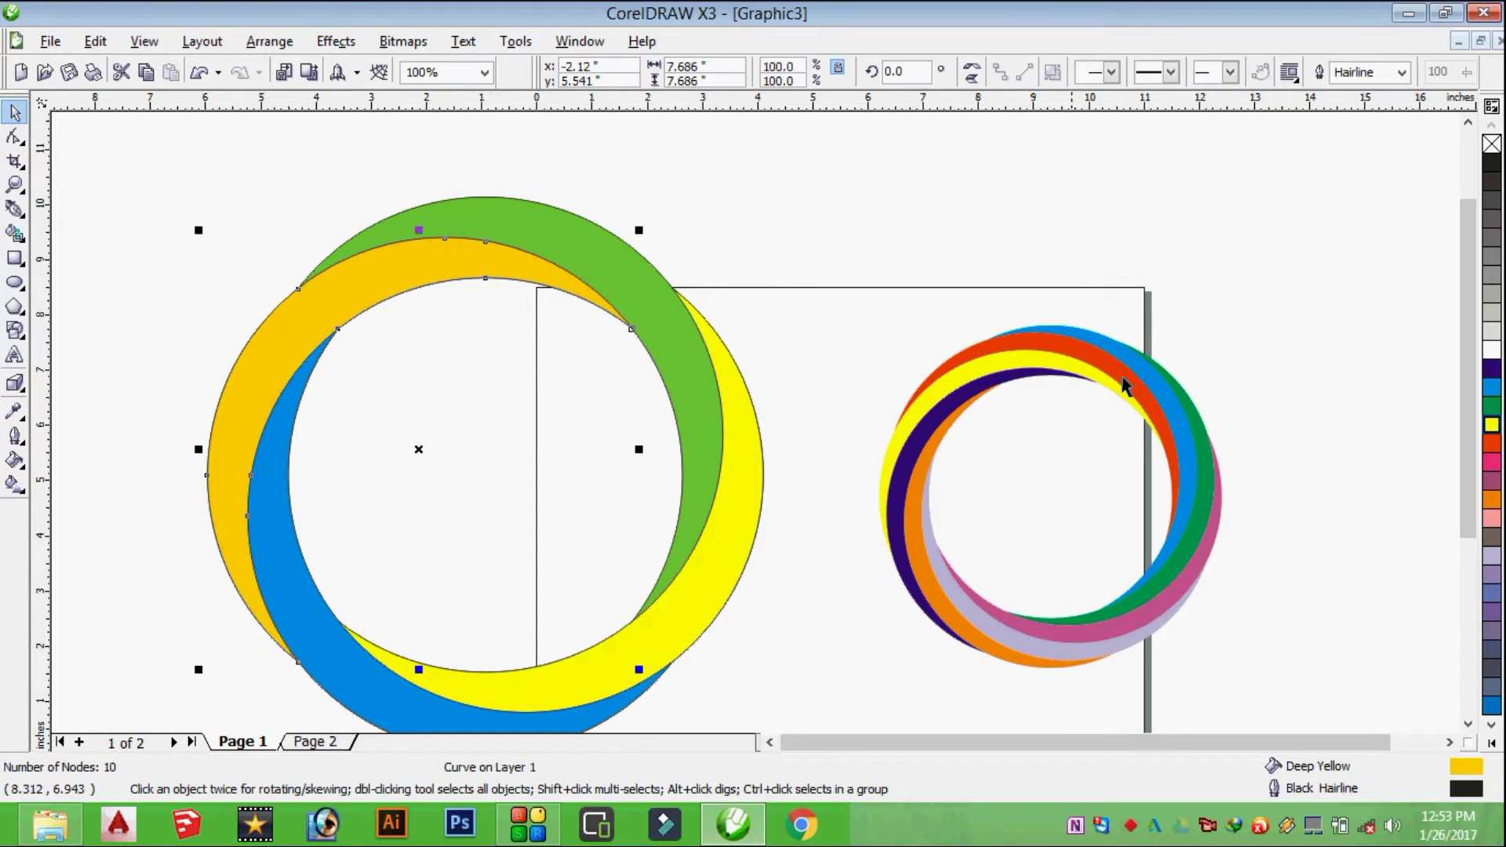
left_click(1491, 443)
left_click(838, 318)
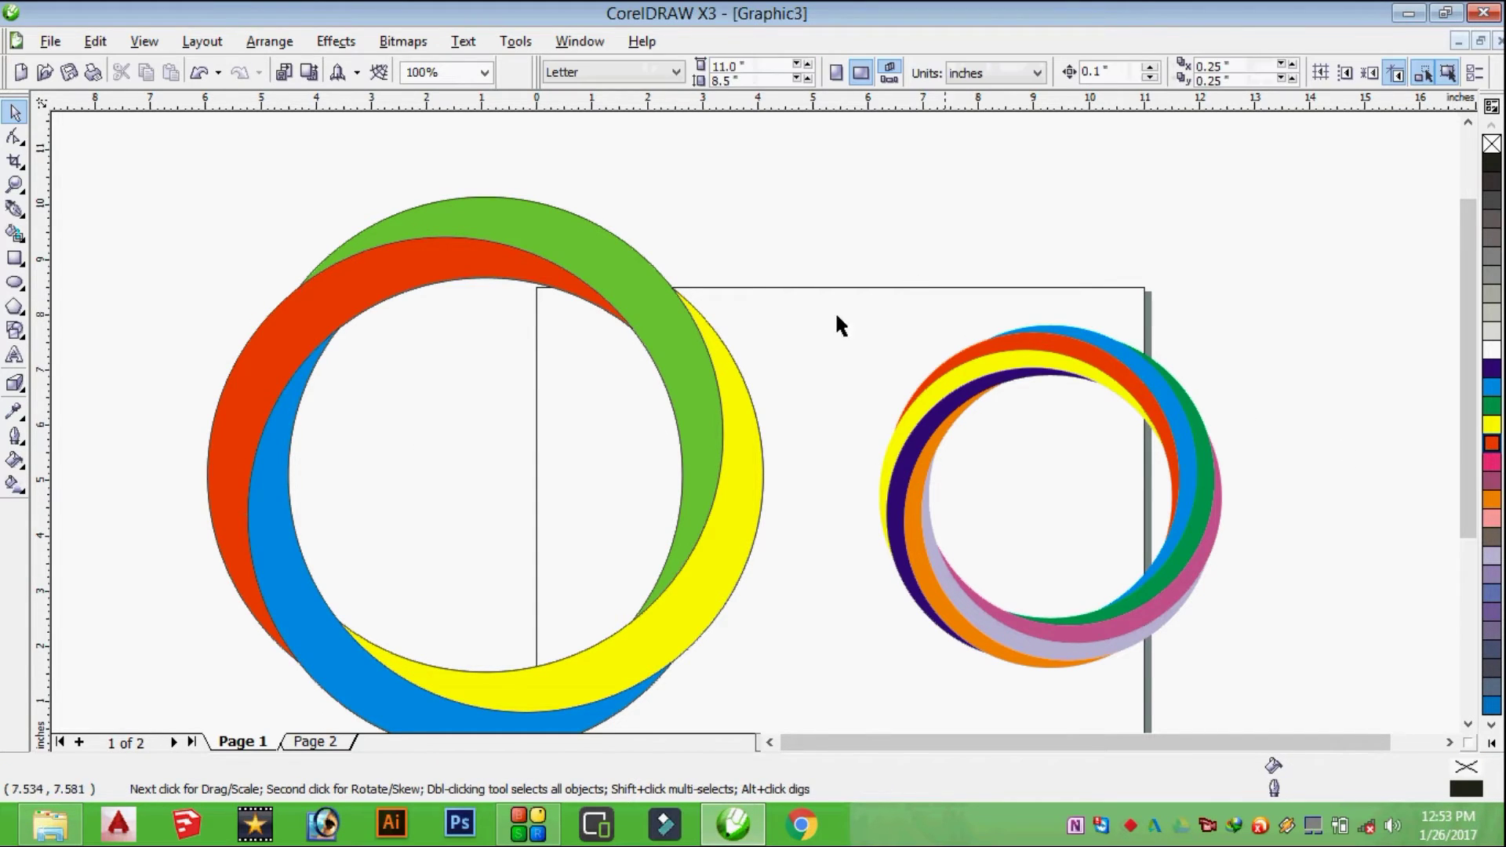
Step: Remove the outlines from all objects of the large four-colour ring
scroll(752, 430, "down", 1)
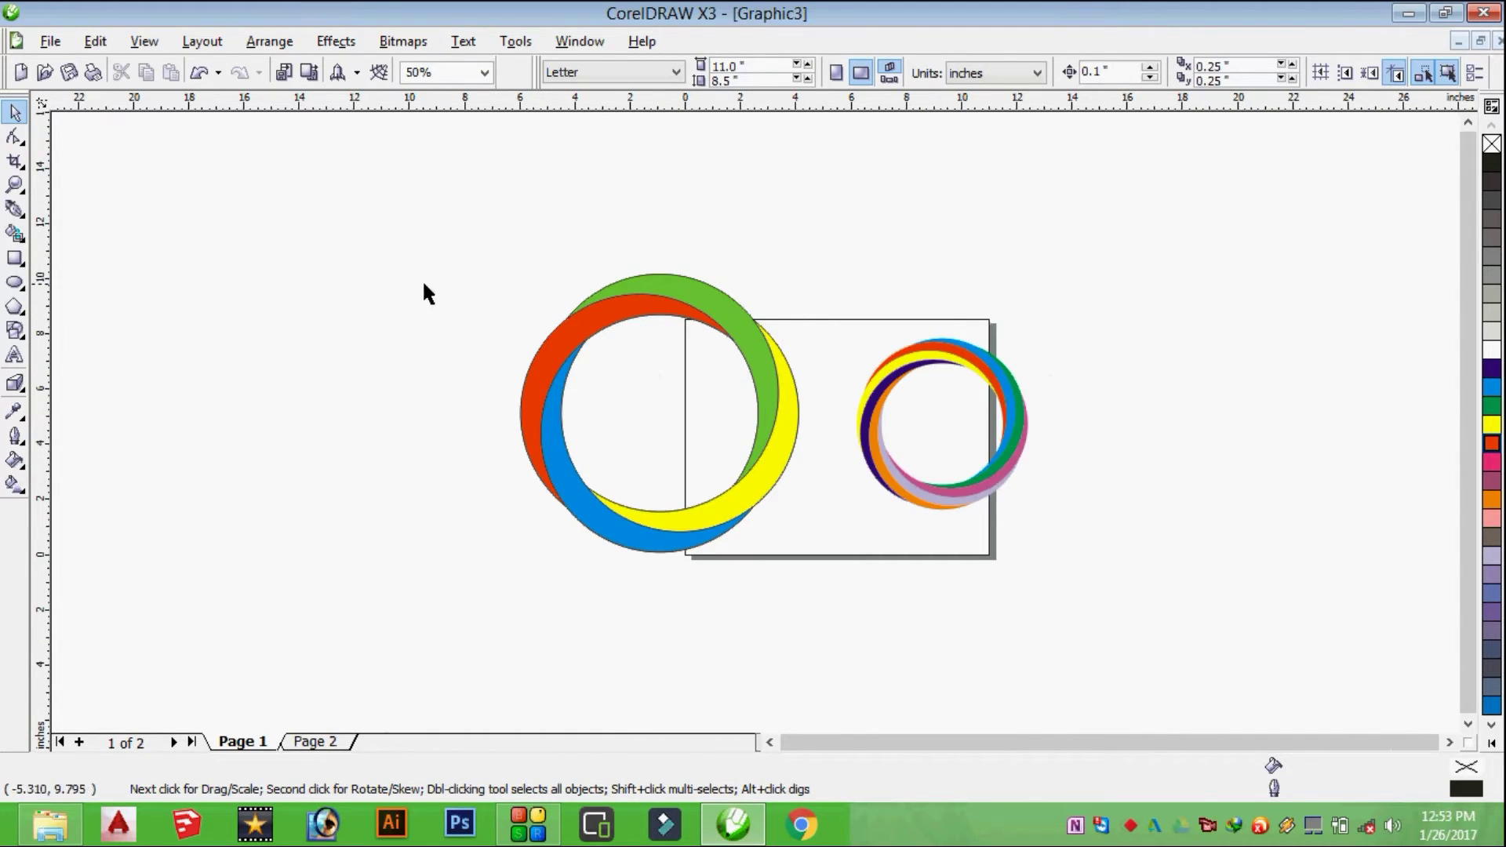
left_click_drag(469, 535, 848, 629)
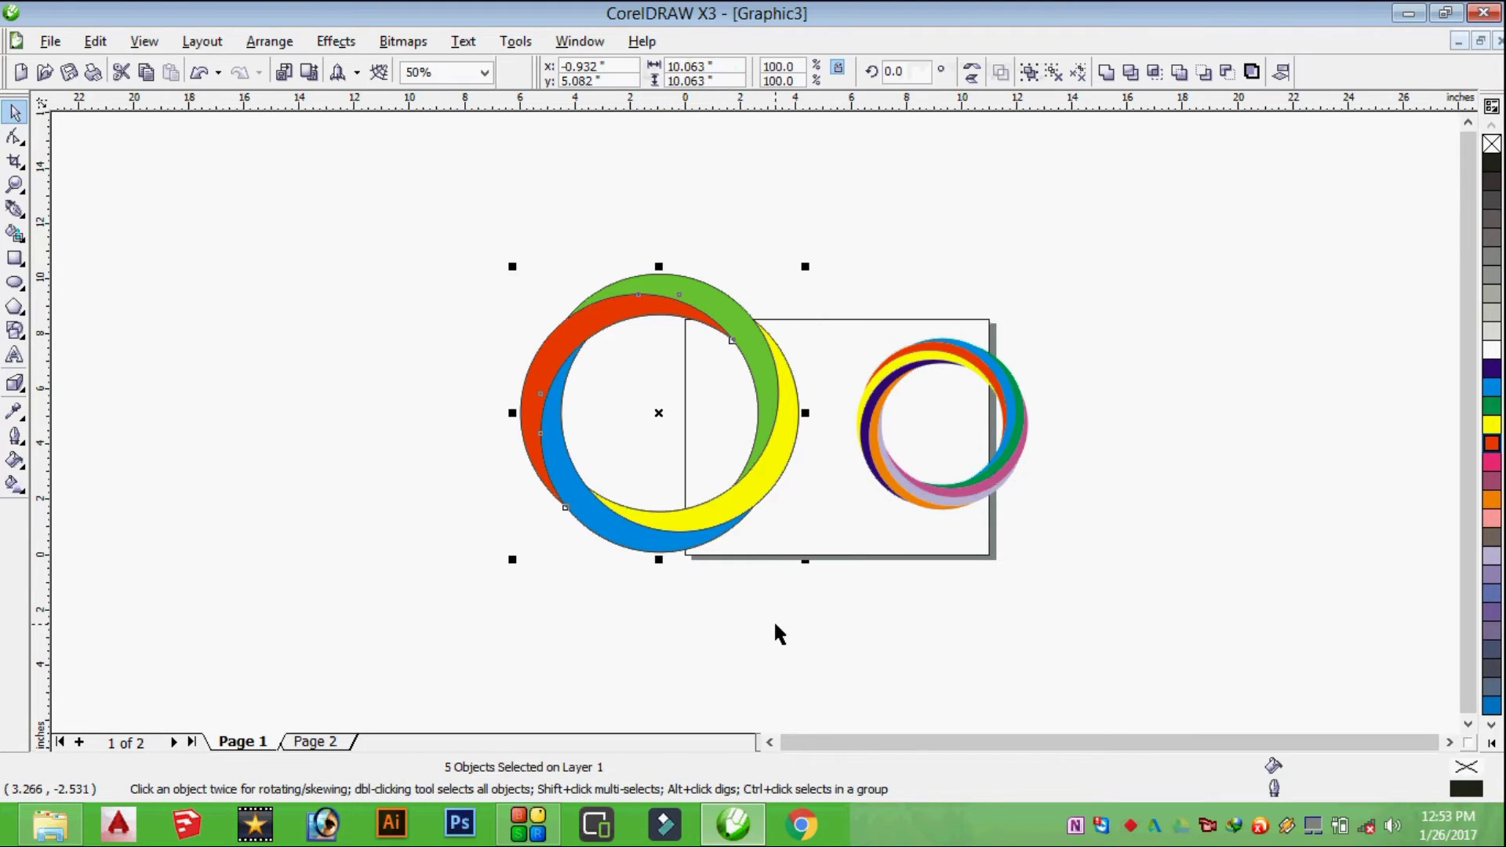
left_click(15, 436)
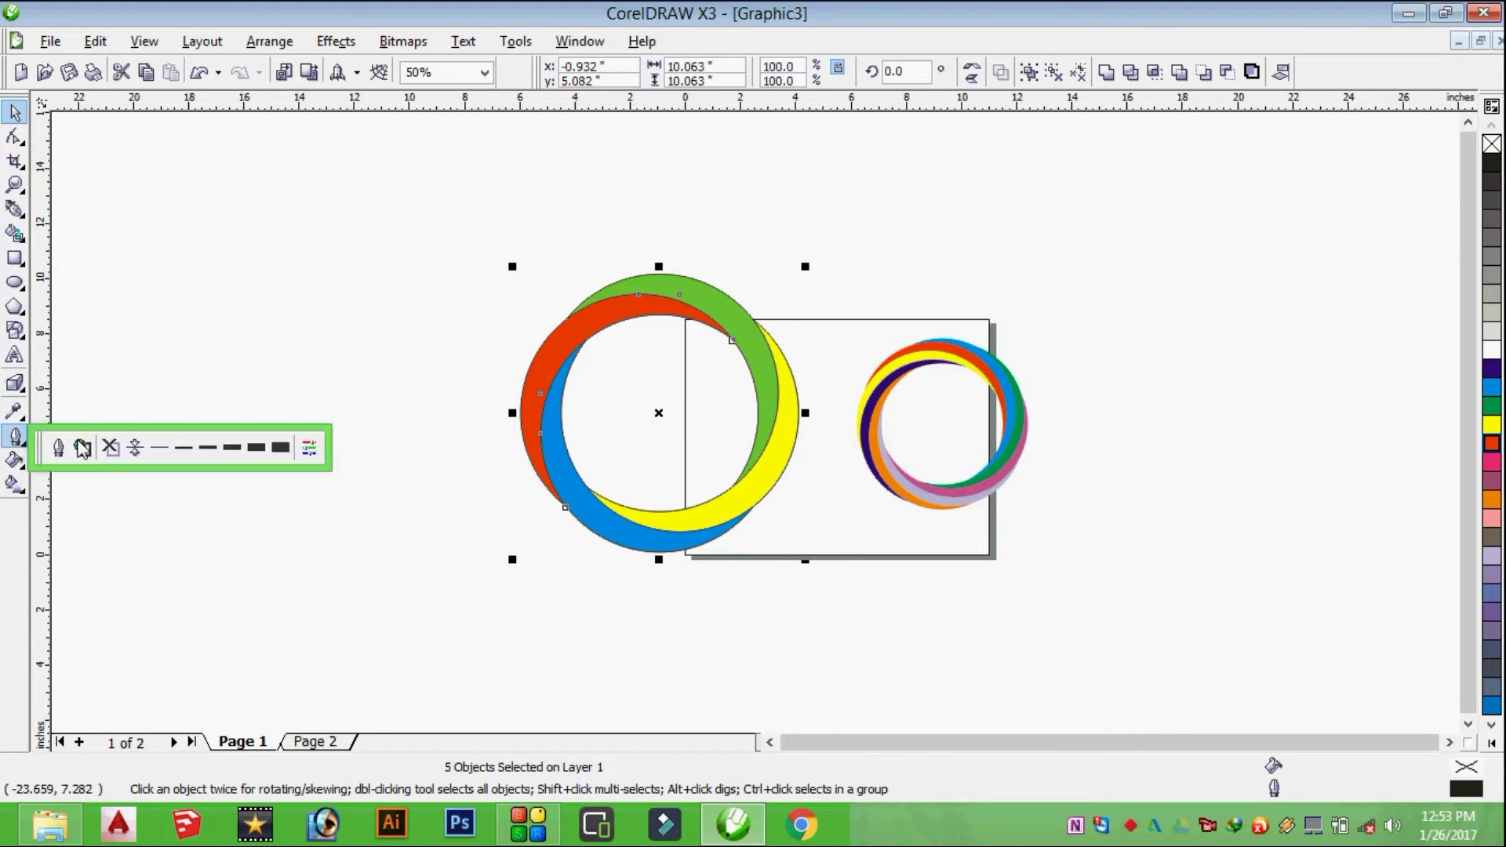
left_click(110, 448)
left_click(388, 338)
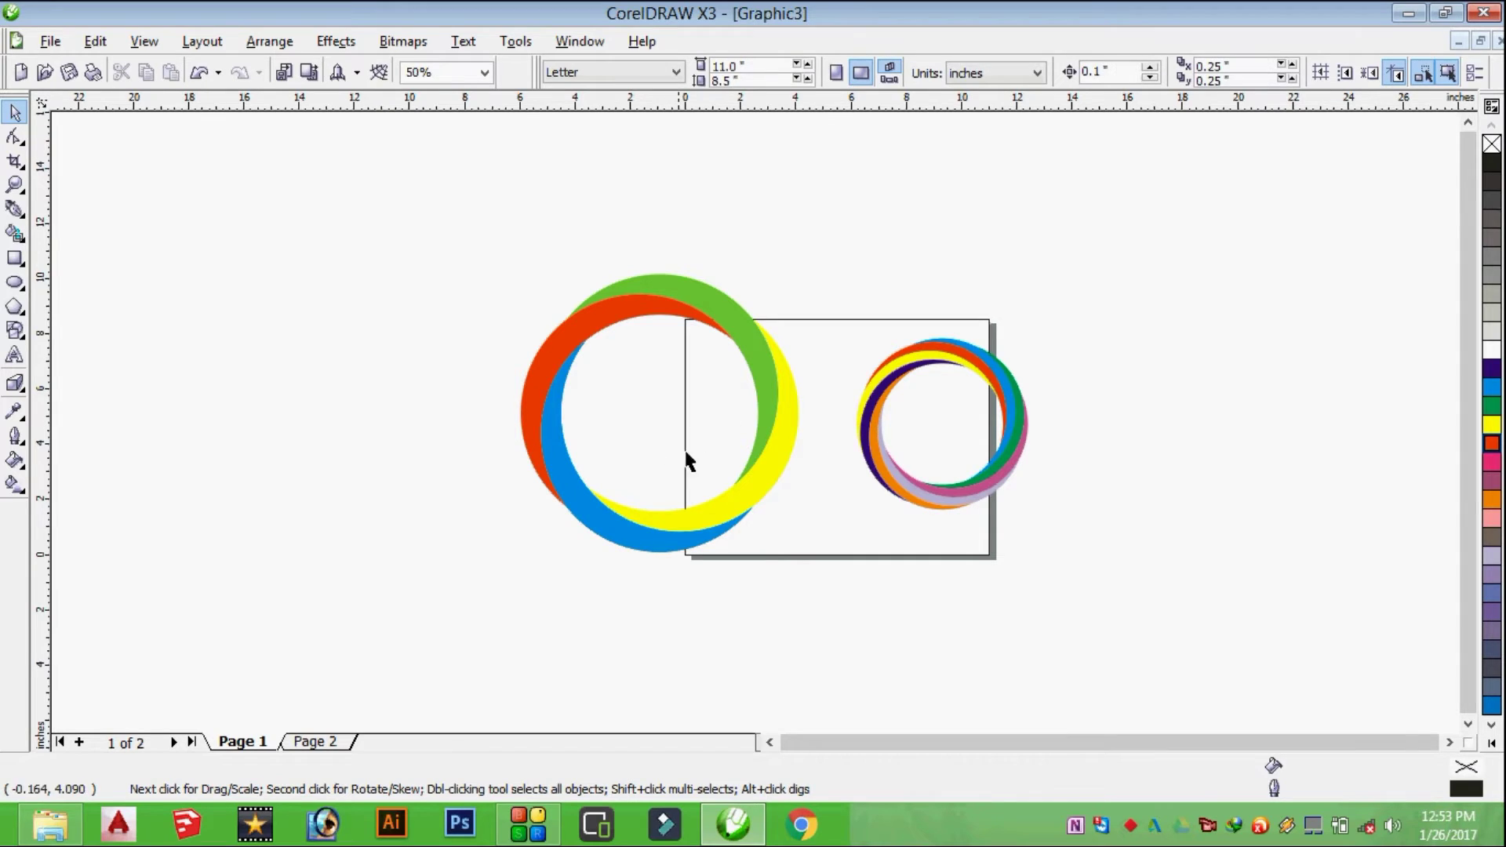
Step: Group the objects of the small eight-colour ring, and group those of the large four-colour ring separately
left_click(941, 448)
left_click_drag(1194, 259, 829, 572)
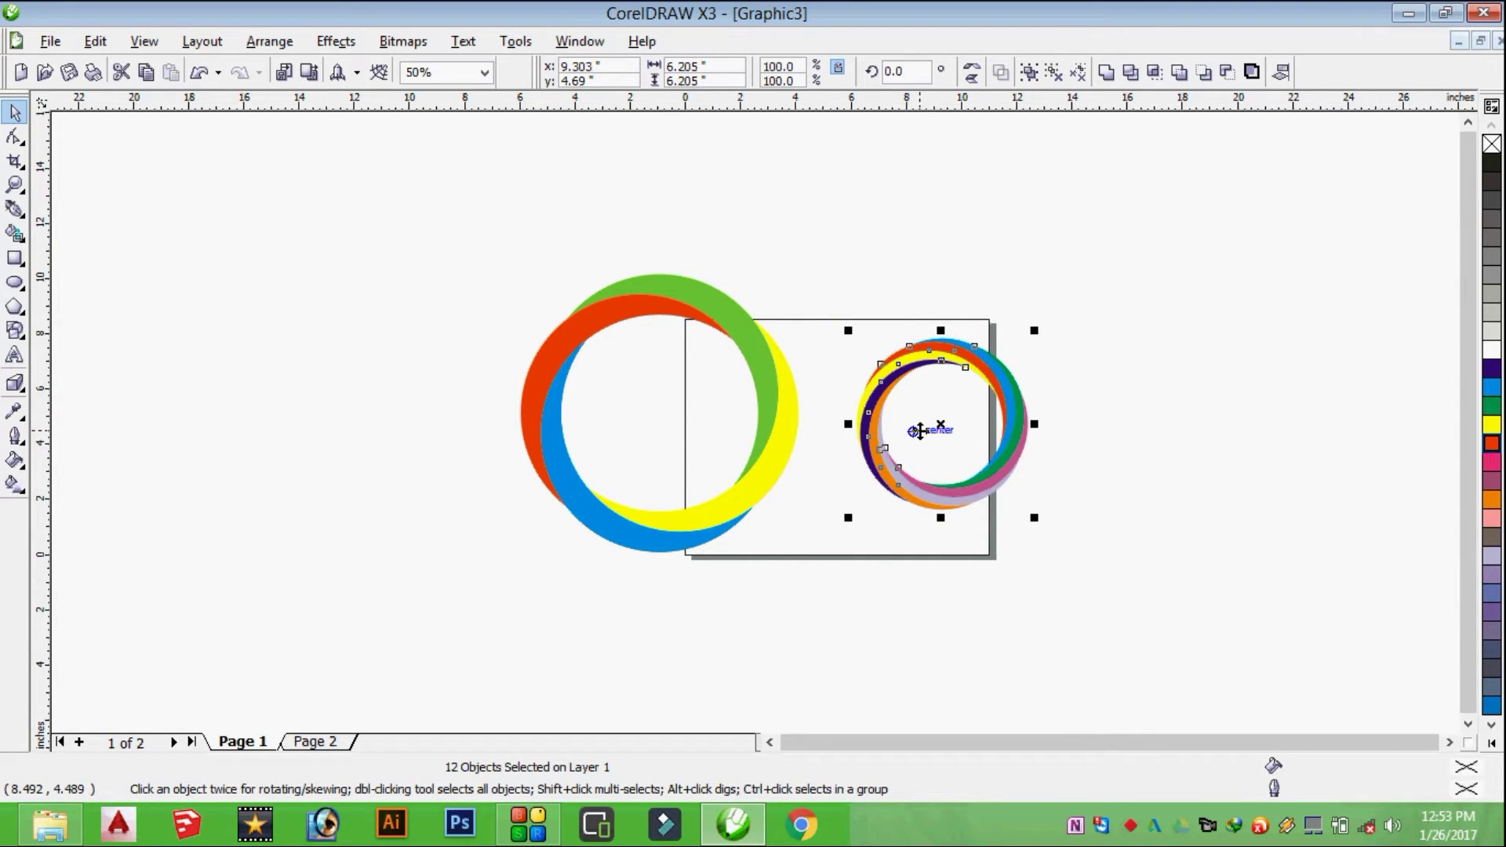
key("ctrl+g")
left_click(1194, 408)
left_click_drag(426, 225, 819, 600)
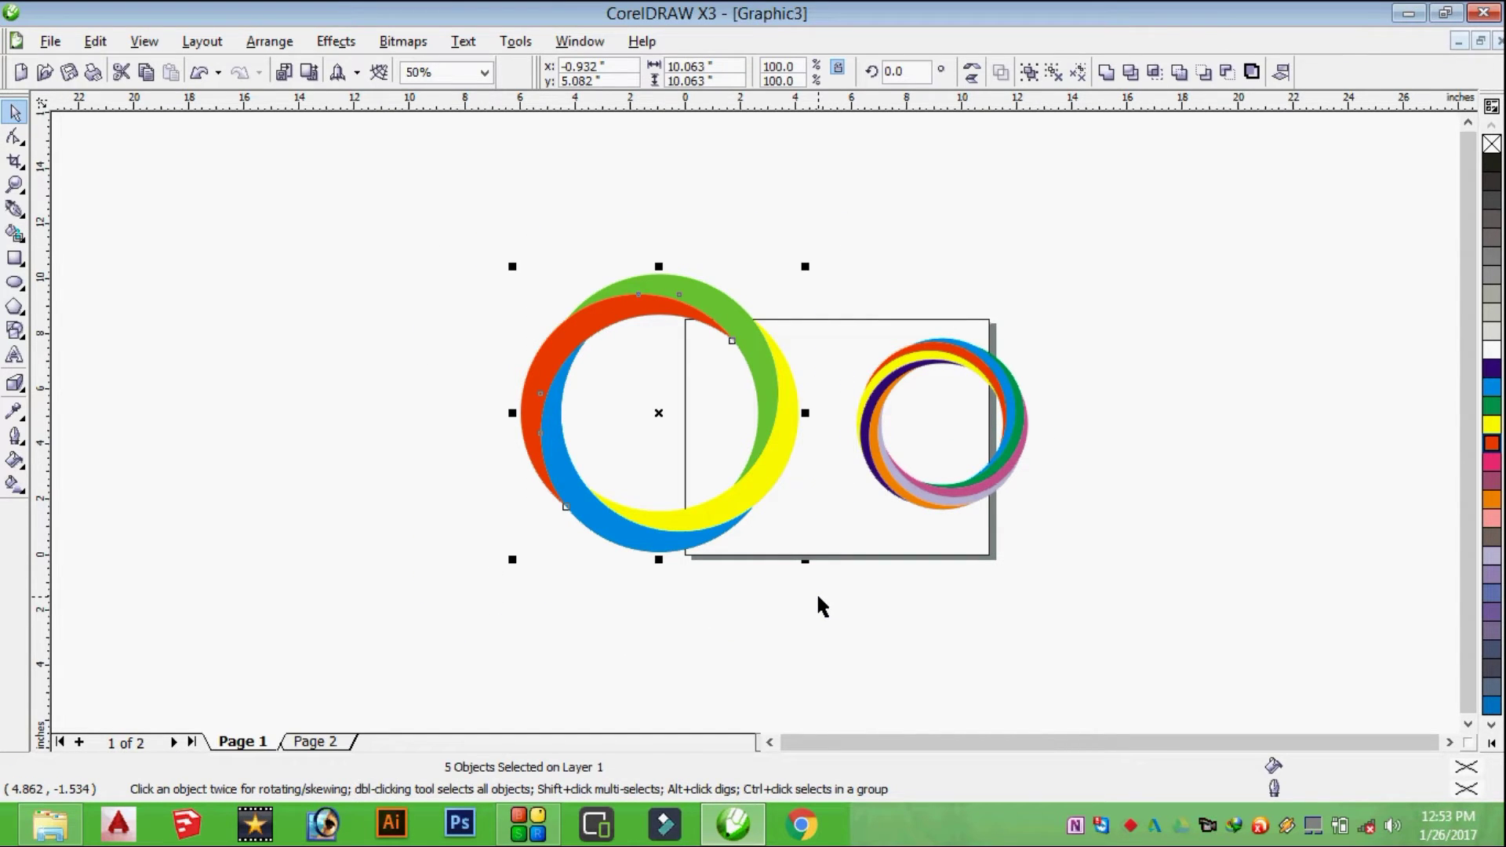
key("ctrl+g")
Step: Move the small eight-colour ring inside the large ring so that both are concentric
left_click_drag(643, 384, 502, 381)
left_click_drag(933, 402, 611, 369)
left_click(821, 265)
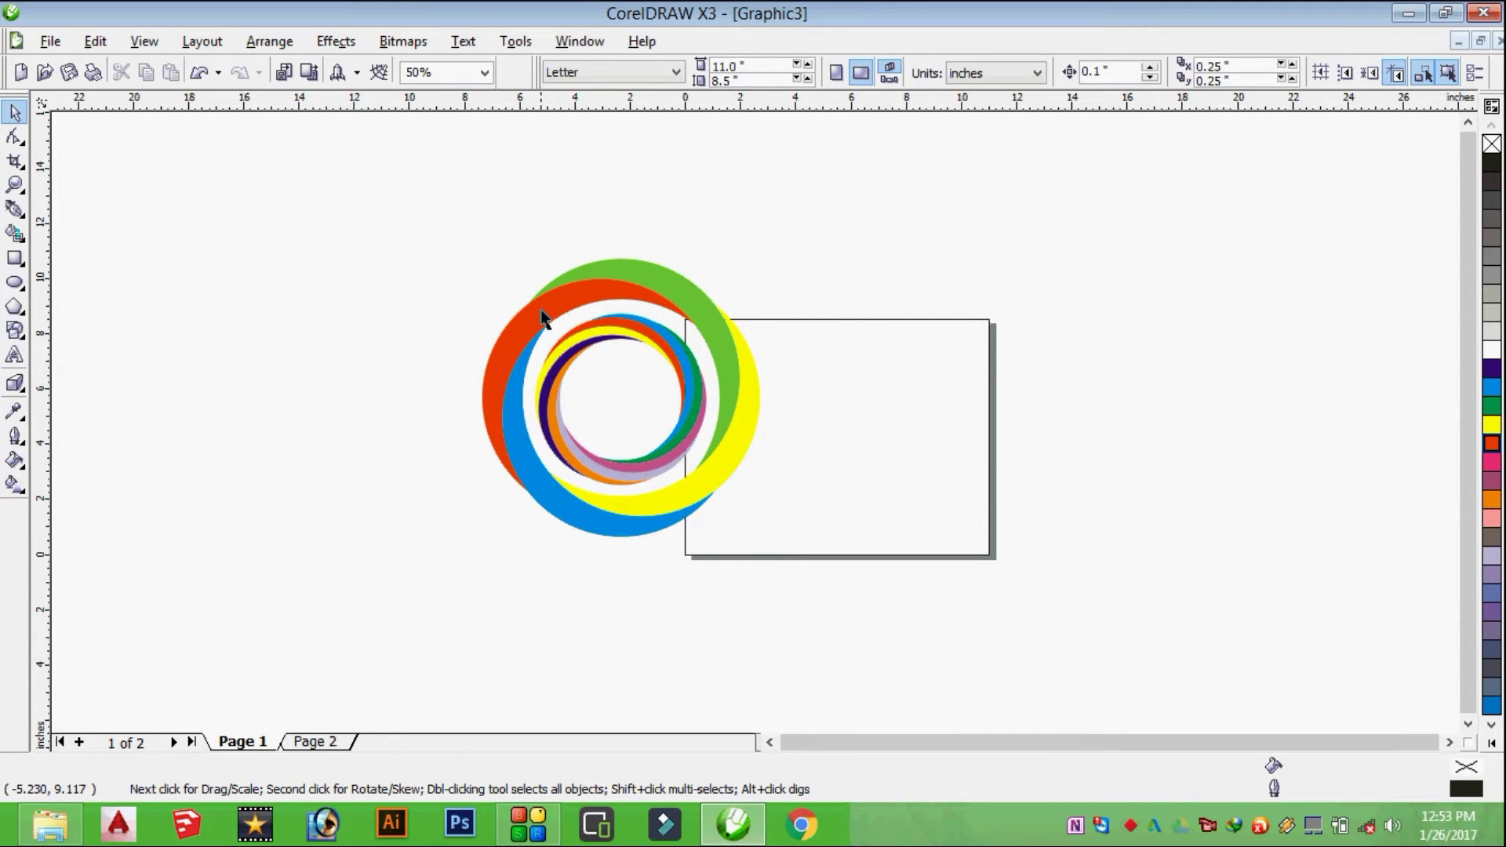
Step: Move both nested rings together onto the page, centred at about x 4.58, y 4.55 inches
left_click_drag(430, 439, 703, 604)
left_click_drag(655, 392, 834, 421)
scroll(767, 421, "up", 1)
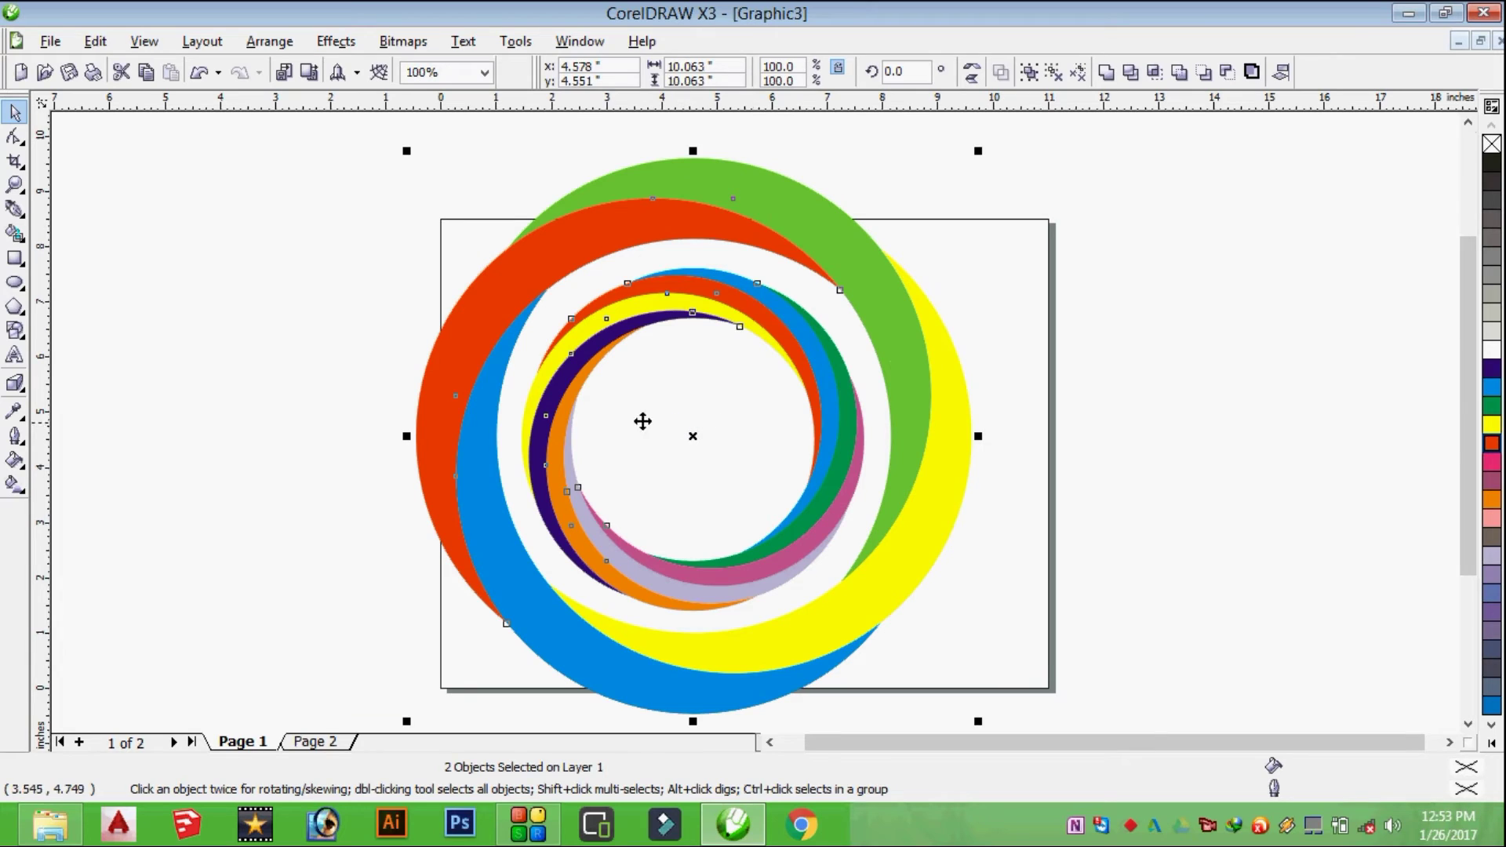
left_click(1017, 608)
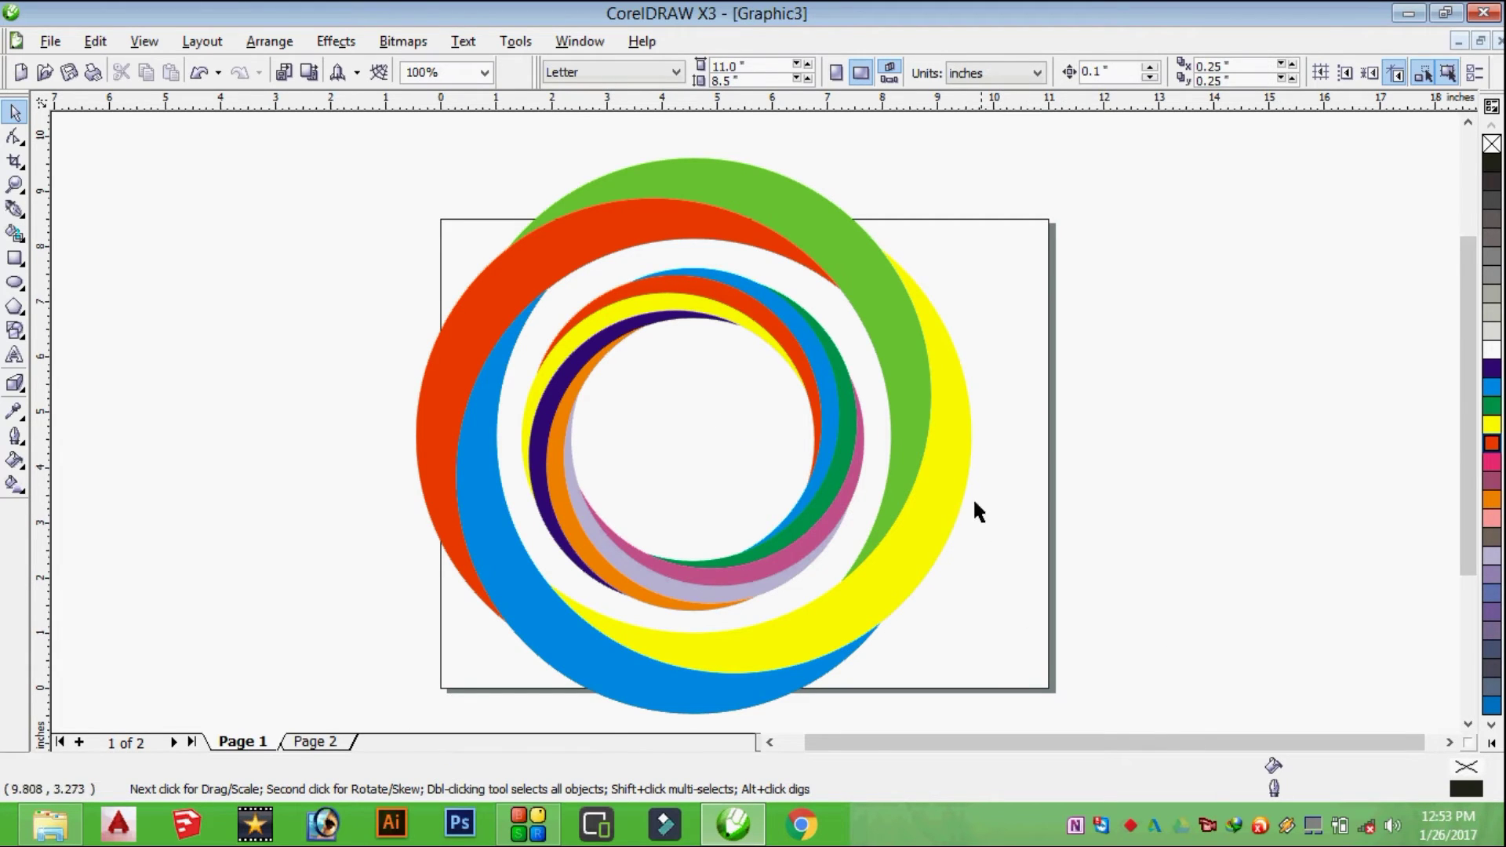
Step: Move the large four-colour ring off the small one, to a centre at about x 11.8, y 4.8 inches
left_click(805, 387)
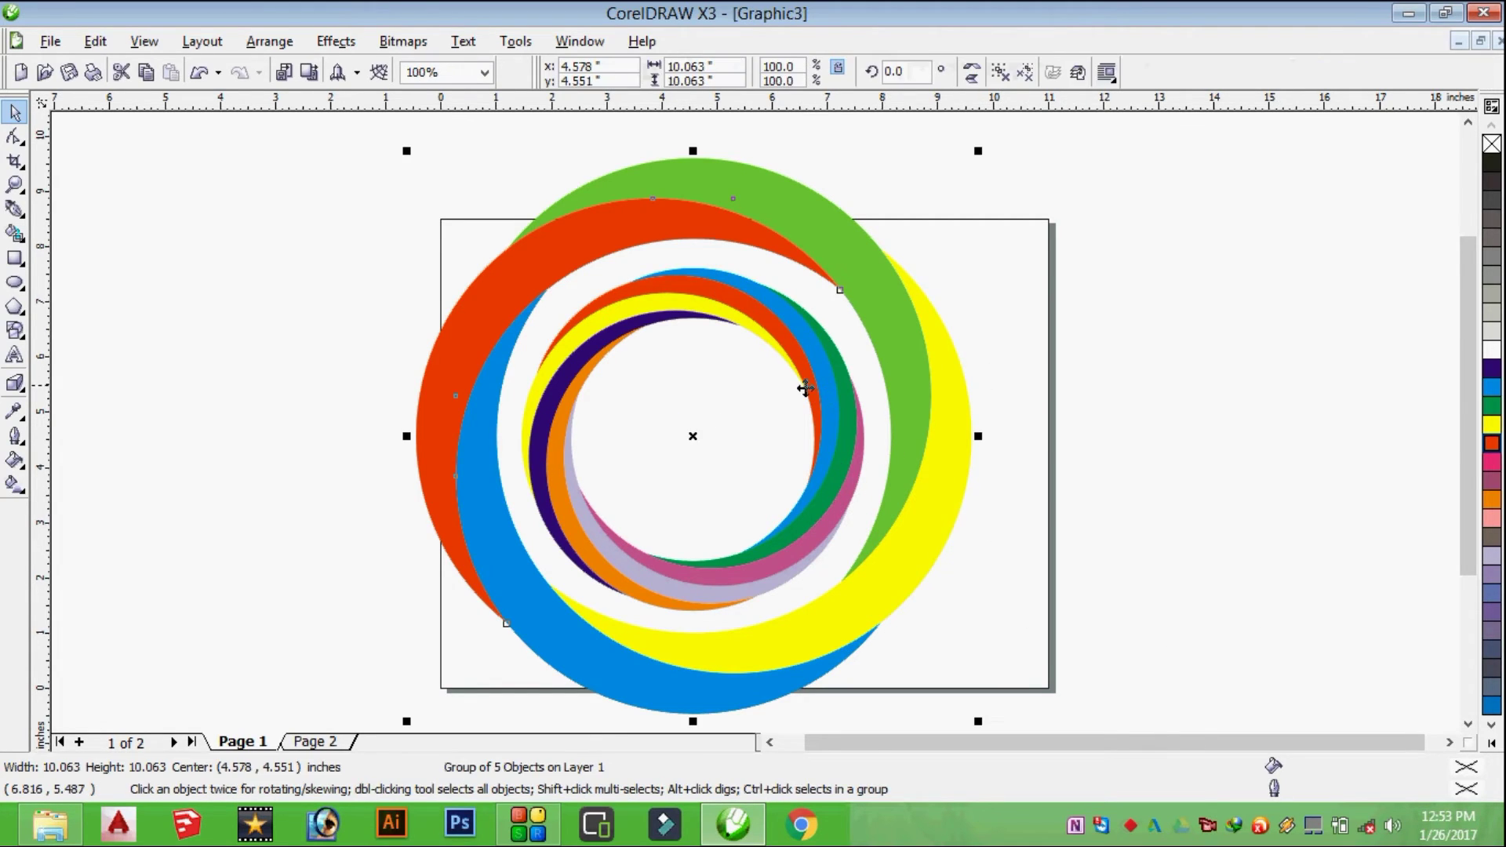
left_click_drag(842, 397, 1081, 409)
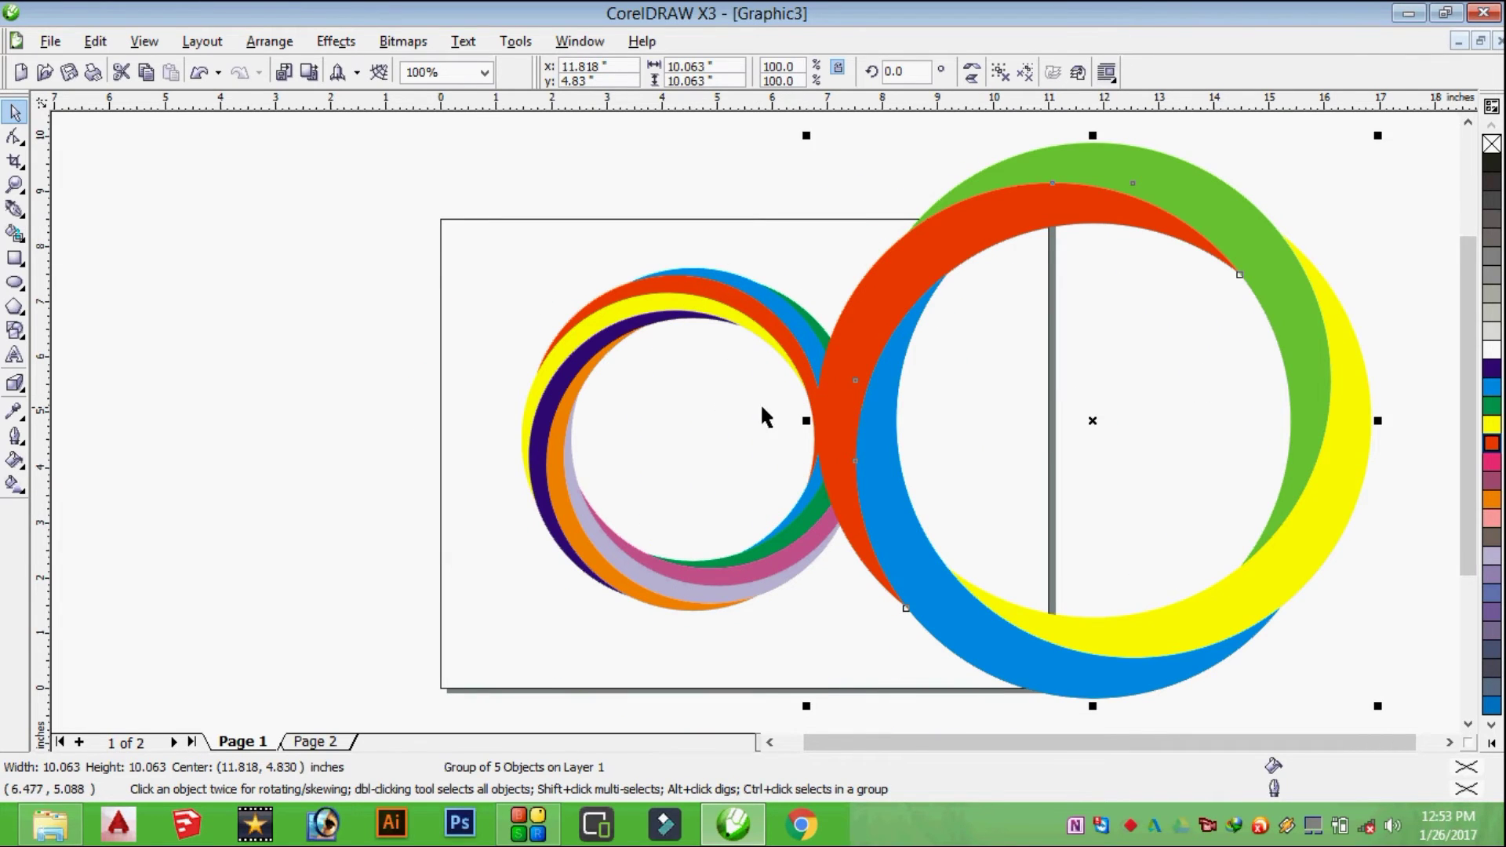
Step: Move the small eight-colour ring farther left, and overlap it with the large ring centred at about x 6.7, y 5.4 inches
left_click(725, 317)
left_click_drag(737, 308, 575, 280)
left_click_drag(1094, 371, 766, 377)
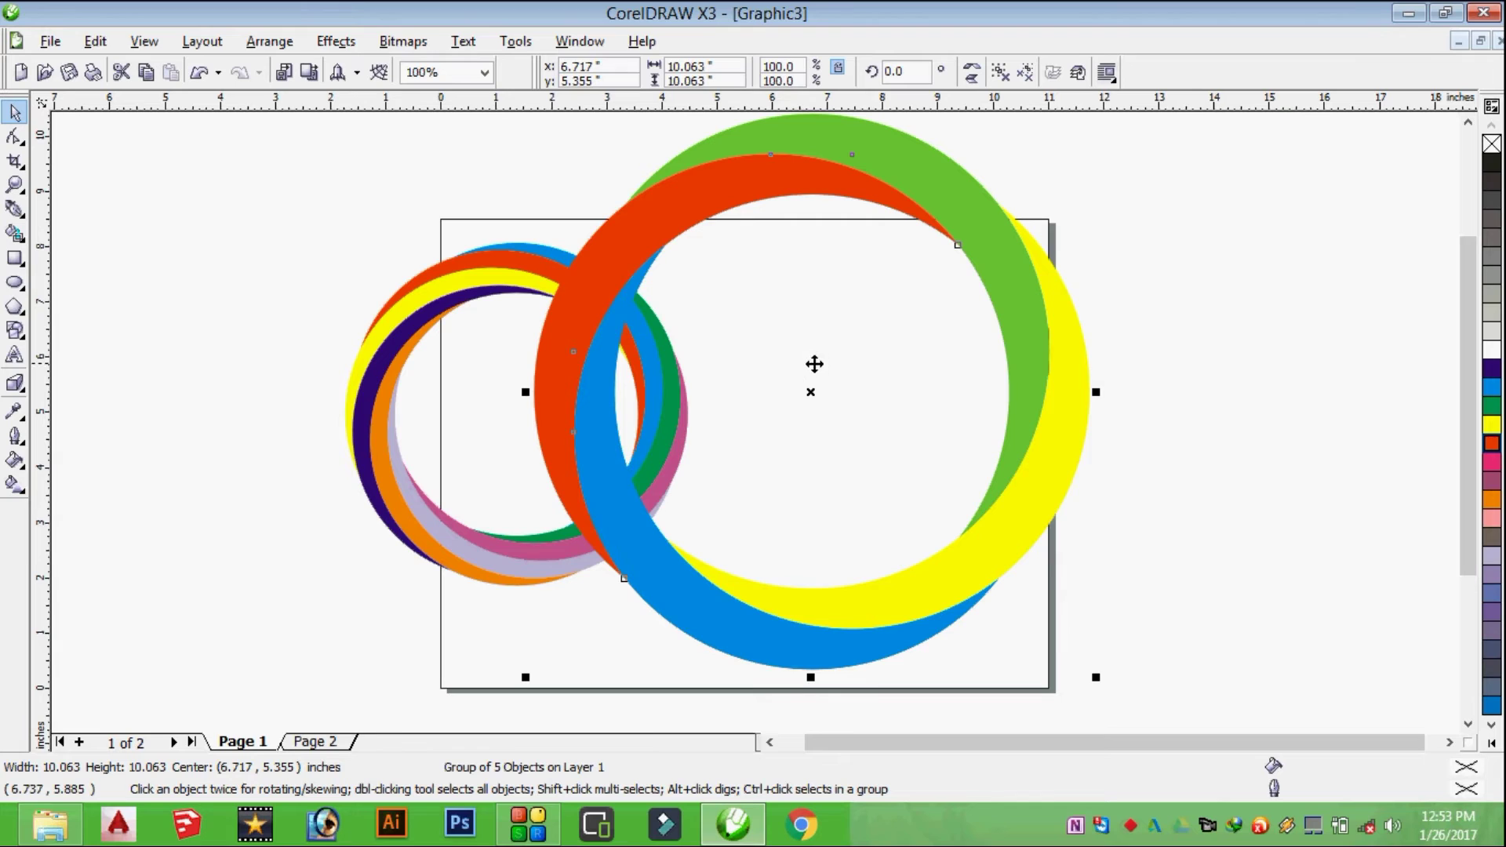
Step: Send the large four-colour ring to the back of the page, behind the small eight-colour ring
right_click(609, 275)
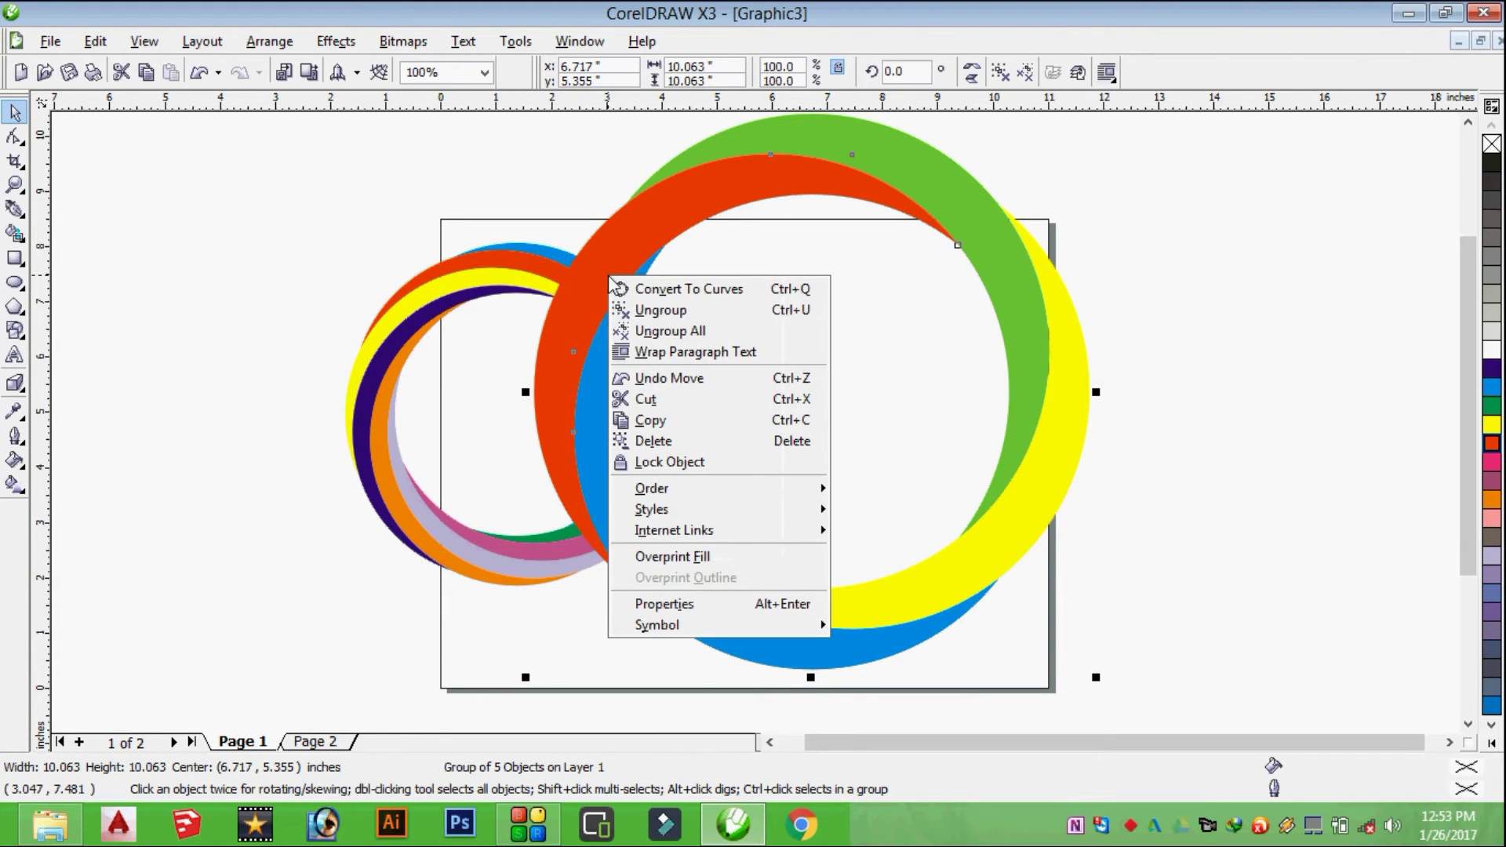
mouse_move(703, 495)
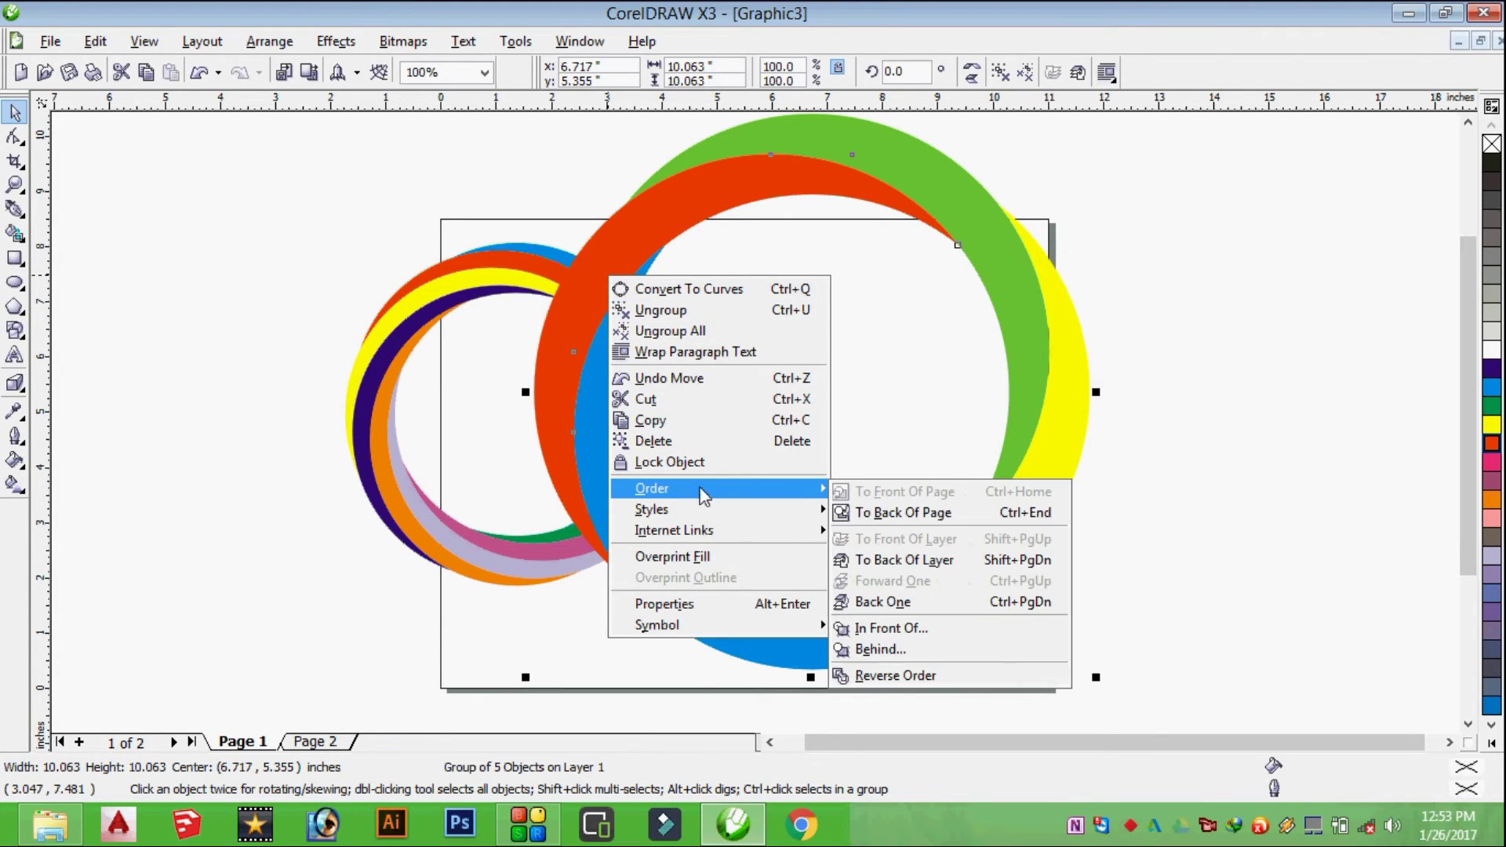
left_click(909, 513)
left_click(1137, 444)
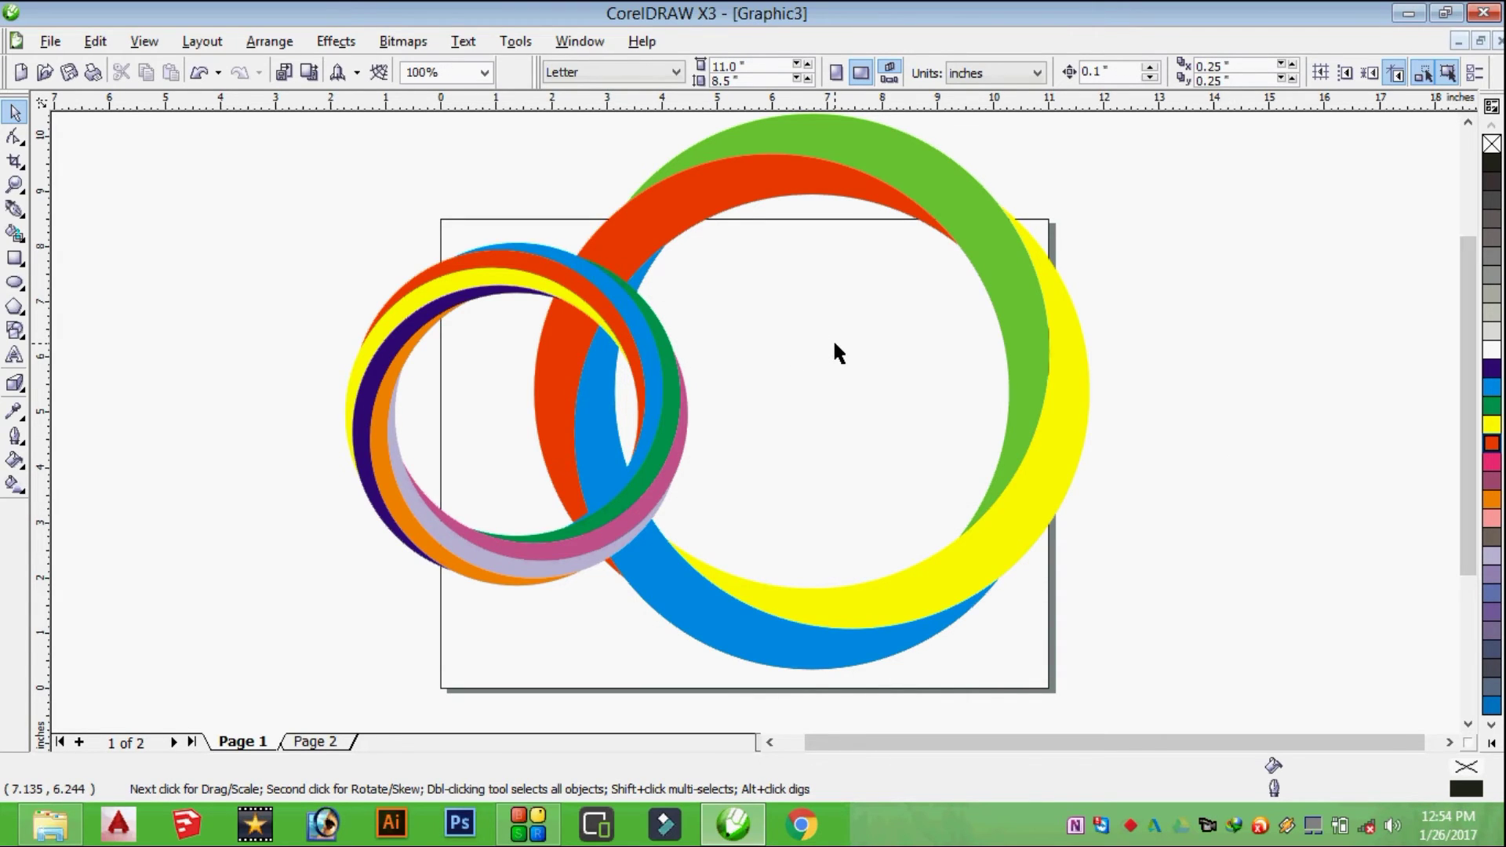
Step: Make a copy of the large four-colour ring scaled down to about 70%, roughly 7.05 inches across
left_click(1051, 340)
left_click(1052, 340)
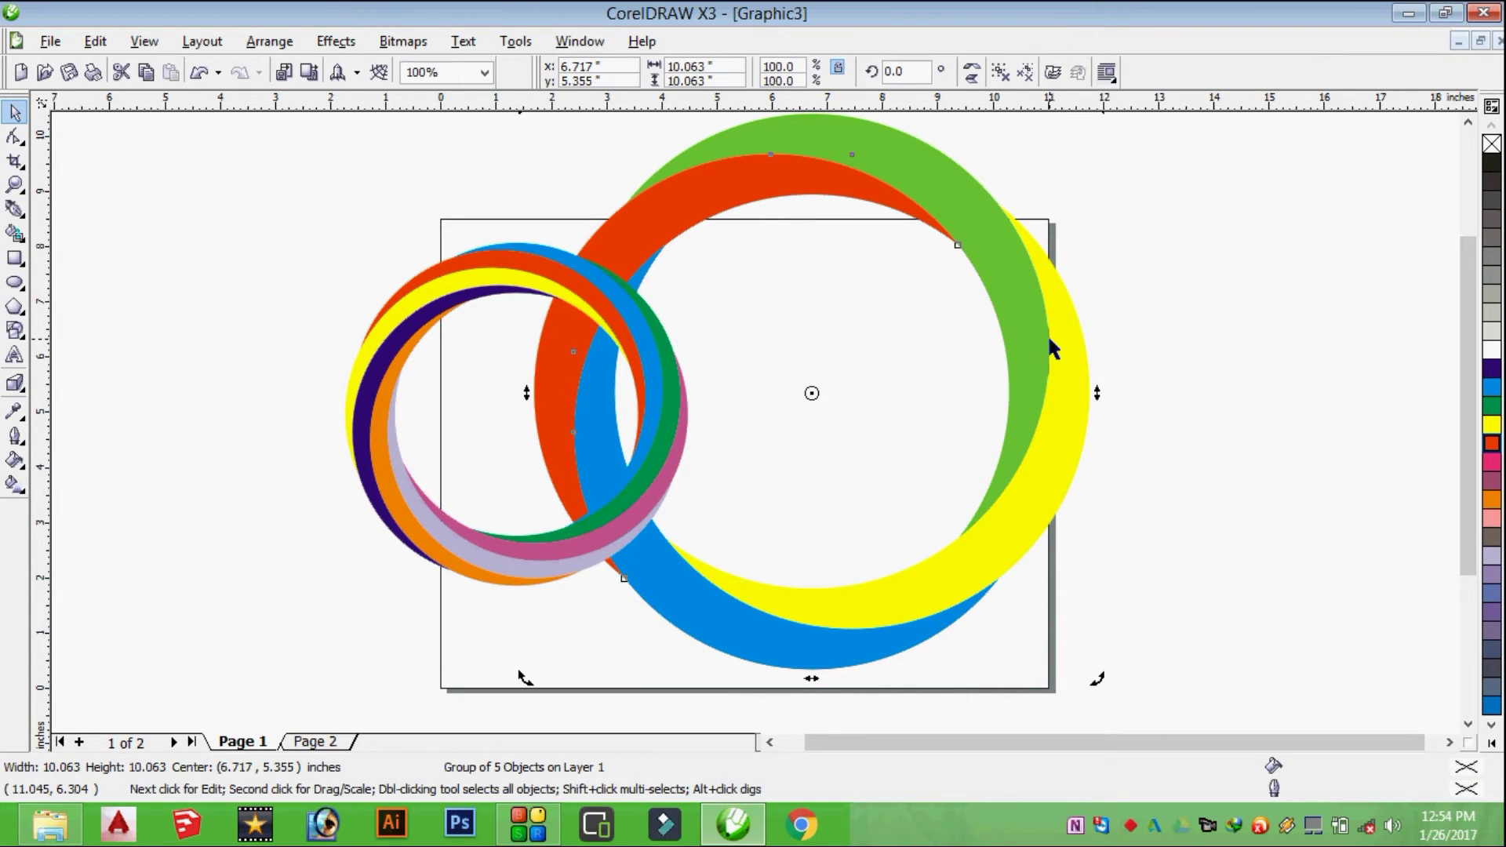
left_click(774, 292)
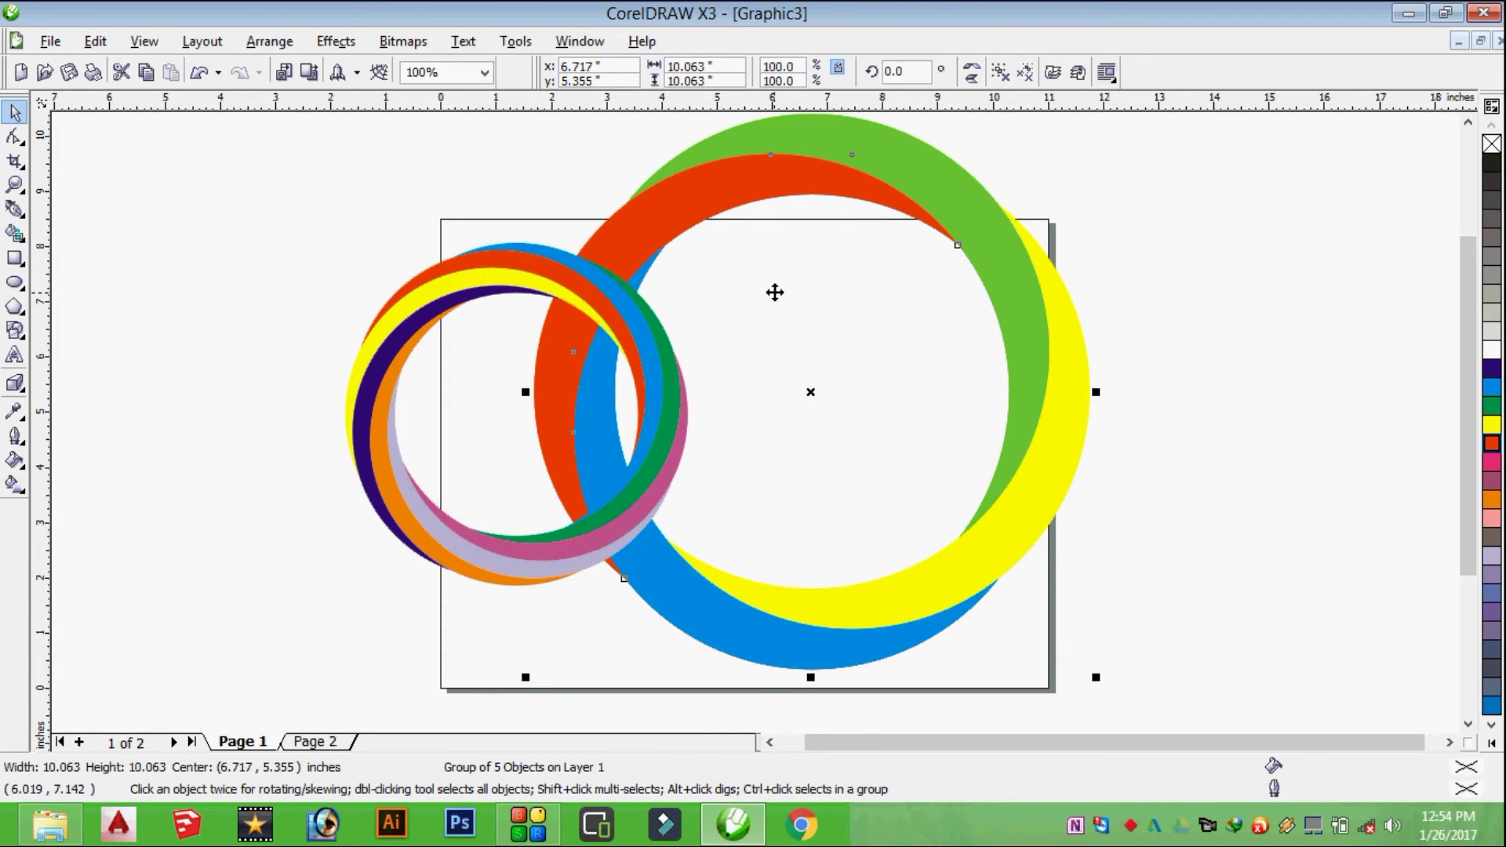
left_click_drag(525, 673, 859, 435)
left_click(859, 435)
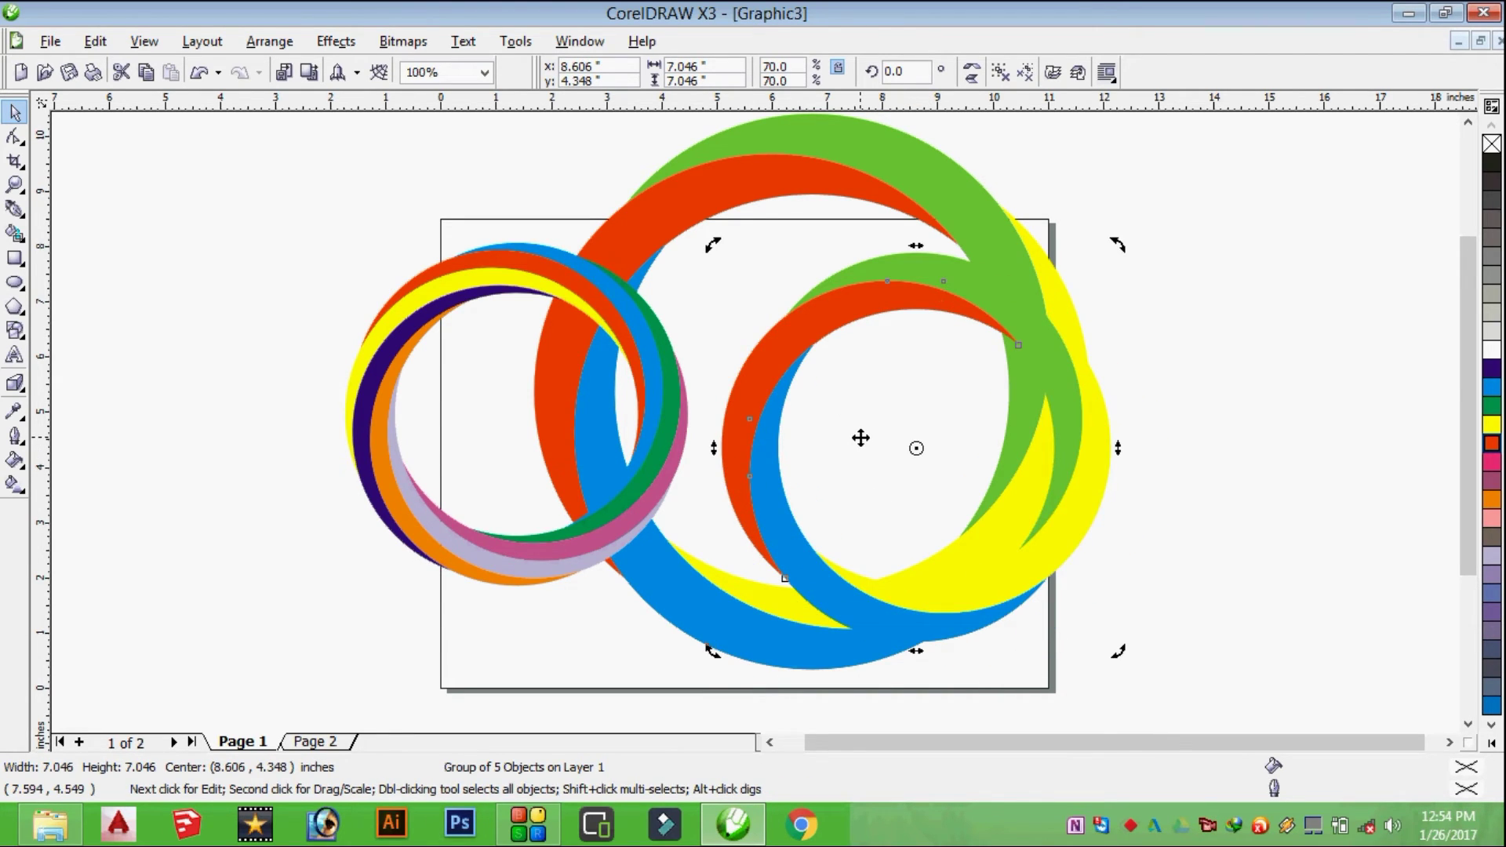
Step: Fill the reduced ring copy with the Circular - Orange 01 fountain fill preset, shifting the radial centre toward the upper left
key("F11")
left_click(658, 391)
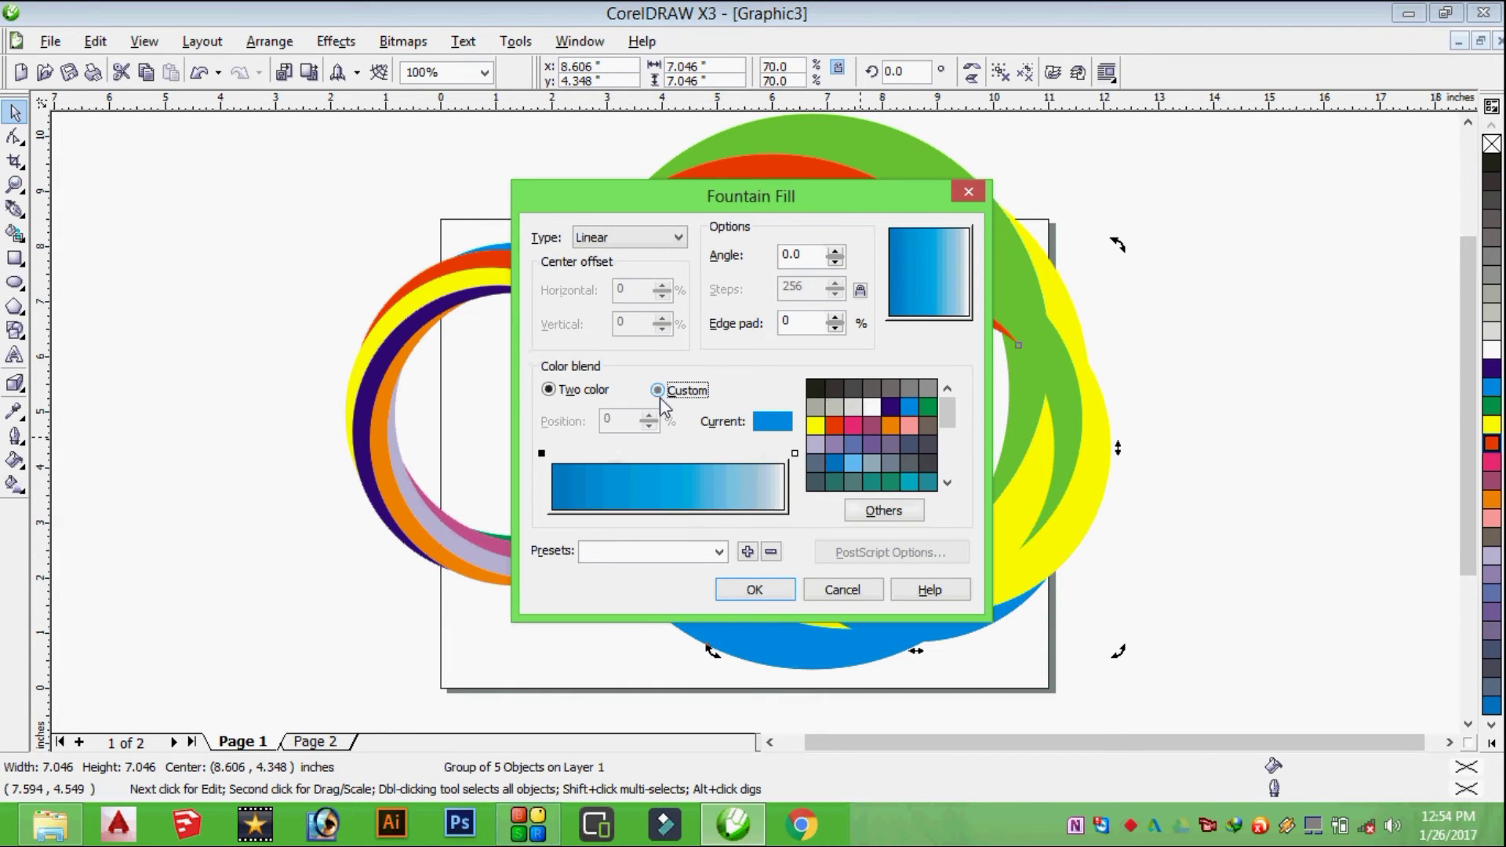
left_click(692, 559)
key("Down")
key("Down")
key("Down")
key("Down")
key("Down")
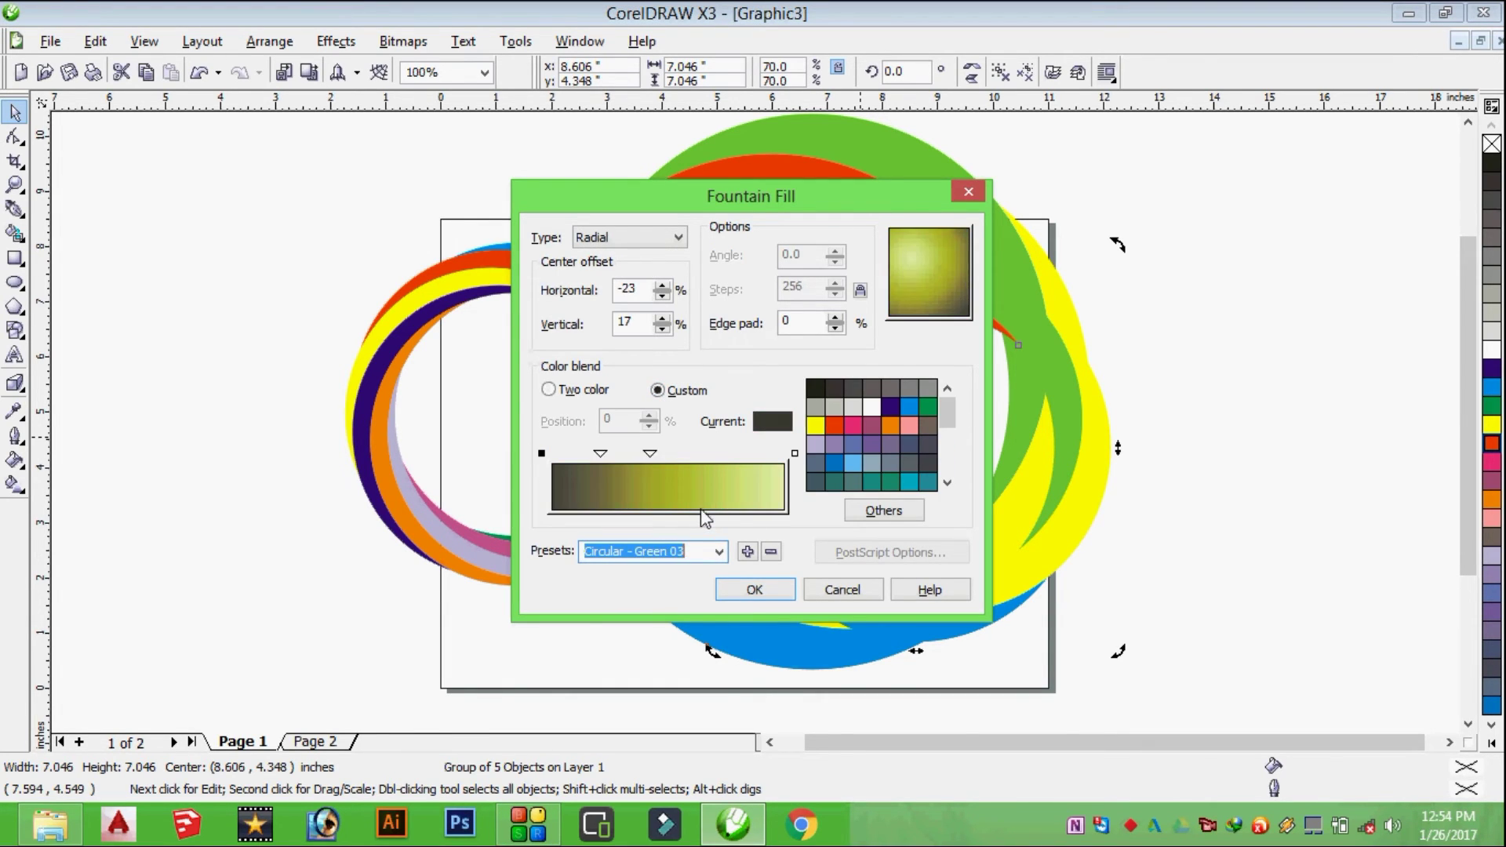
key("Up")
left_click_drag(897, 268, 916, 271)
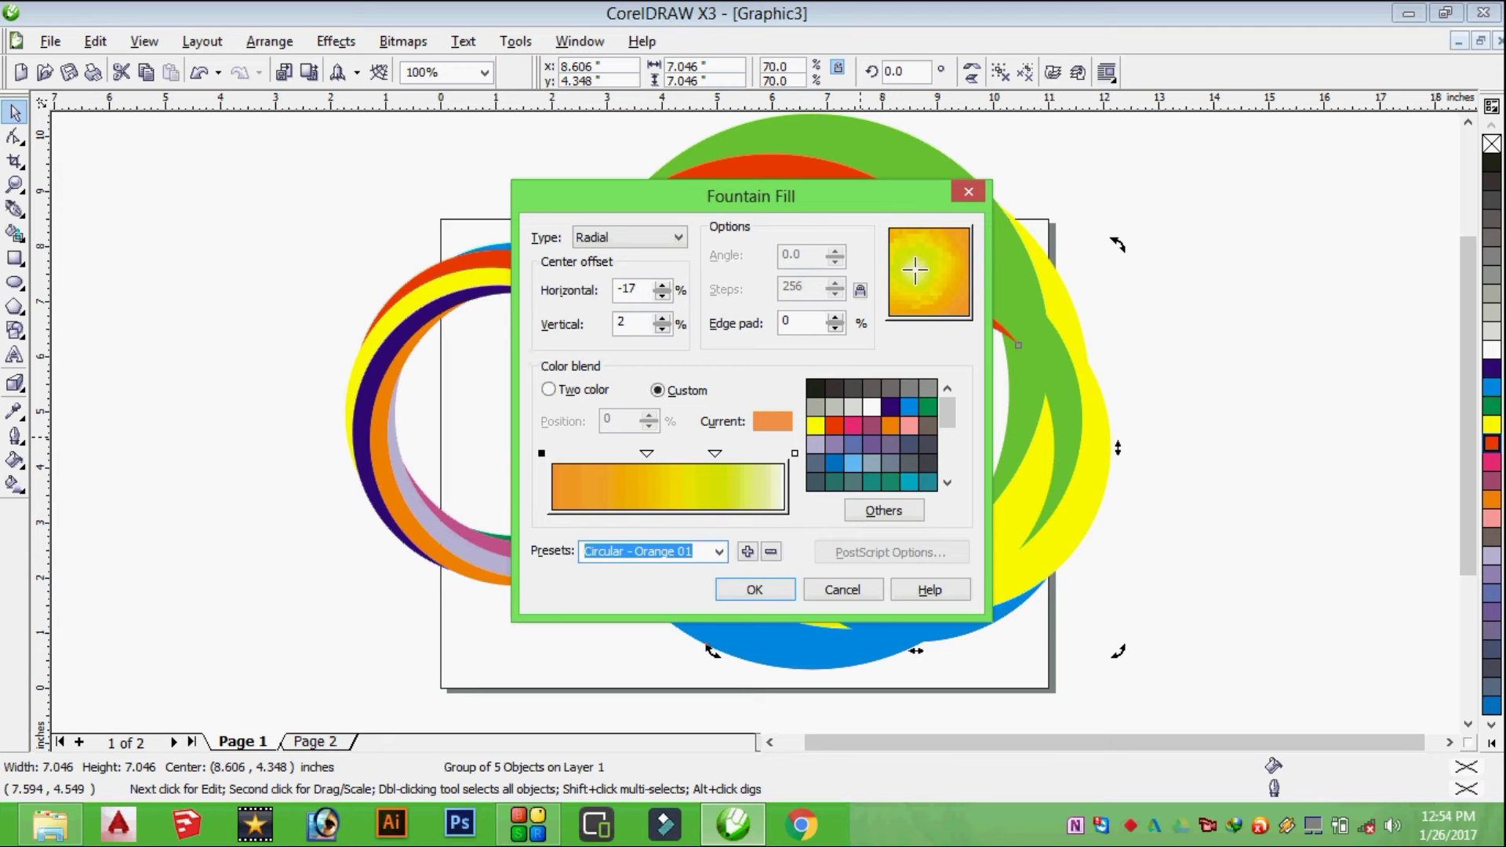
left_click(786, 591)
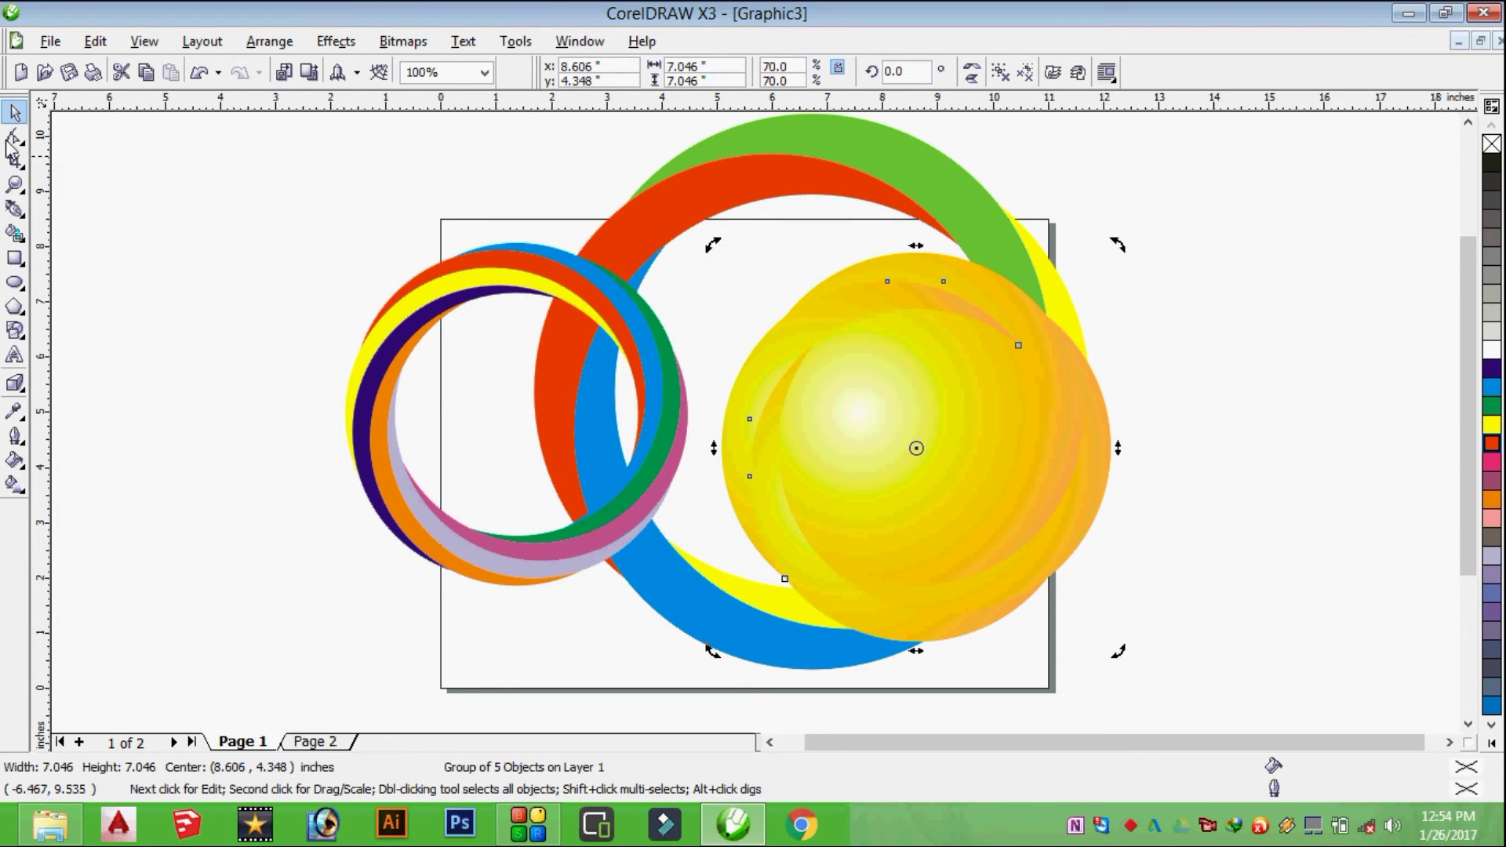
Step: Move the orange gradient ball inside the large four-colour ring so that both are concentric
left_click_drag(876, 412, 1114, 470)
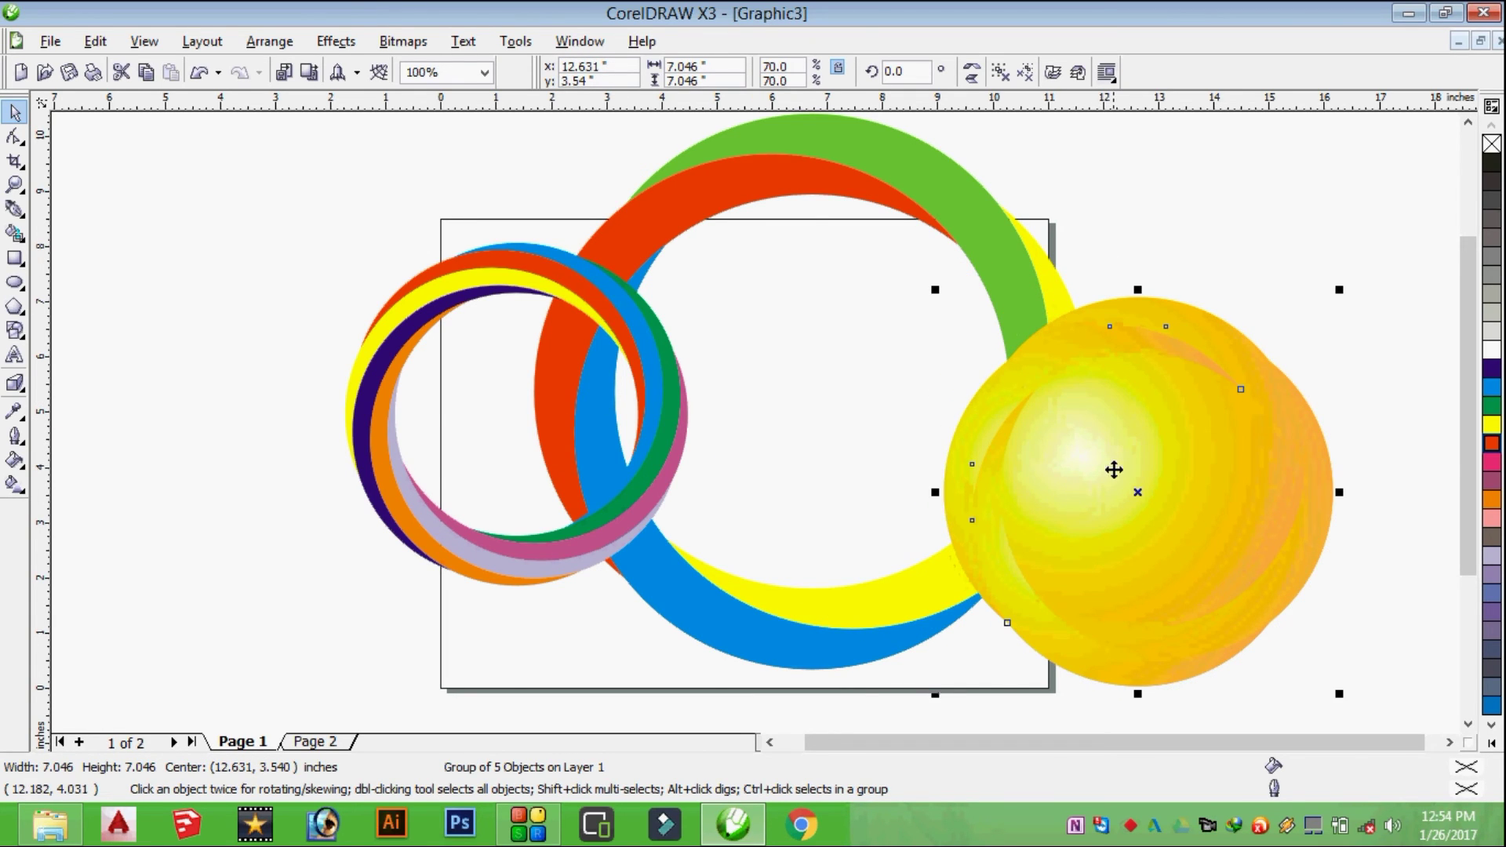
left_click(1122, 469)
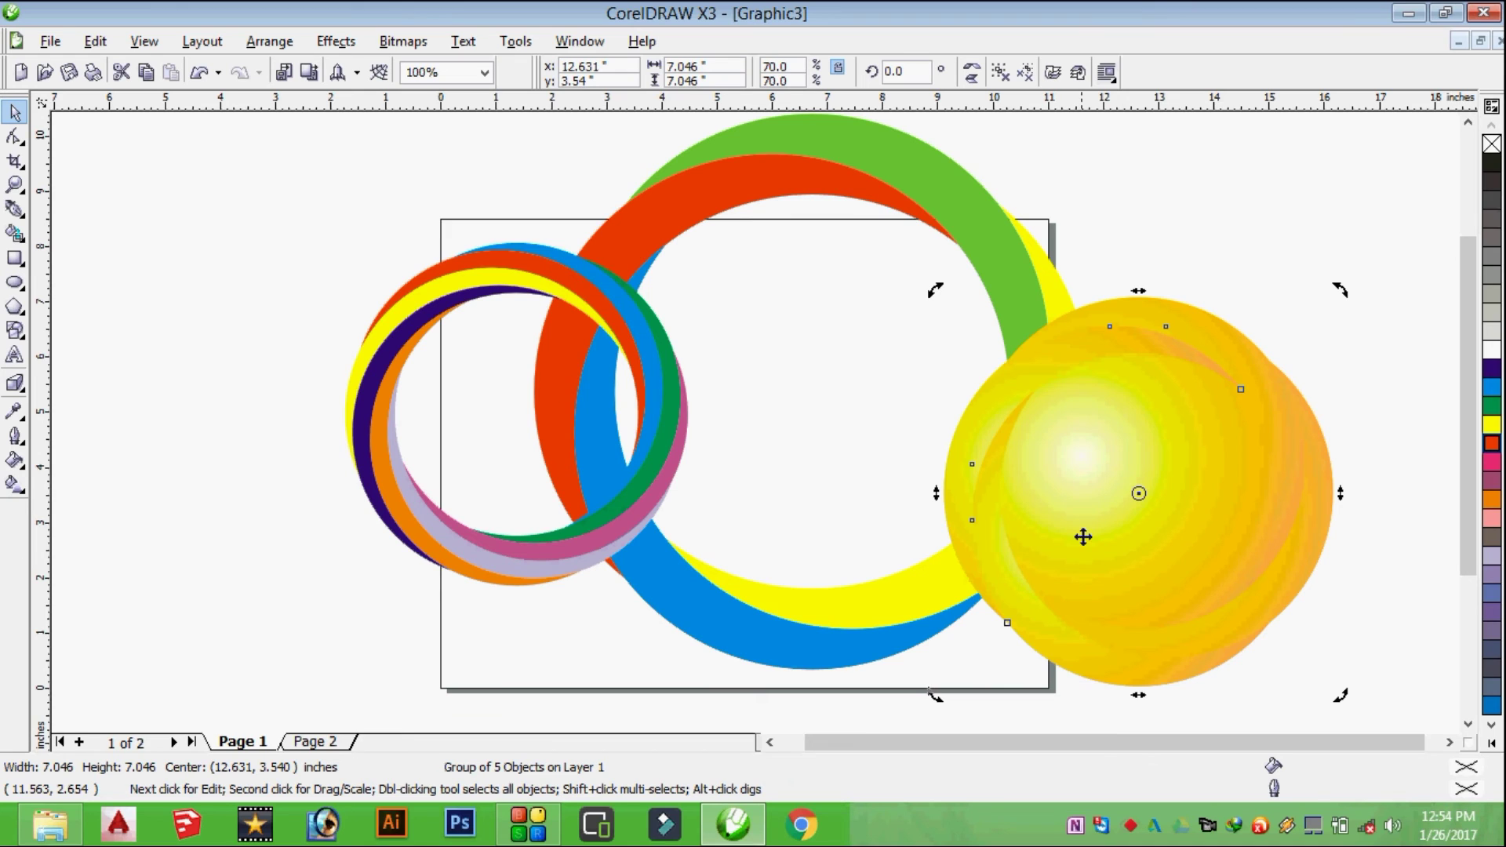
left_click_drag(1093, 440, 867, 372)
left_click(1200, 392)
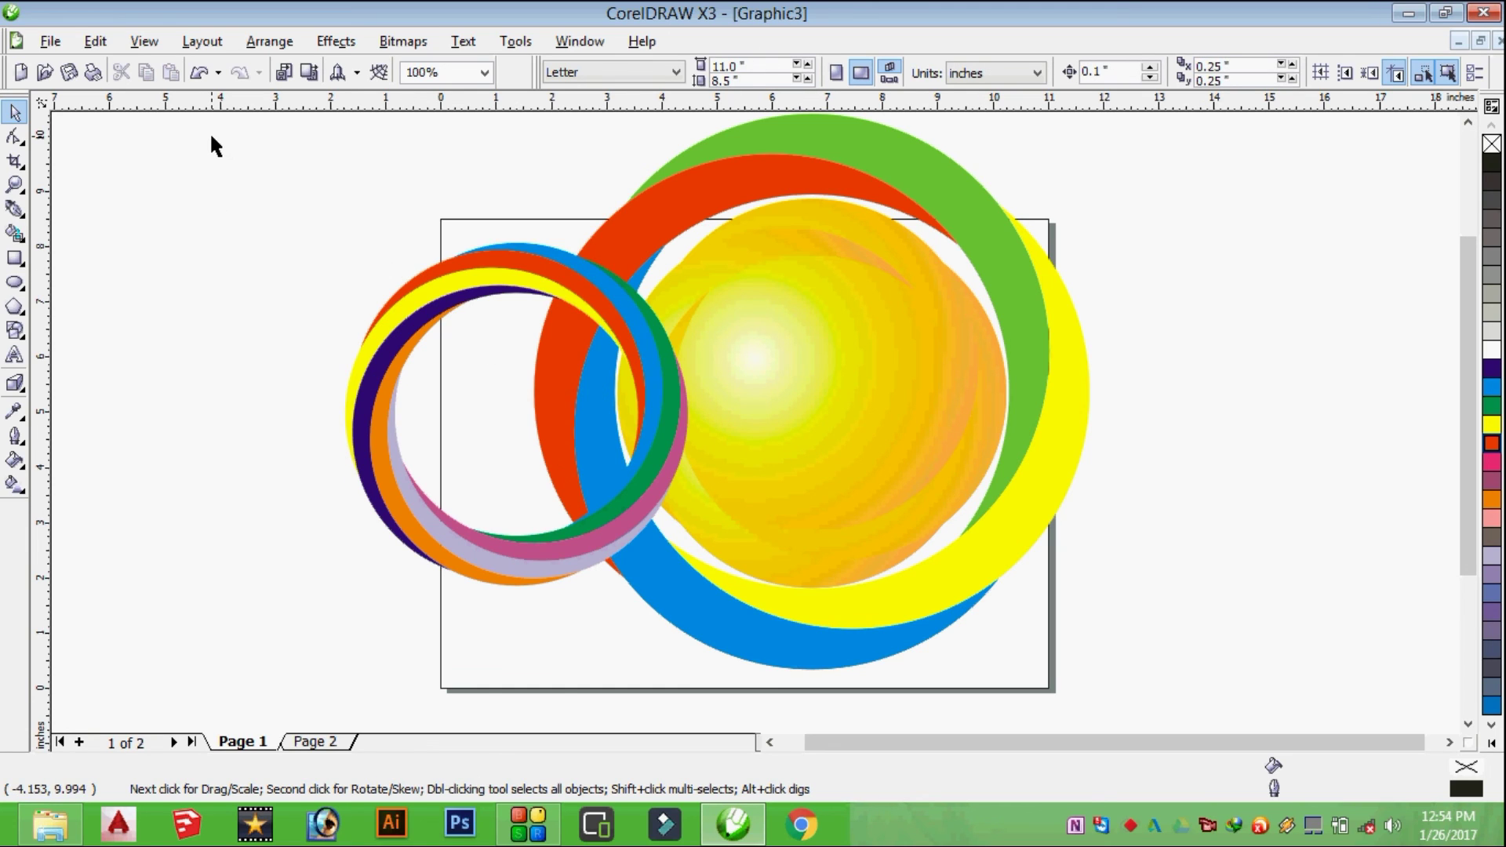
Step: Select the small eight-colour ring and the orange gradient ball together
left_click_drag(239, 406, 1168, 646)
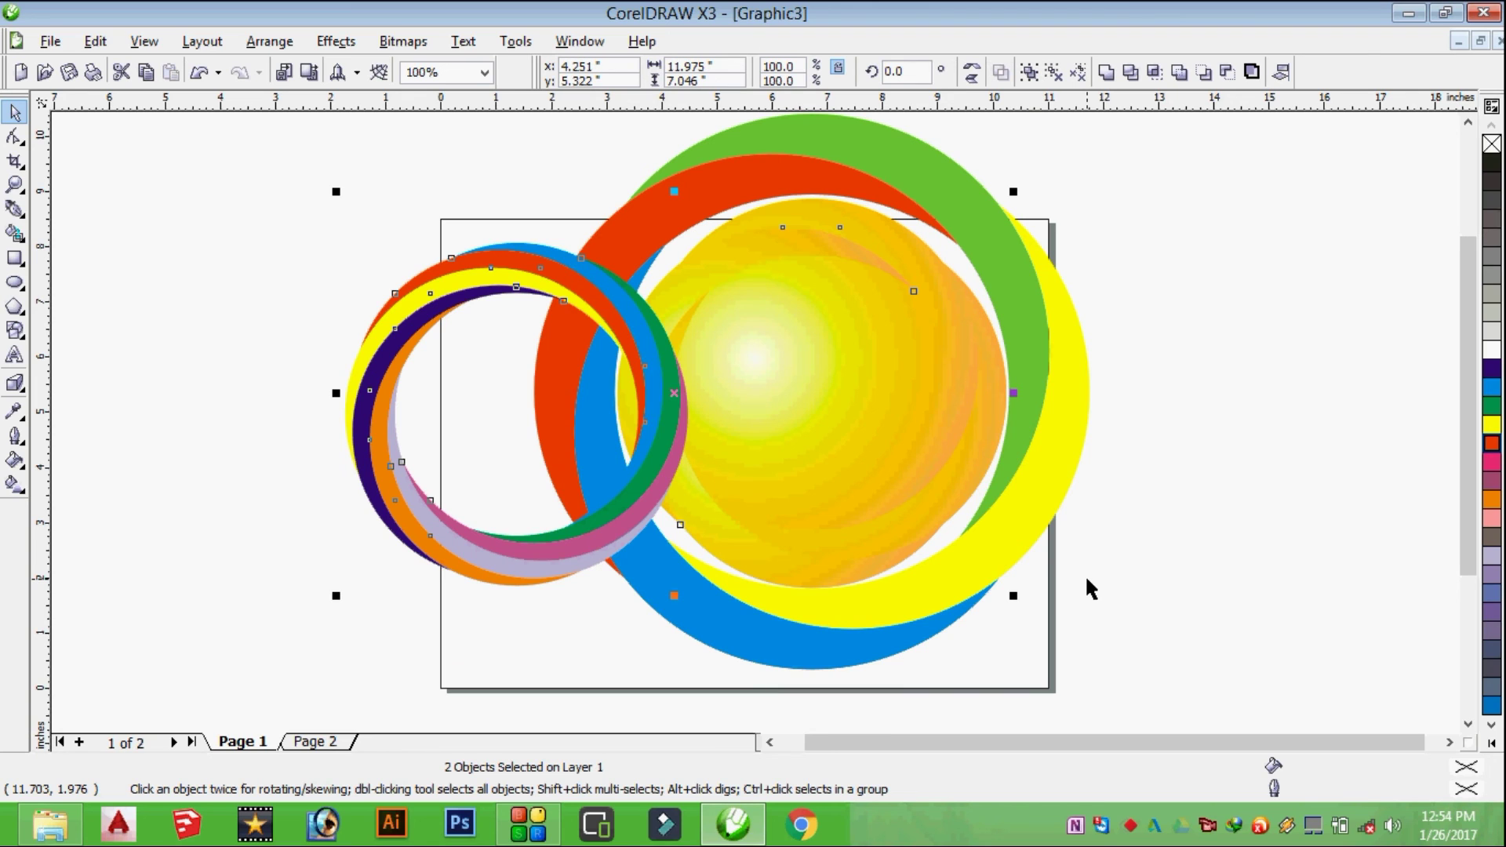